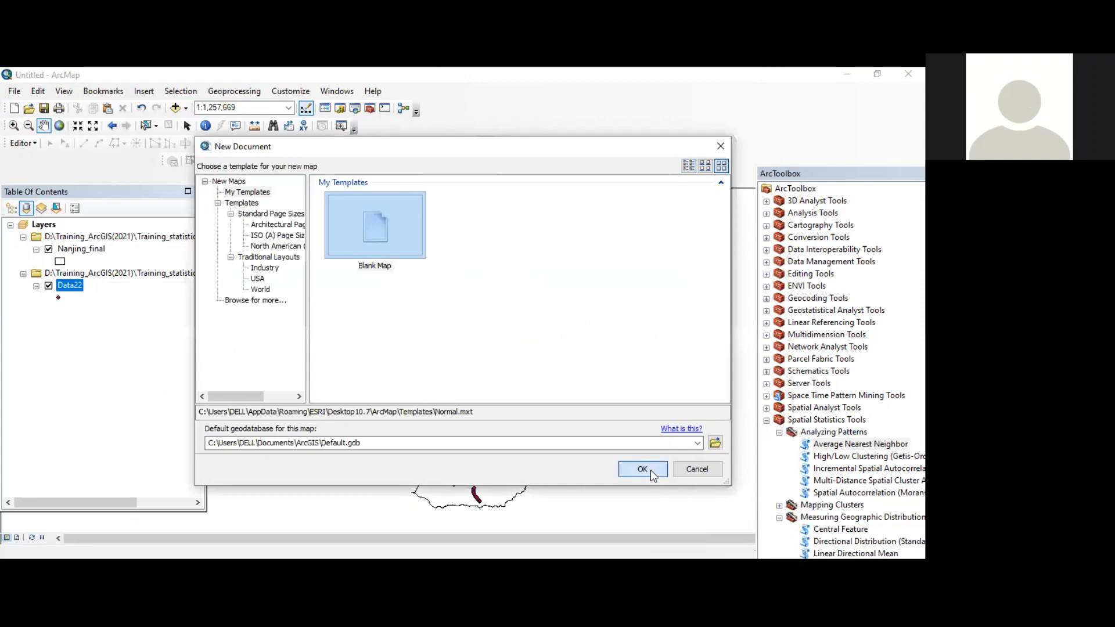
Step: Start a new blank map without saving changes to the current untitled document
{"action": "left_click", "coordinate": [642, 469]}
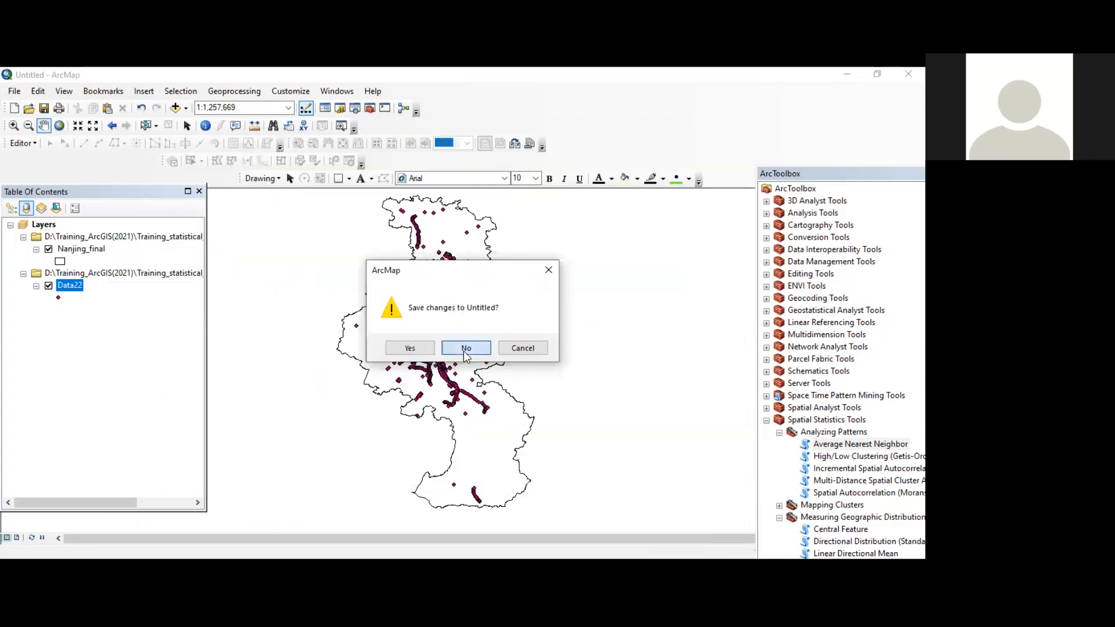
{"action": "left_click", "coordinate": [464, 351]}
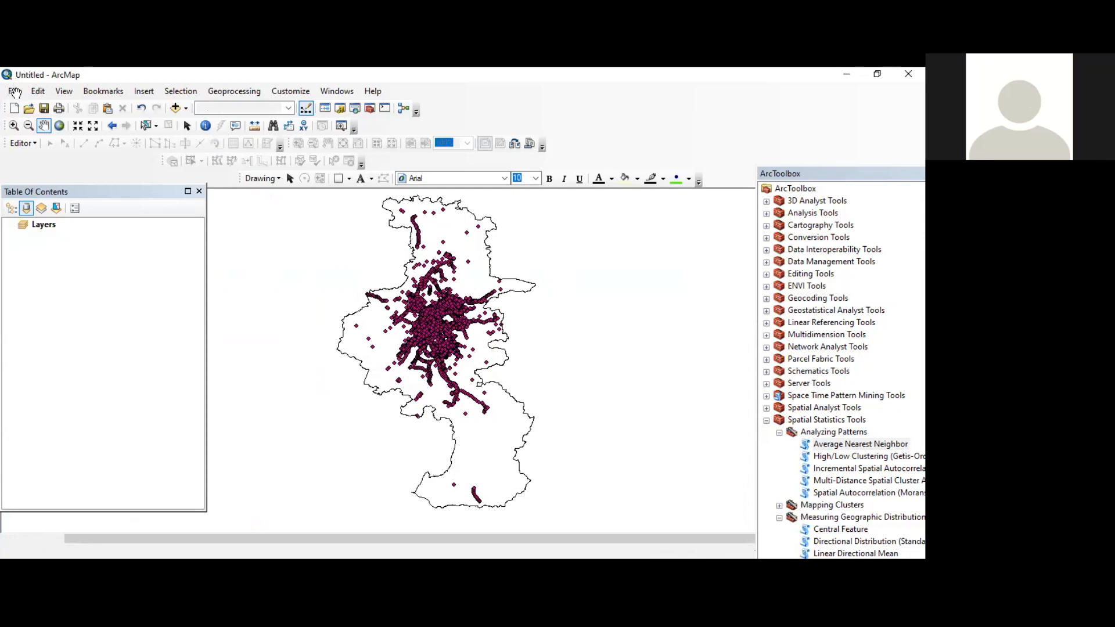
{"action": "left_click", "coordinate": [13, 108]}
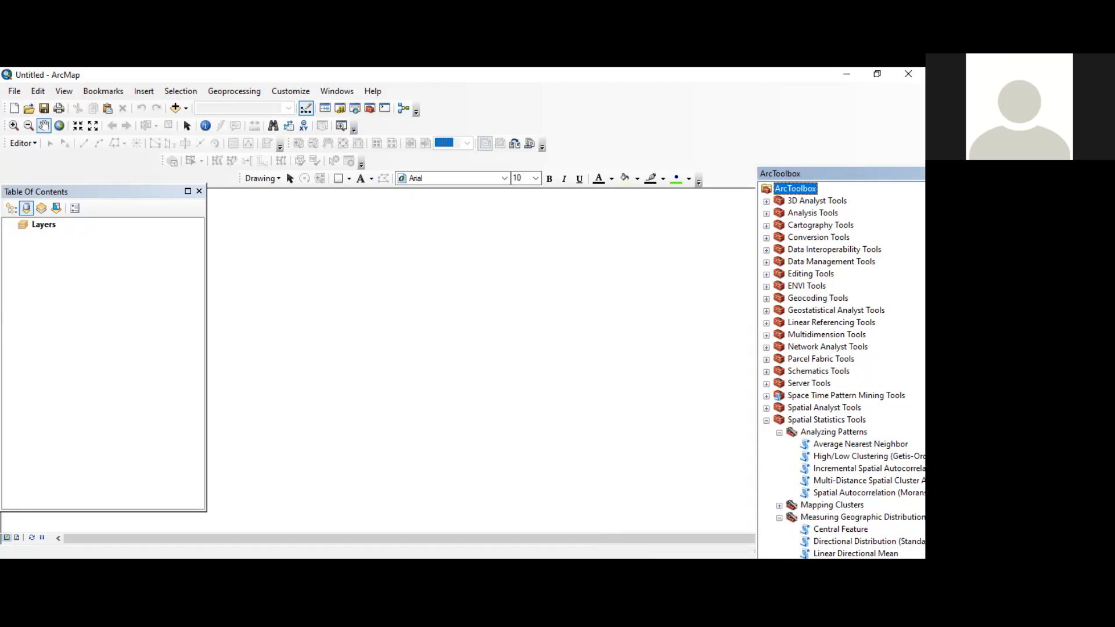
Step: Collapse the Analyzing Patterns and Measuring Geographic Distributions toolsets under Spatial Statistics Tools, and expand Mapping Clusters
{"action": "left_click", "coordinate": [767, 421]}
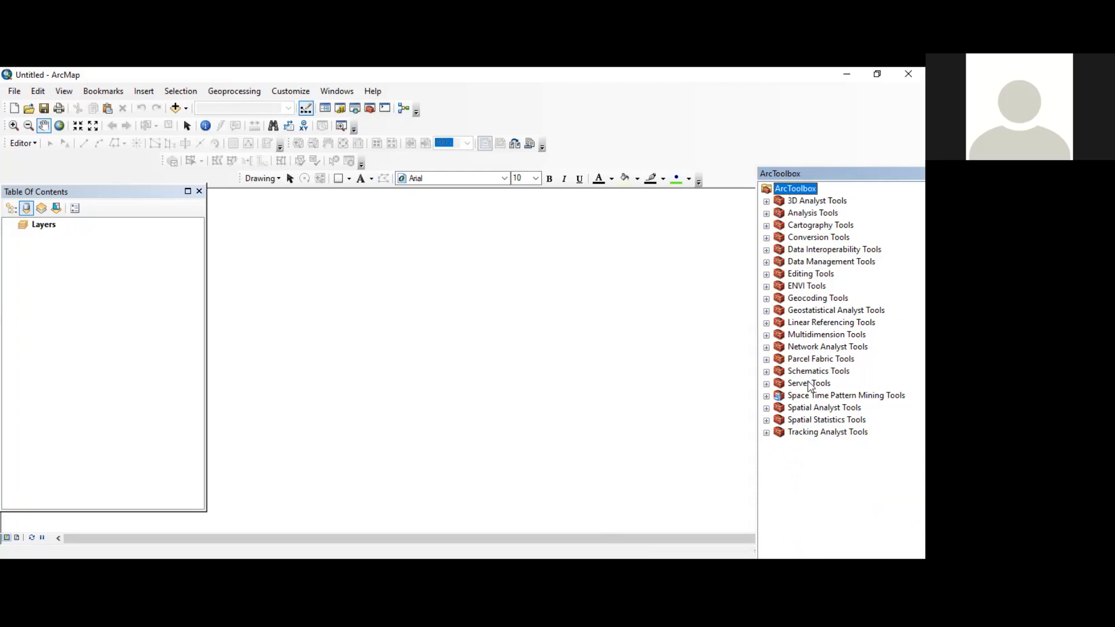
{"action": "left_click", "coordinate": [766, 421]}
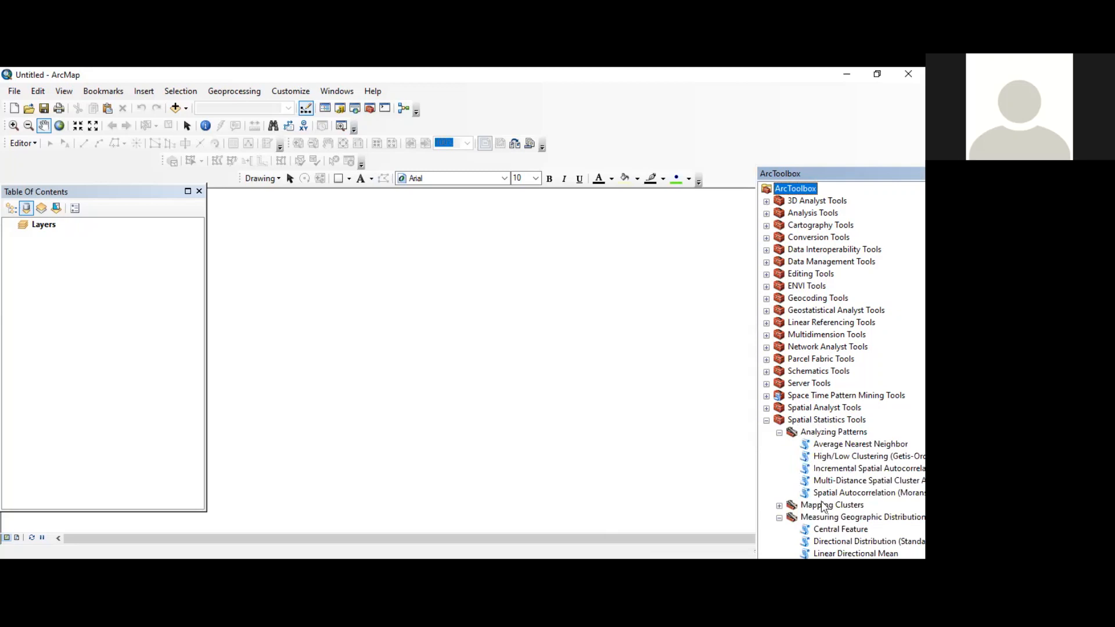
{"action": "left_click", "coordinate": [780, 432]}
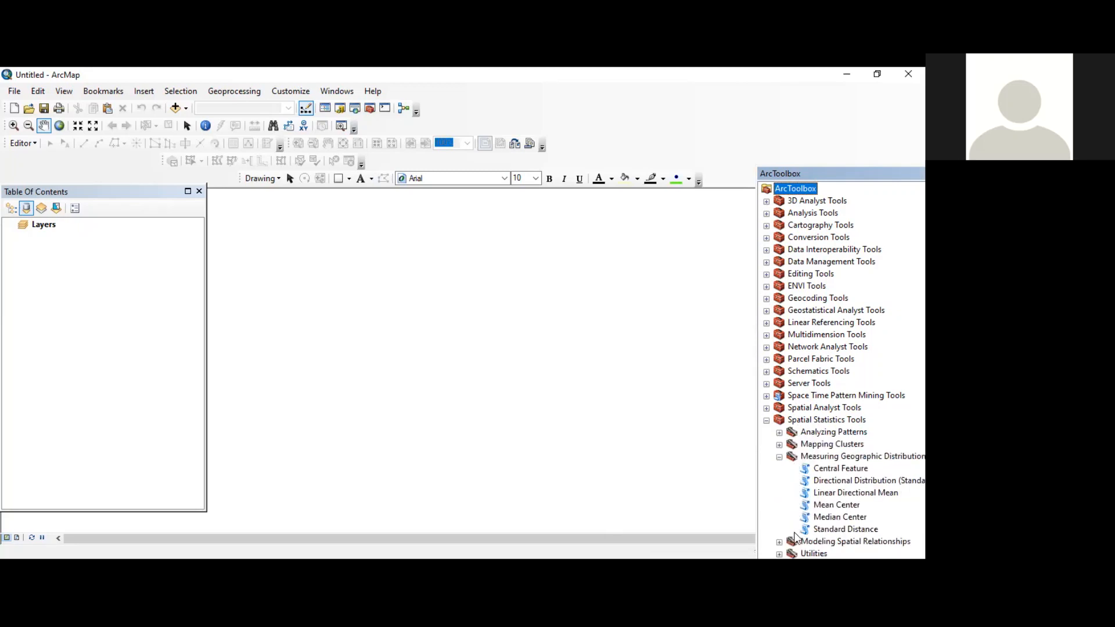
{"action": "left_click", "coordinate": [781, 458]}
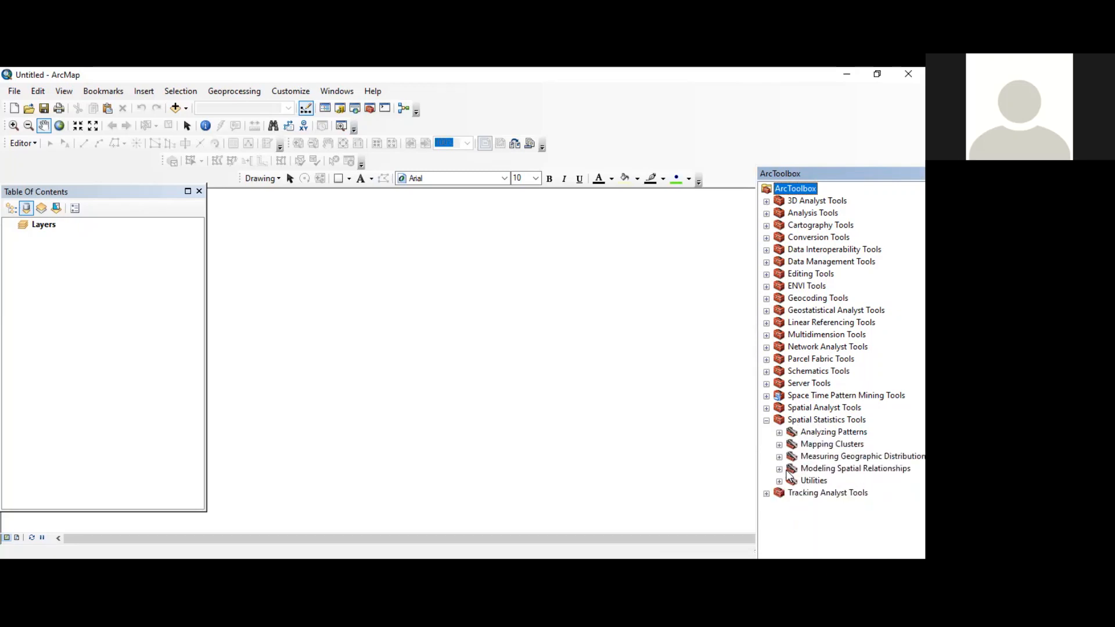
{"action": "left_click", "coordinate": [779, 445]}
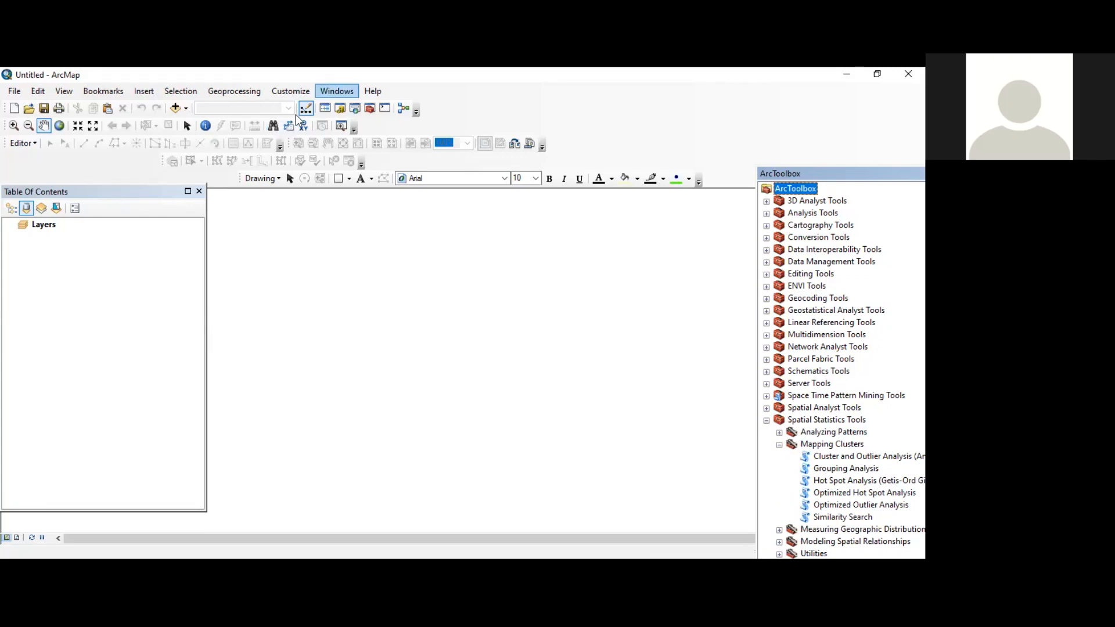
Step: Add Nanjing_final.shp from the training folder to the map and give its polygon the Hollow symbol
{"action": "left_click", "coordinate": [340, 108]}
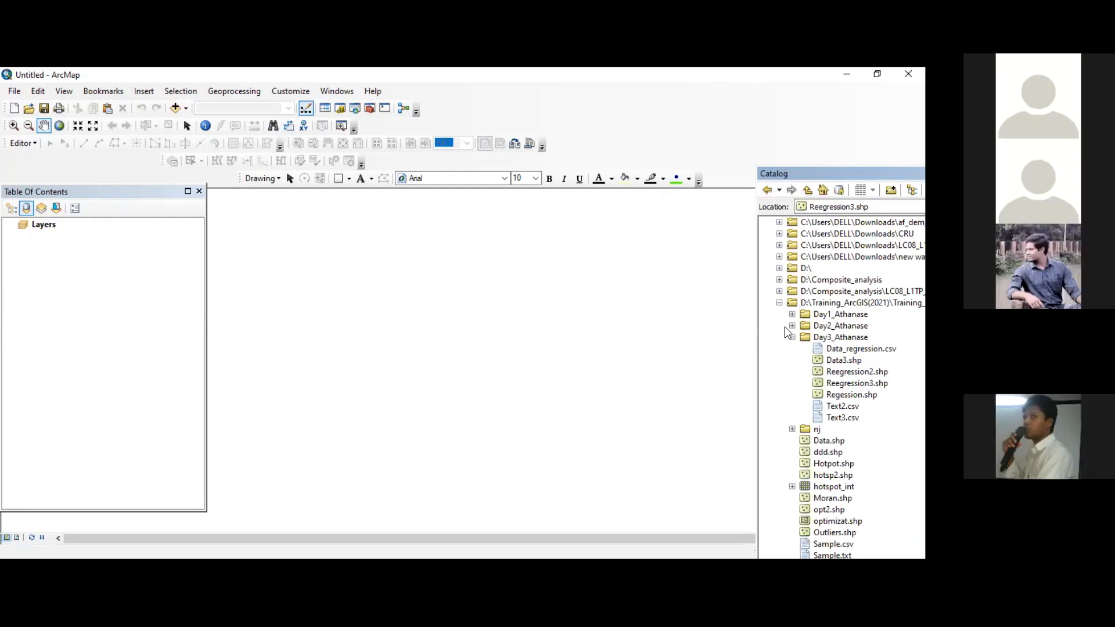
{"action": "scroll", "coordinate": [785, 326], "scroll_direction": "down", "scroll_amount": 6}
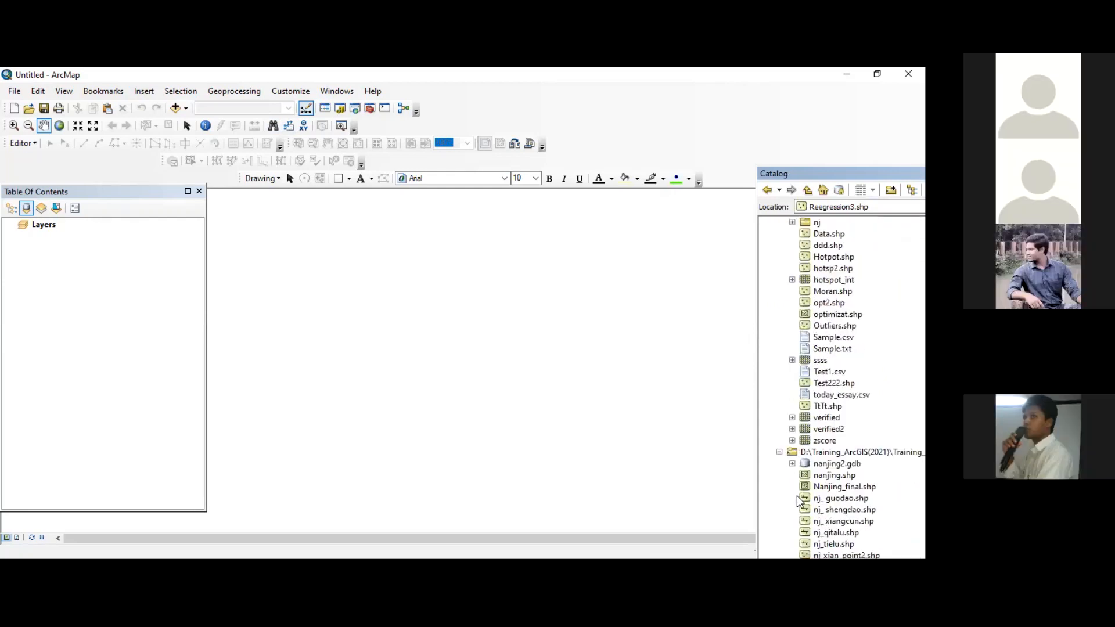
{"action": "left_click_drag", "start_coordinate": [836, 487], "coordinate": [91, 313]}
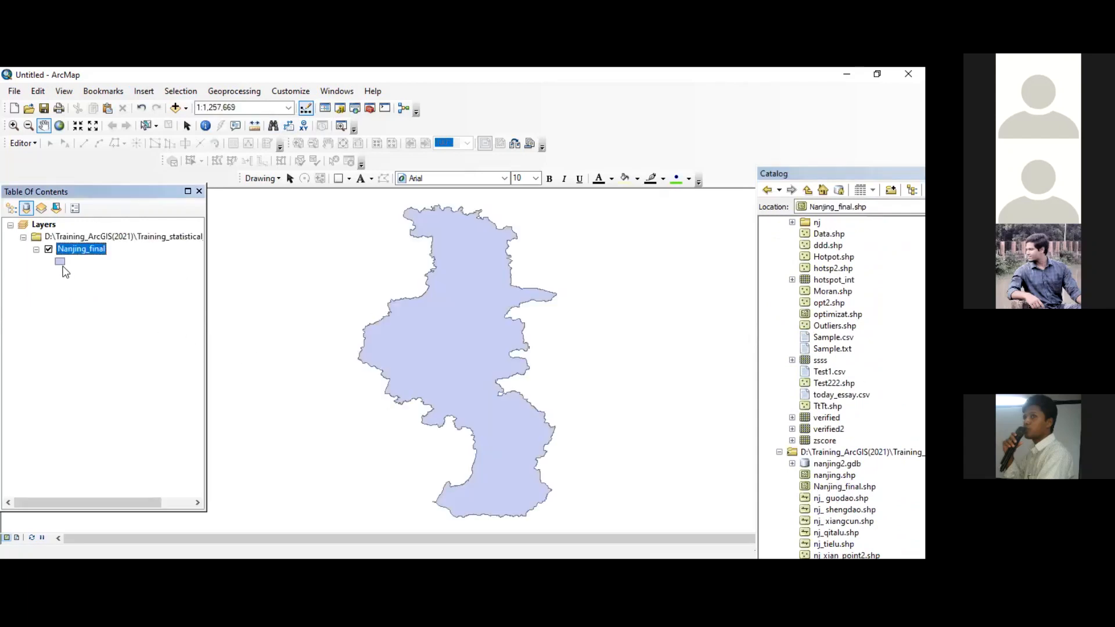
{"action": "double_click", "coordinate": [61, 263]}
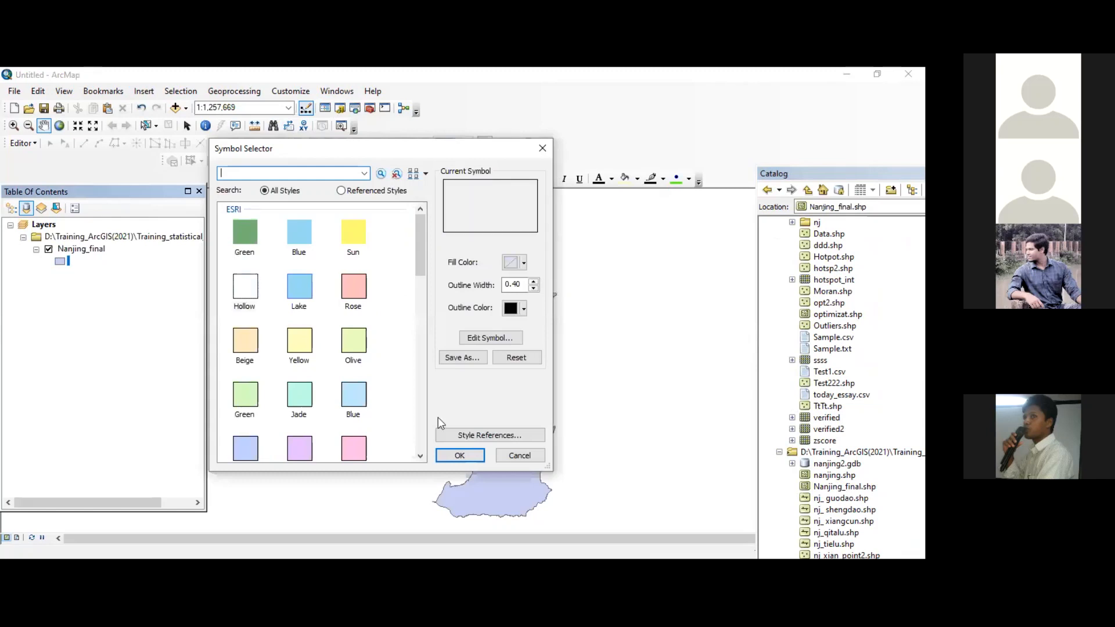
{"action": "left_click", "coordinate": [460, 454]}
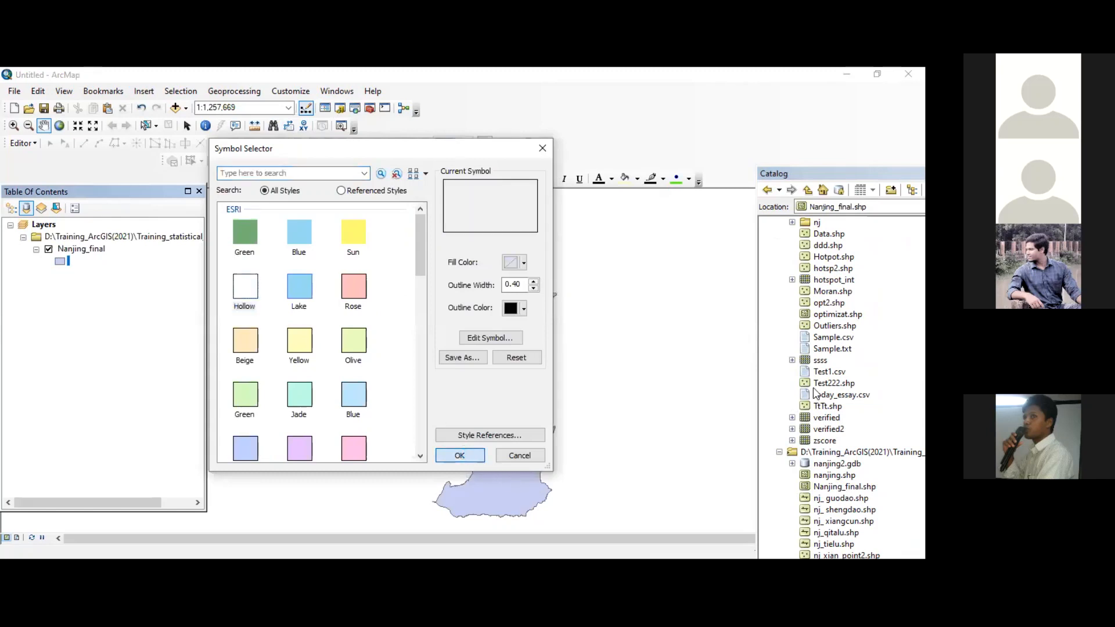
Step: Add the point shapefile Data.shp from the statistical analysis training folder to the map
{"action": "scroll", "coordinate": [823, 330], "scroll_direction": "up", "scroll_amount": 2}
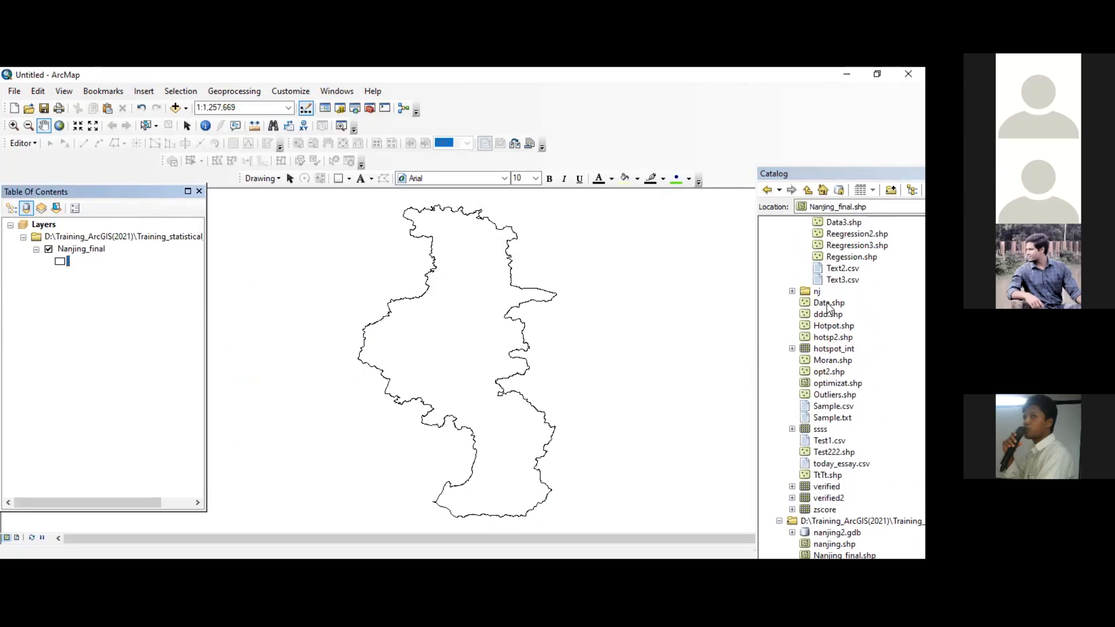
{"action": "mouse_move", "coordinate": [829, 303]}
{"action": "left_mouse_down"}
{"action": "mouse_move", "coordinate": [159, 308]}
{"action": "mouse_move", "coordinate": [468, 338]}
{"action": "left_mouse_up"}
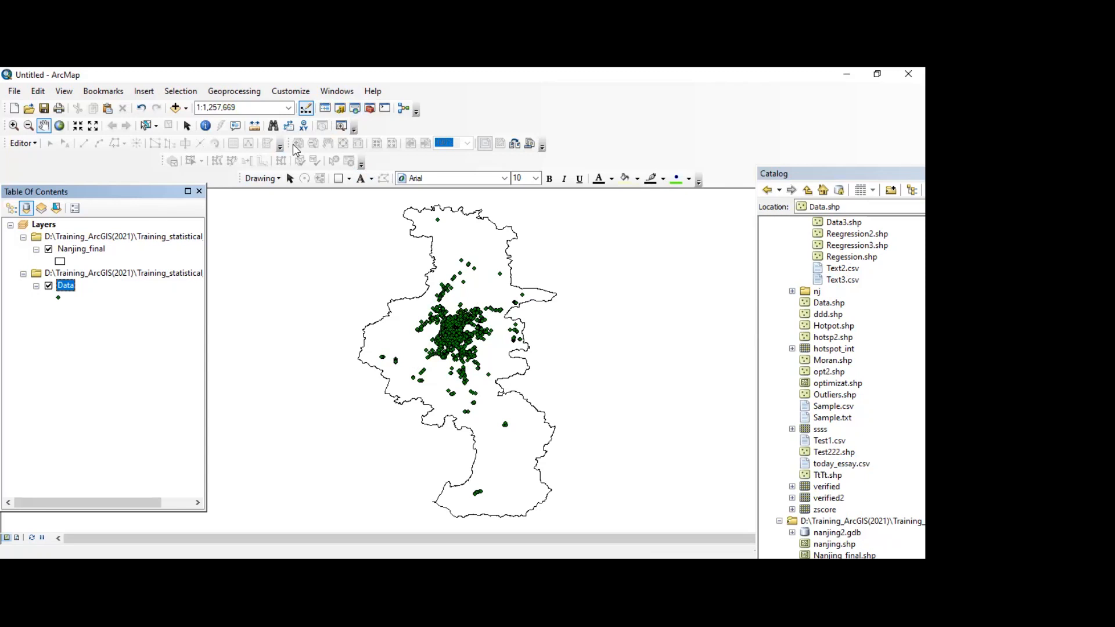
Step: Set up Hot Spot Analysis (Getis-Ord Gi*) with Data as the input feature class and Field3 as the input field
{"action": "left_click", "coordinate": [369, 108]}
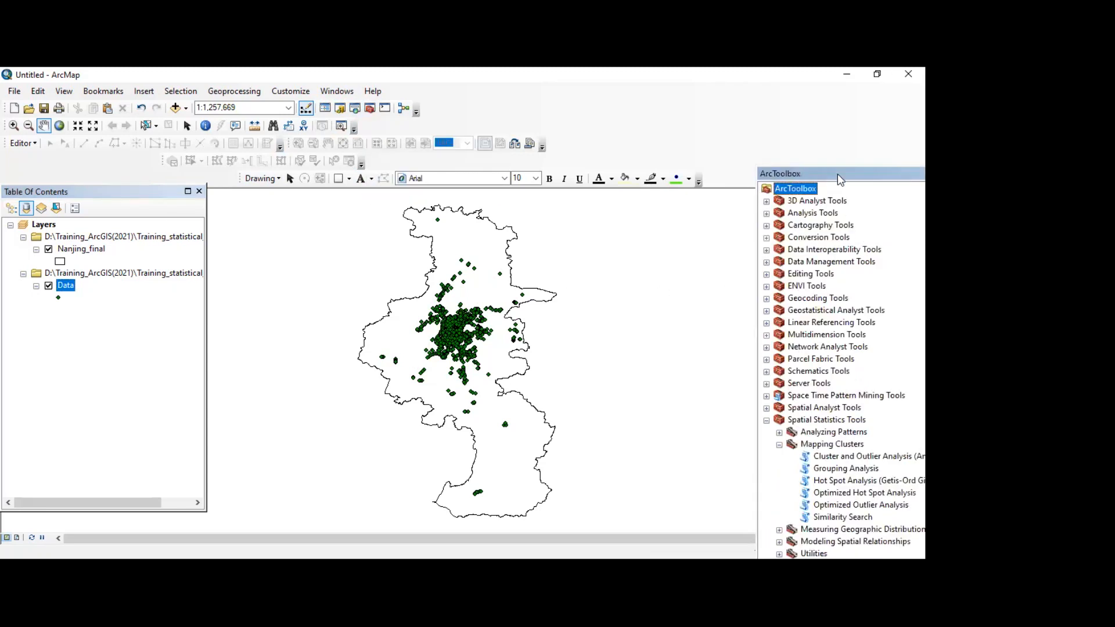
{"action": "double_click", "coordinate": [831, 480]}
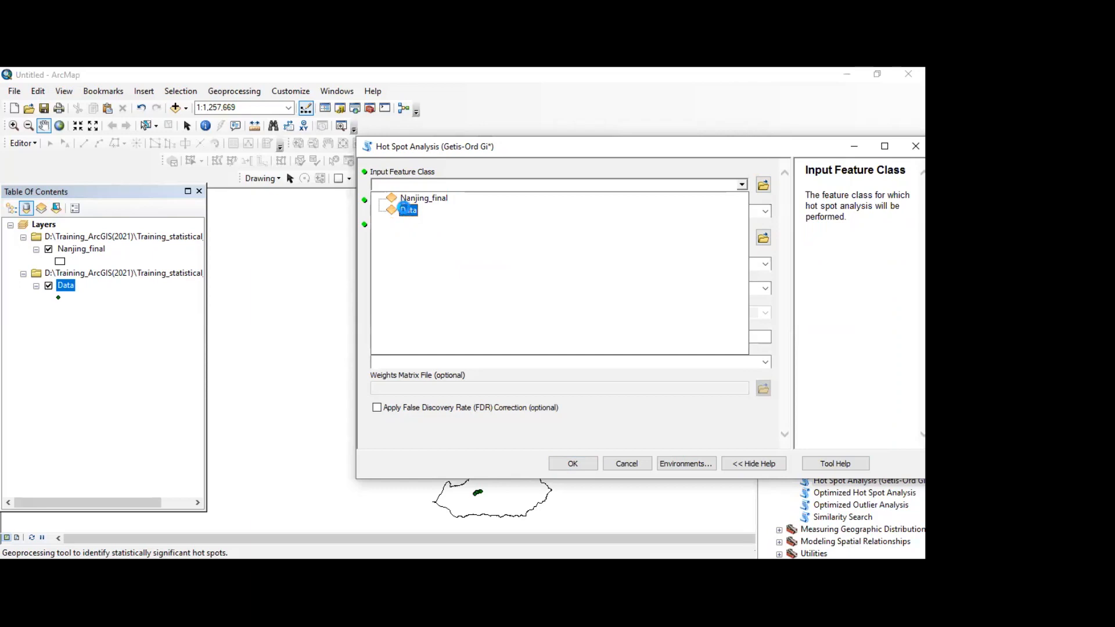
{"action": "left_click", "coordinate": [512, 210]}
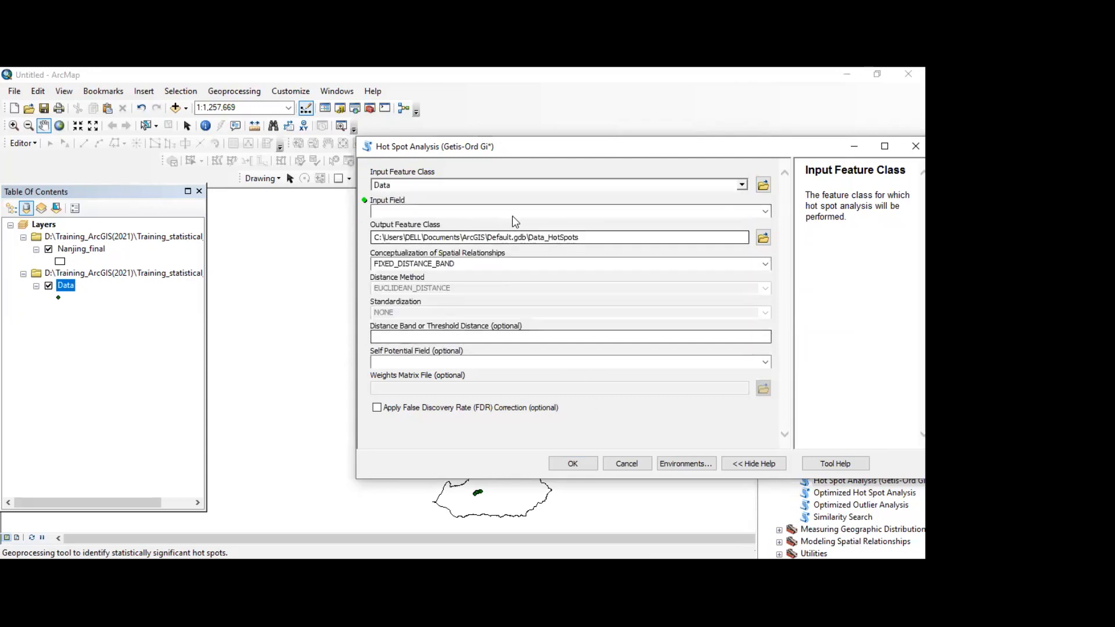
{"action": "left_click", "coordinate": [766, 211]}
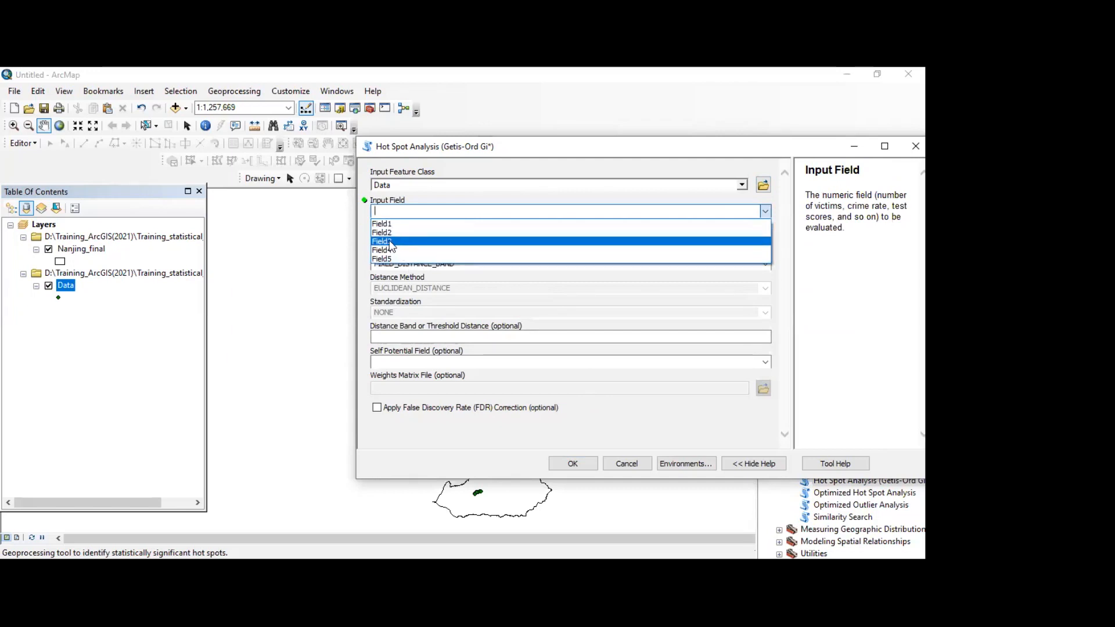
{"action": "left_click", "coordinate": [391, 242]}
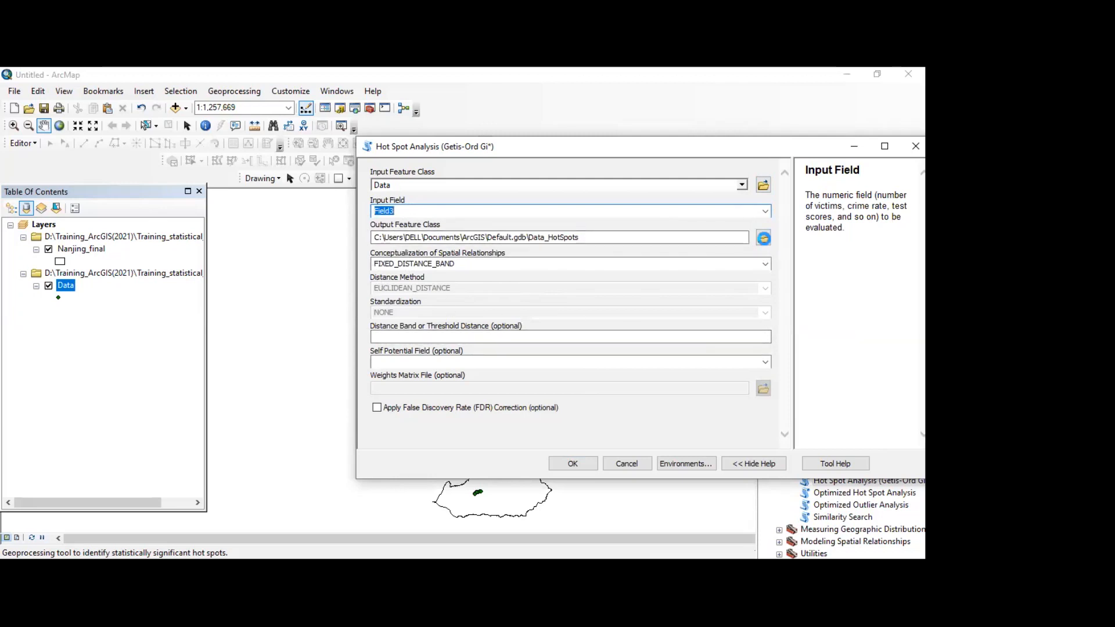
Step: Set the hot spot output feature class to SSS in the Day3 training folder
{"action": "left_click", "coordinate": [763, 238]}
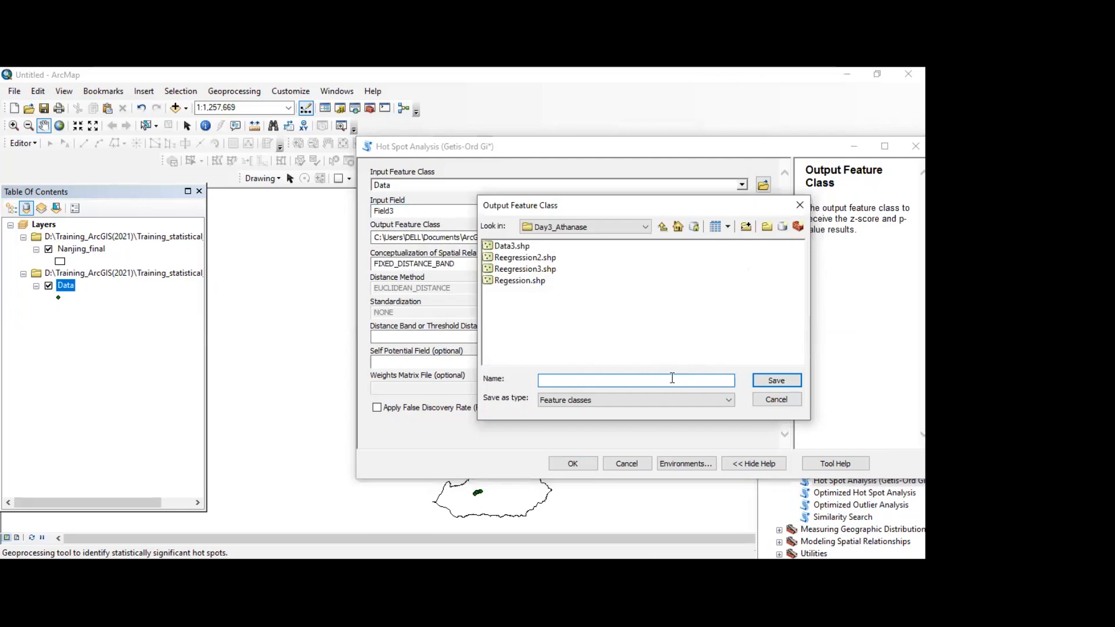
{"action": "type", "text": "SSS"}
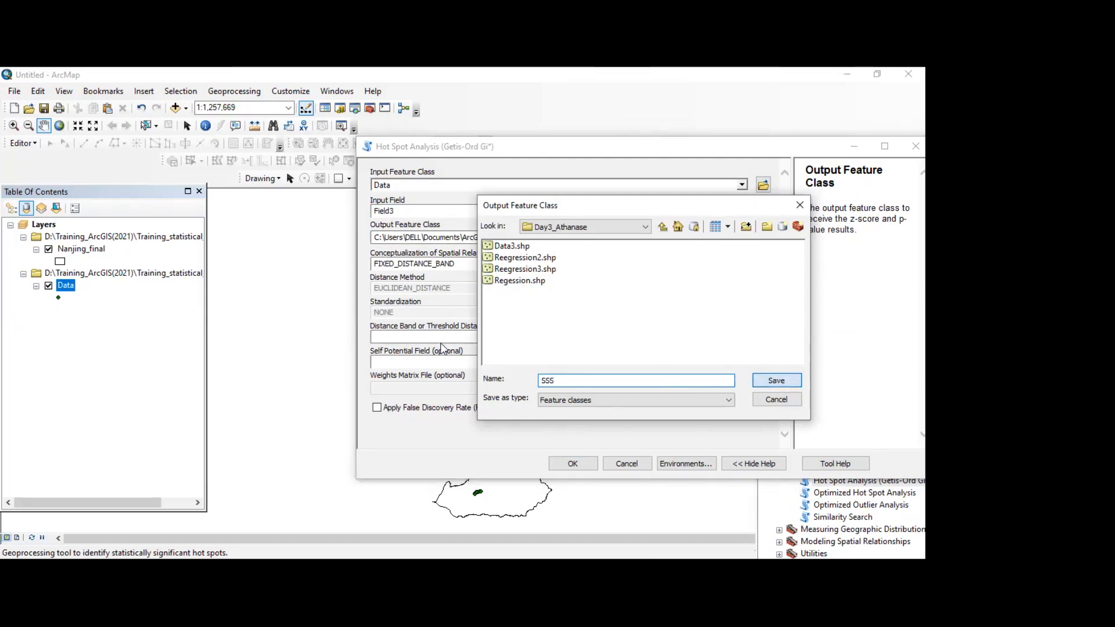
{"action": "left_click", "coordinate": [778, 382]}
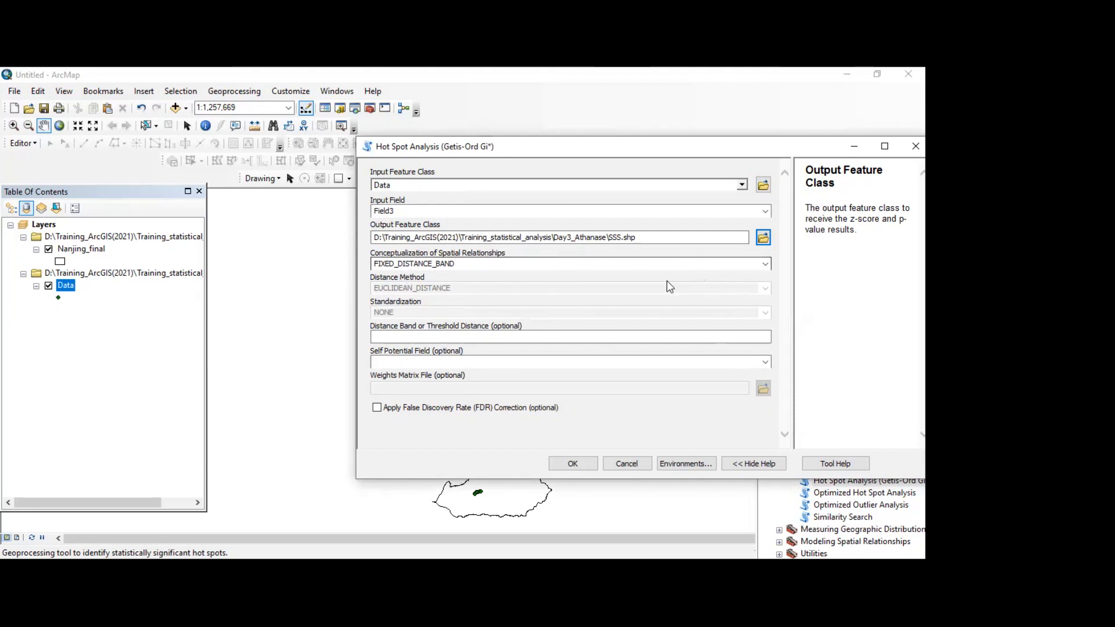
Step: Set the conceptualization of spatial relationships to INVERSE_DISTANCE and run the hot spot analysis
{"action": "left_click", "coordinate": [765, 265]}
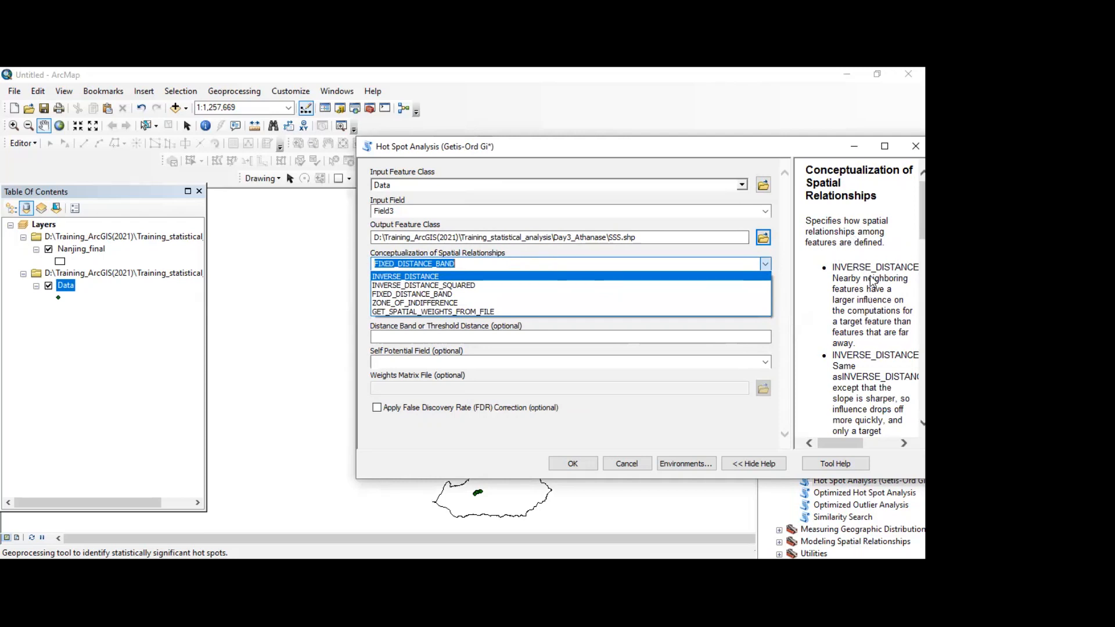
{"action": "left_click", "coordinate": [431, 278]}
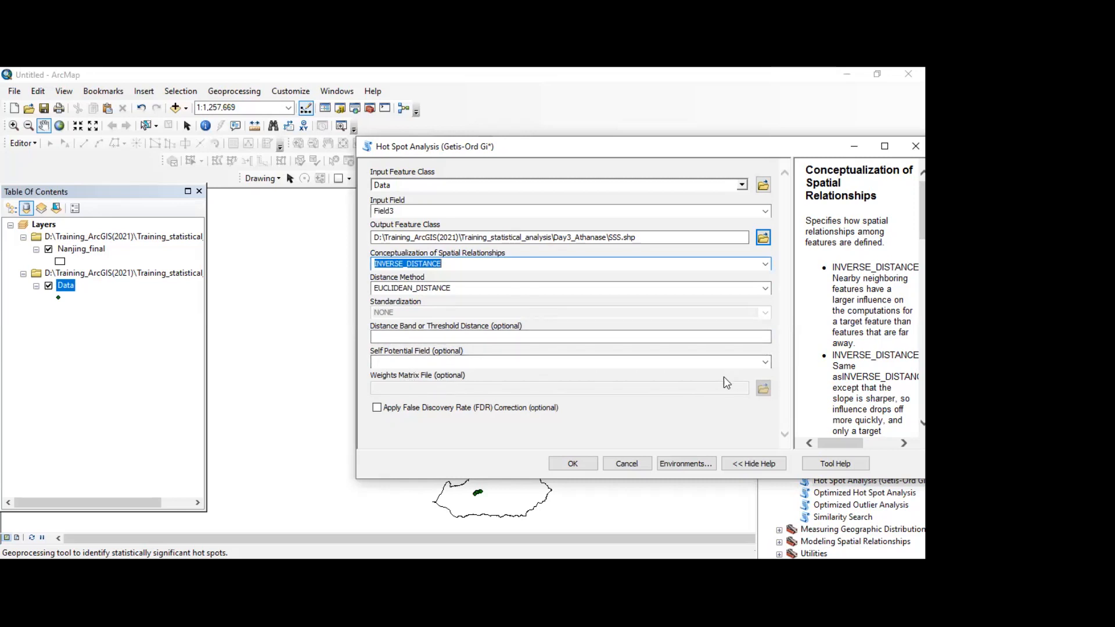
{"action": "left_click", "coordinate": [582, 466]}
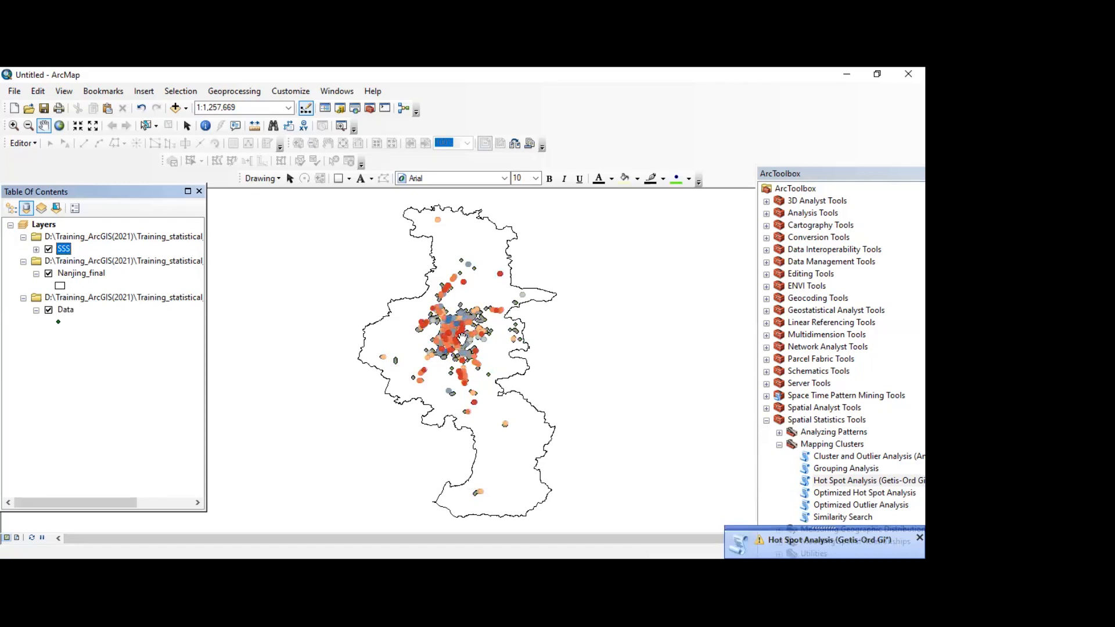
Step: Examine the SSS hot spot points on the map together with the layer's confidence-level legend
{"action": "scroll", "coordinate": [441, 357], "scroll_direction": "up", "scroll_amount": 1}
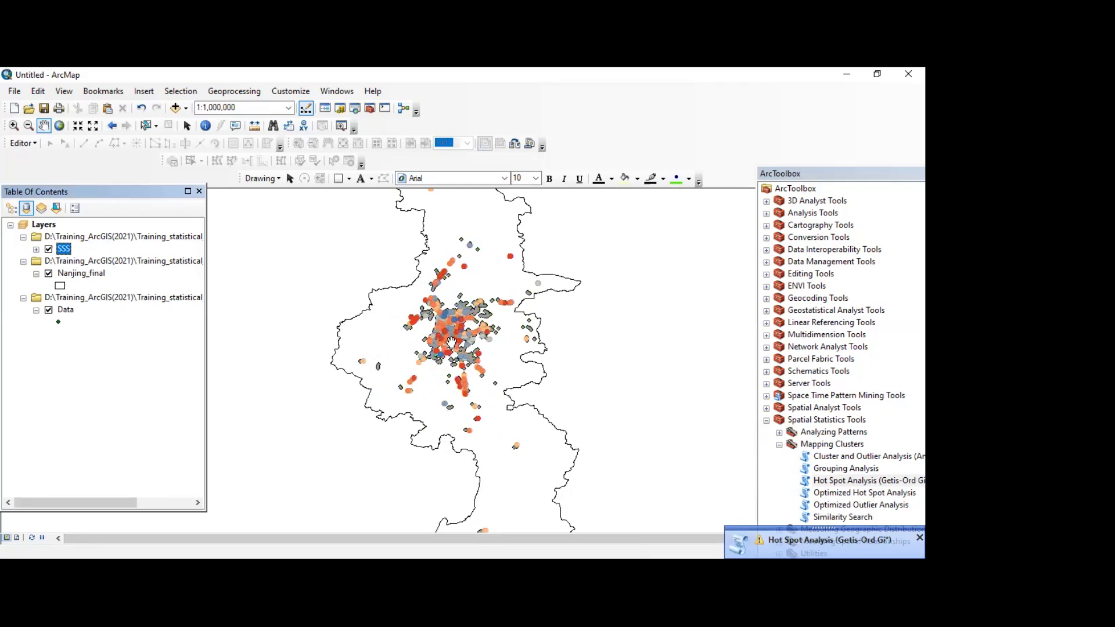
{"action": "left_click", "coordinate": [36, 249]}
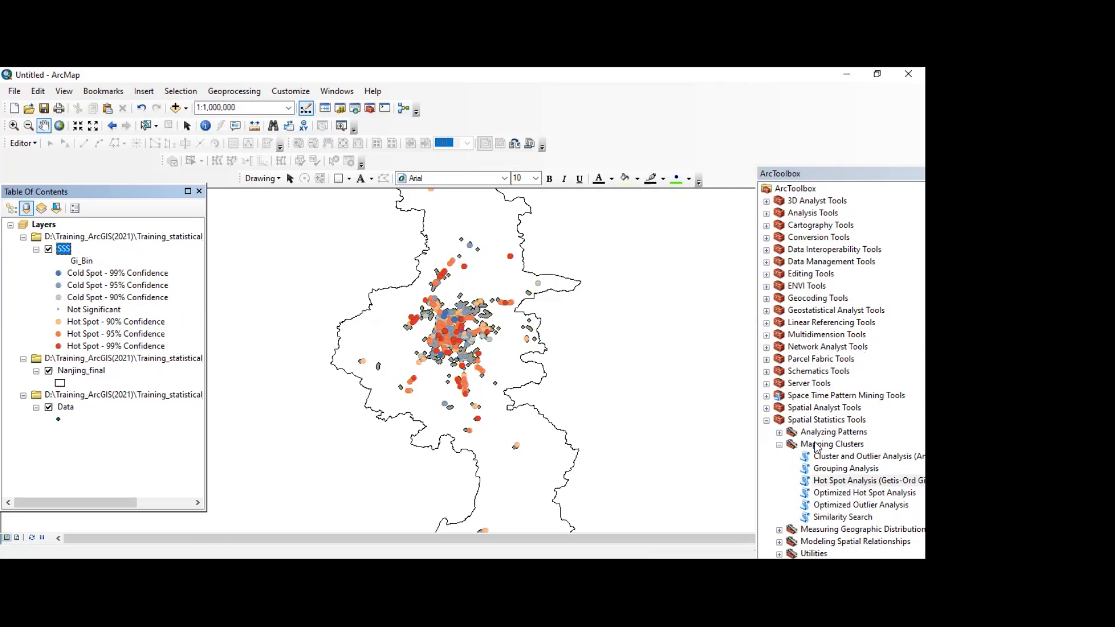
Step: Open the Optimized Hot Spot Analysis tool from Mapping Clusters and choose SSS as the input features
{"action": "left_click", "coordinate": [780, 446]}
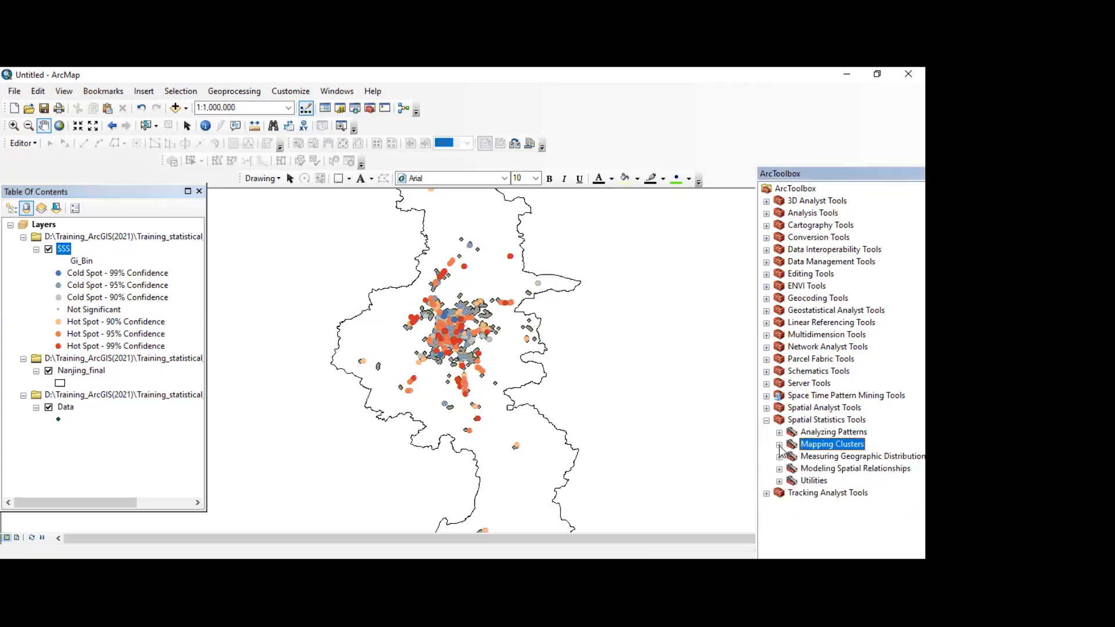
{"action": "left_click", "coordinate": [779, 445]}
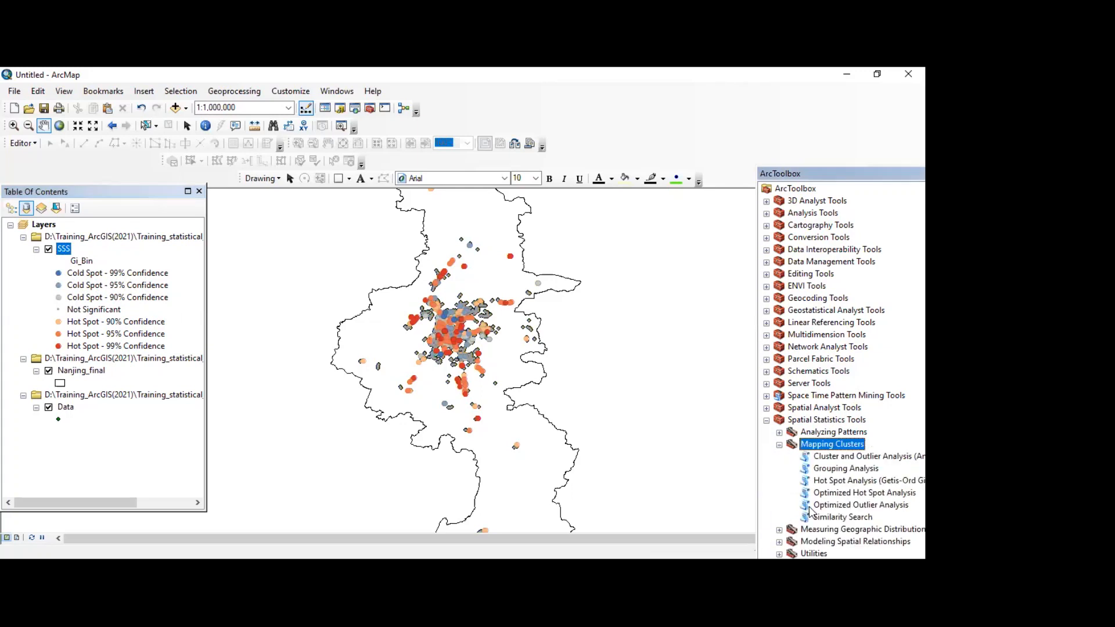
{"action": "left_click", "coordinate": [861, 493]}
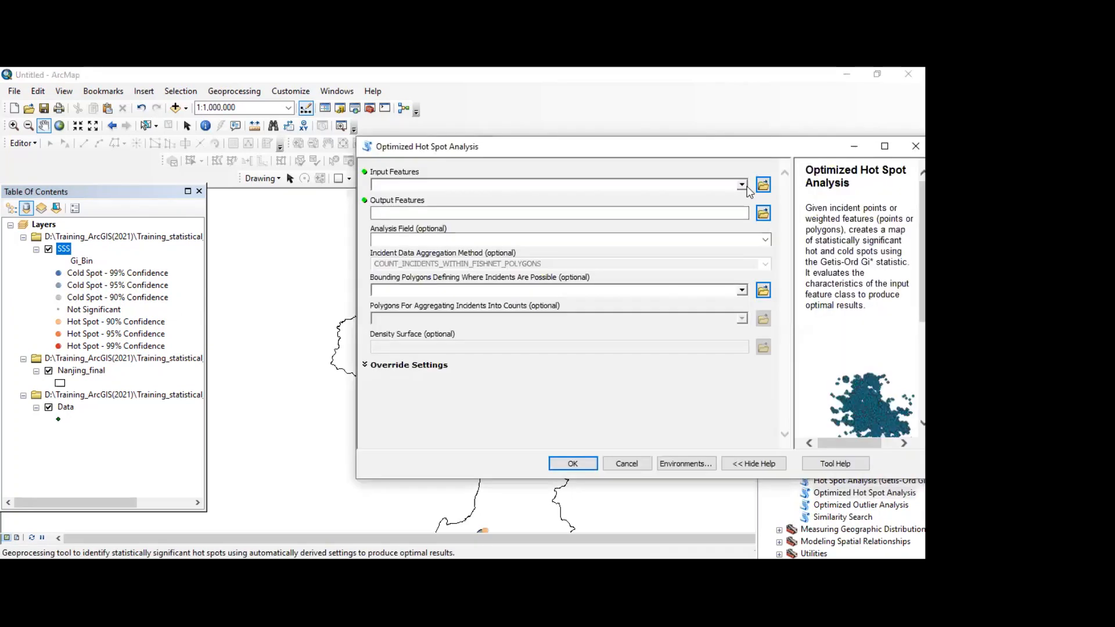
{"action": "left_click", "coordinate": [430, 189]}
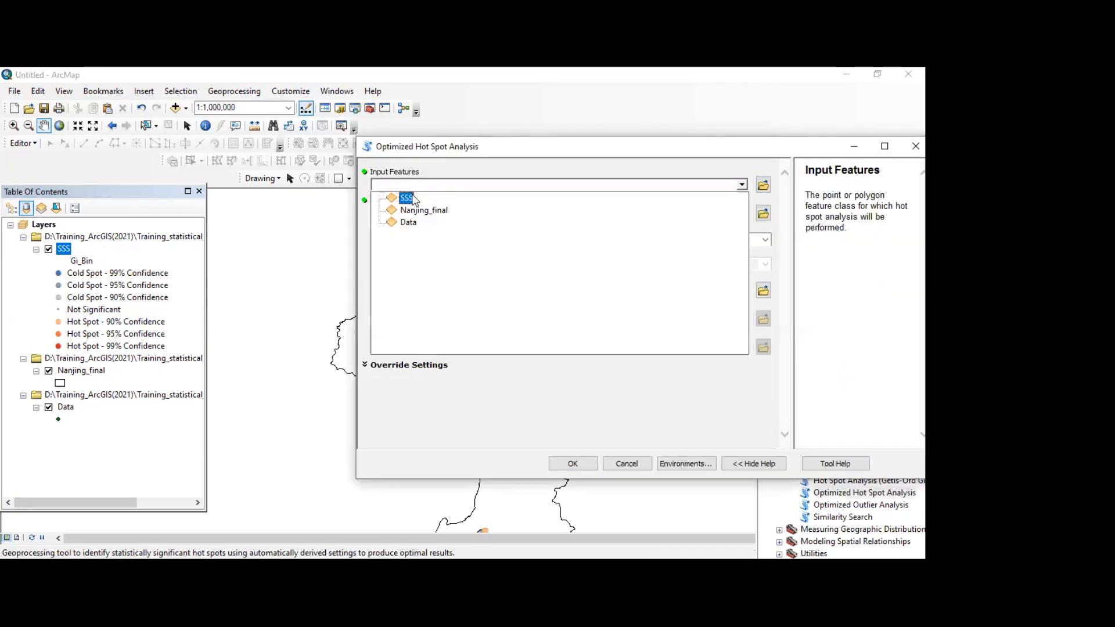
{"action": "left_click", "coordinate": [411, 199]}
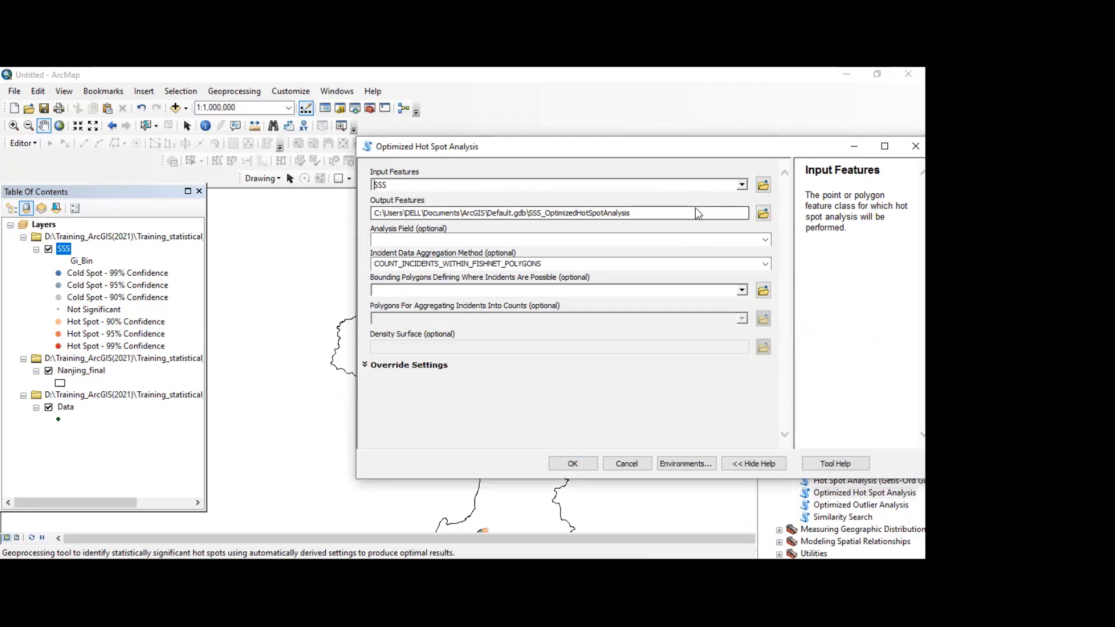
Step: Set the optimized hot spot output features to ooo in the Day3 training folder
{"action": "left_click", "coordinate": [763, 214]}
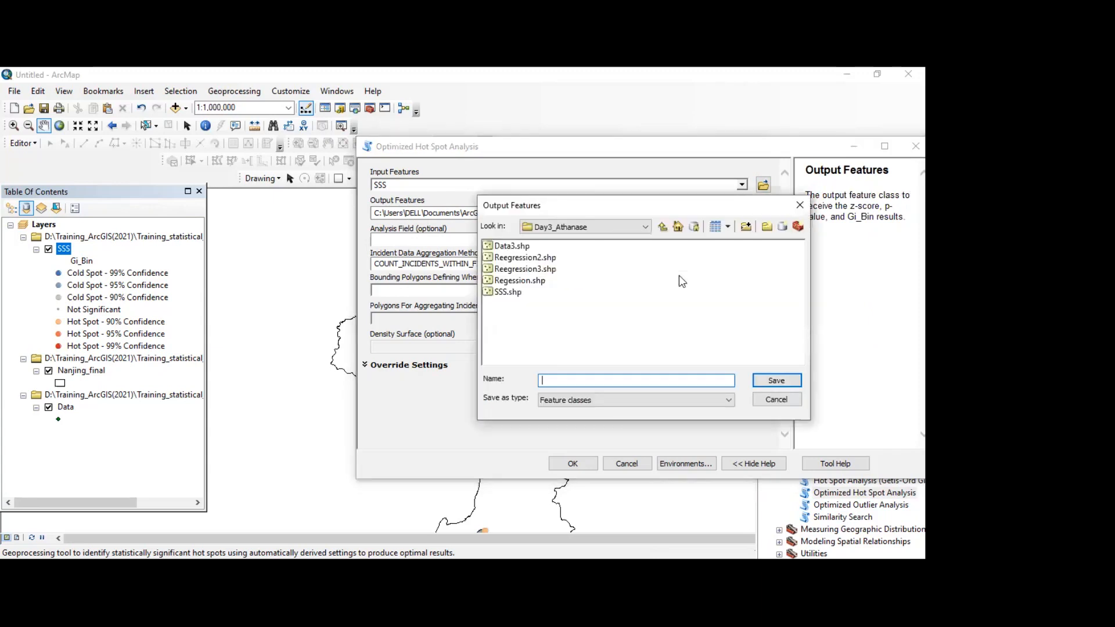
{"action": "type", "text": "ooo"}
{"action": "left_click", "coordinate": [771, 386]}
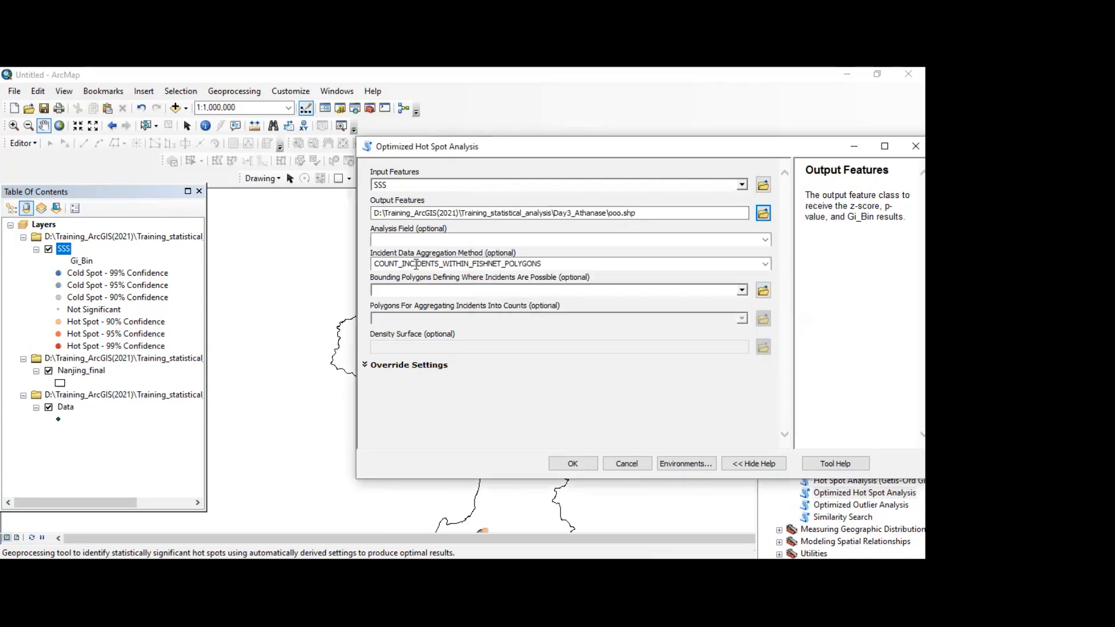
Step: Set the optimized hot spot analysis input features to Data and the analysis field to Field3, and run the tool
{"action": "left_click", "coordinate": [766, 240]}
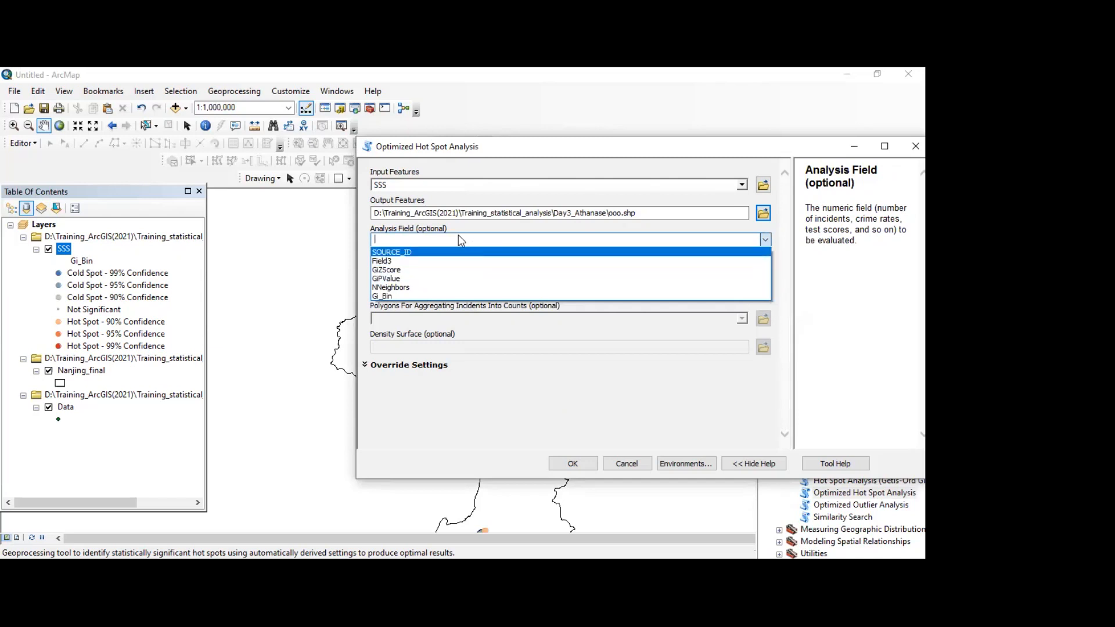
{"action": "left_click", "coordinate": [744, 191]}
{"action": "left_click", "coordinate": [742, 186]}
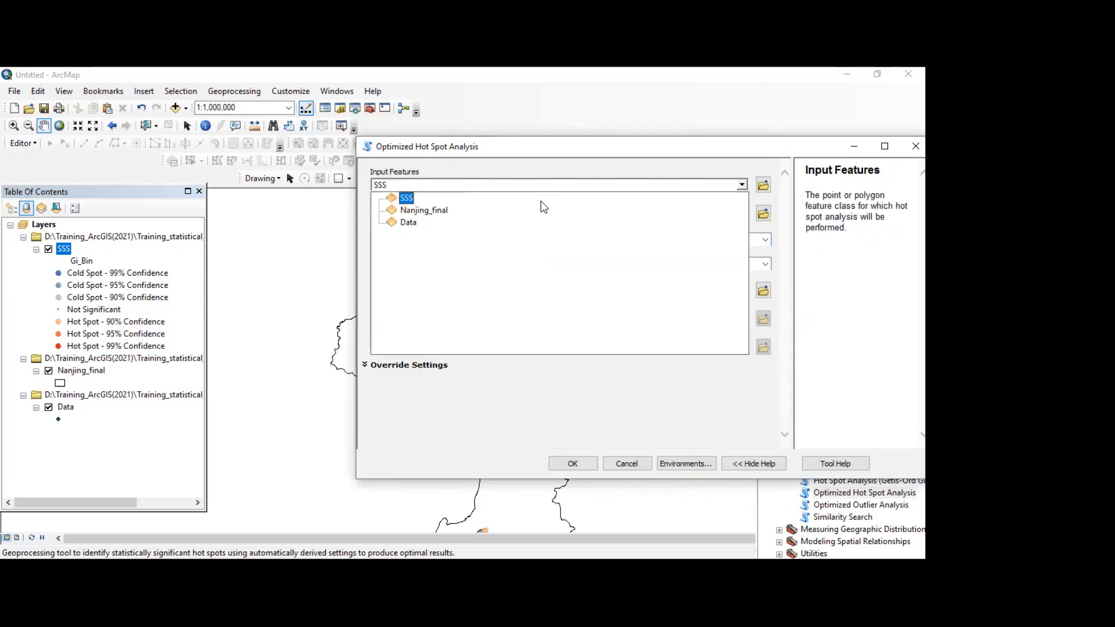
{"action": "left_click", "coordinate": [408, 223]}
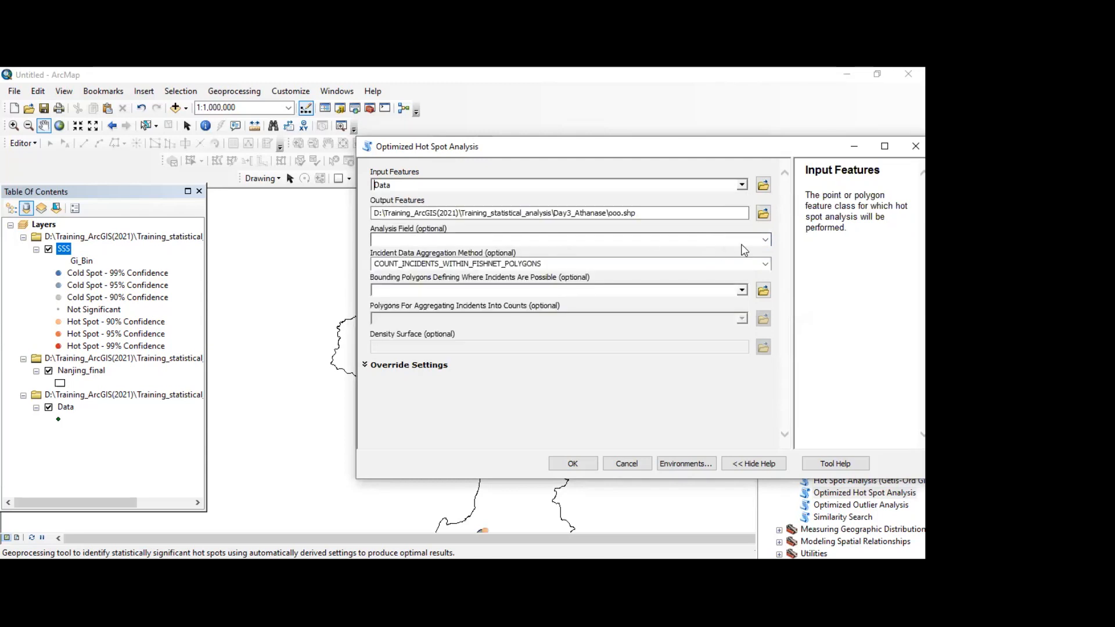
{"action": "left_click", "coordinate": [766, 243]}
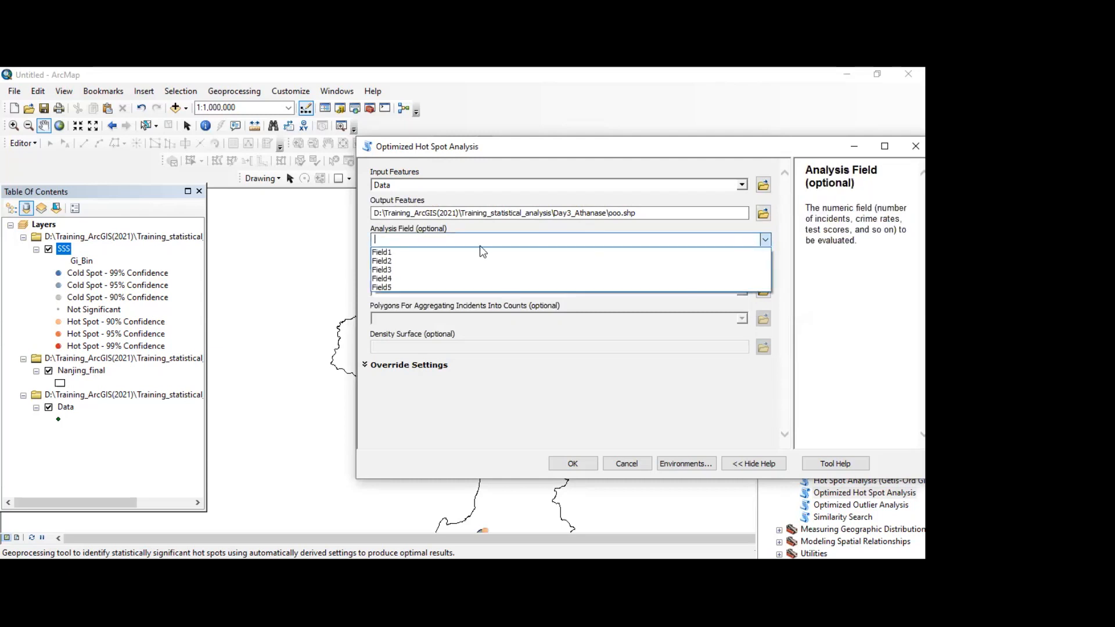
{"action": "left_click", "coordinate": [384, 272]}
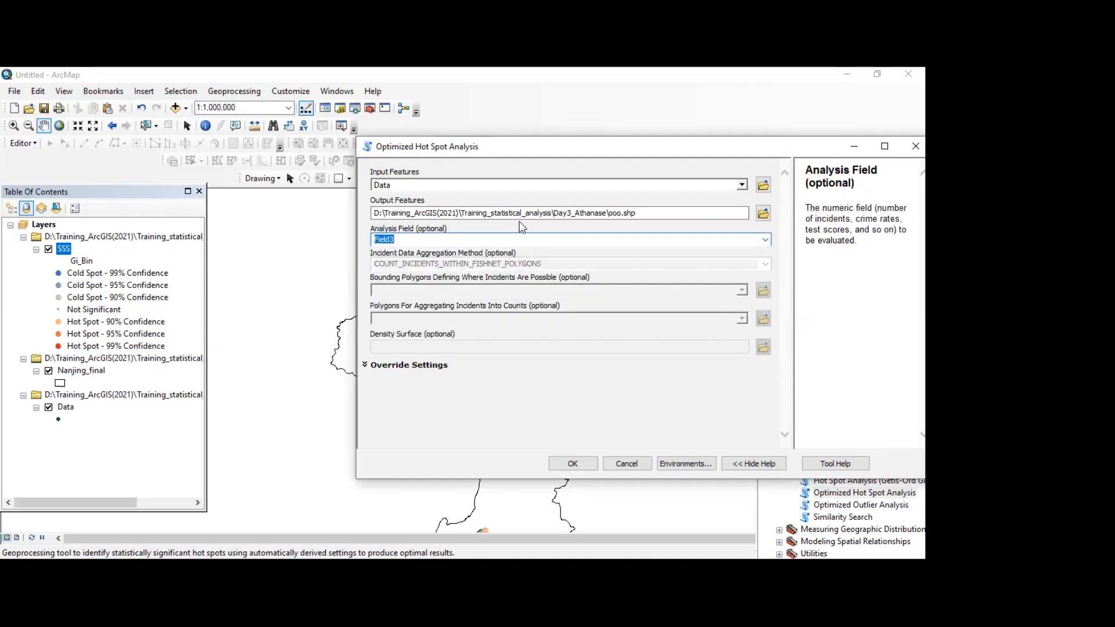
{"action": "left_click", "coordinate": [577, 463]}
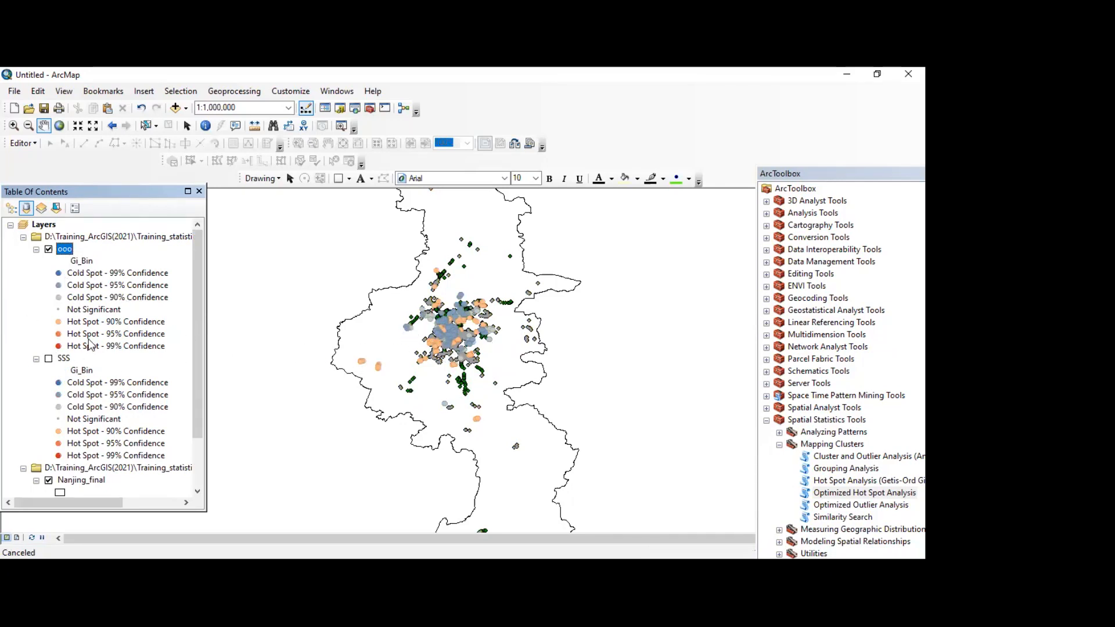
Step: Hide the Data layer and examine the optimized hot spot points of the ooo layer within the Nanjing boundary
{"action": "scroll", "coordinate": [68, 430], "scroll_direction": "down", "scroll_amount": 2}
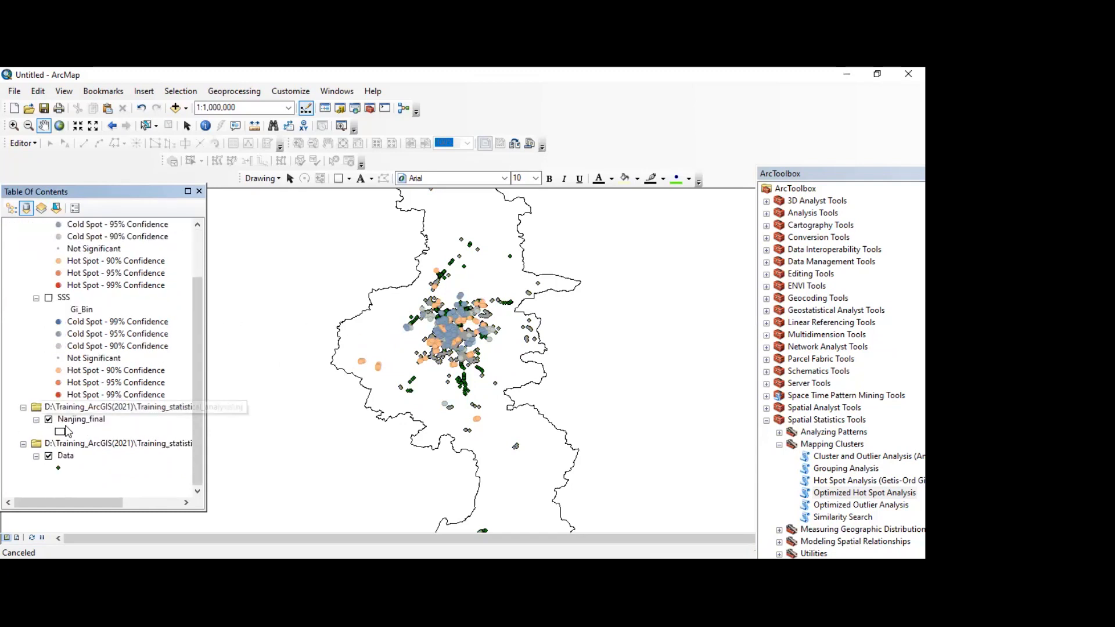
{"action": "left_click", "coordinate": [48, 457]}
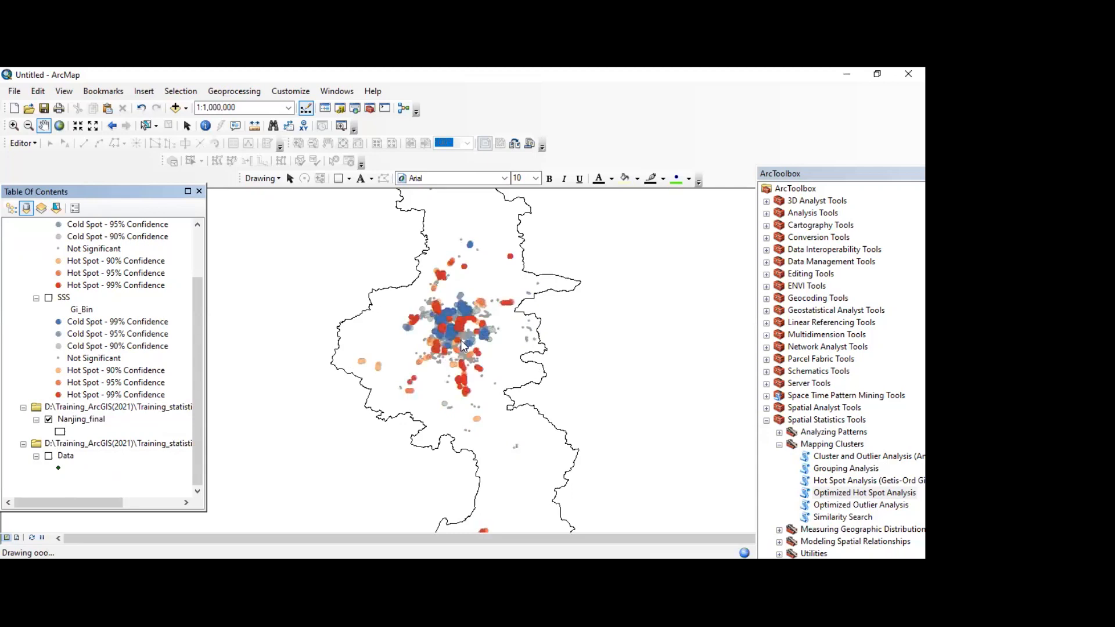
{"action": "scroll", "coordinate": [463, 345], "scroll_direction": "up", "scroll_amount": 1}
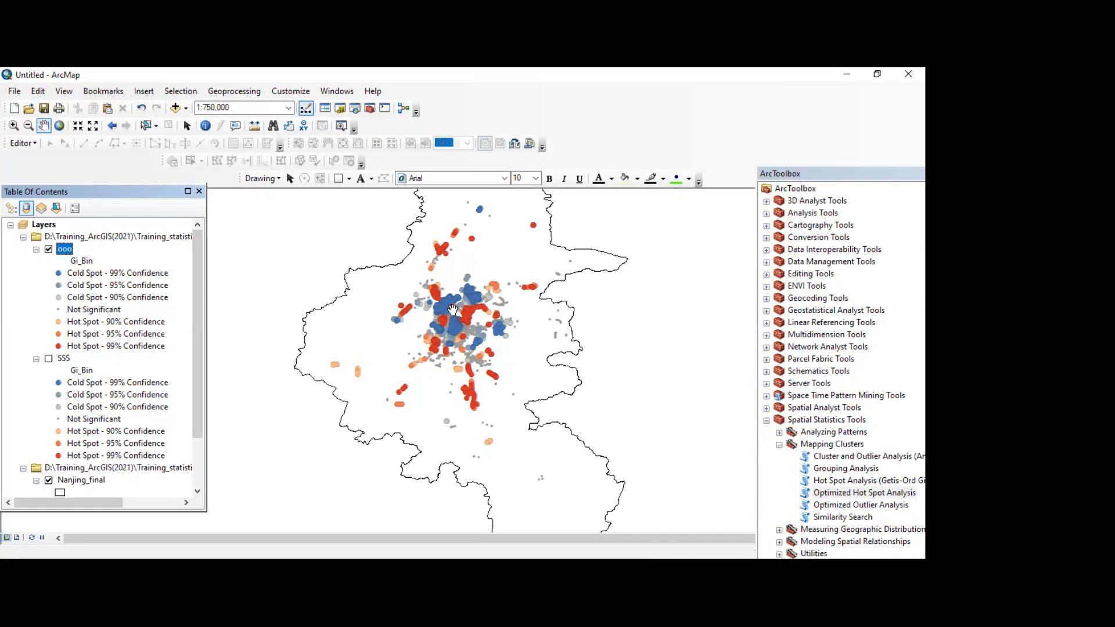
{"action": "left_click", "coordinate": [888, 493]}
{"action": "scroll", "coordinate": [331, 326], "scroll_direction": "down", "scroll_amount": 1}
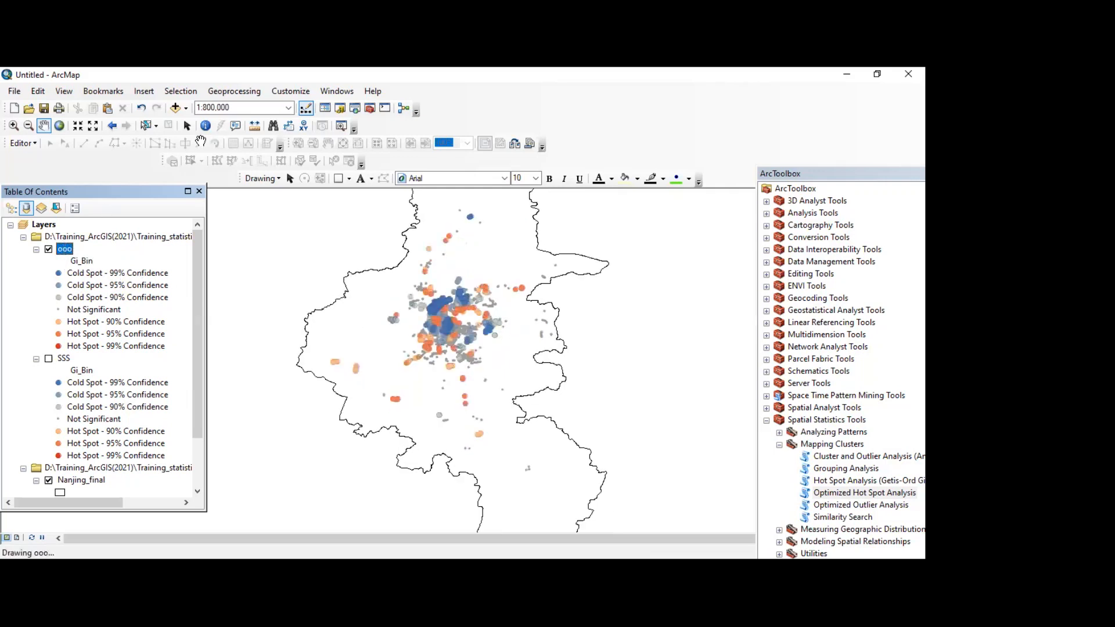
Step: Review the ooo layer's graduated color symbology and the fields available for its value, leaving the settings unchanged
{"action": "left_click", "coordinate": [187, 126]}
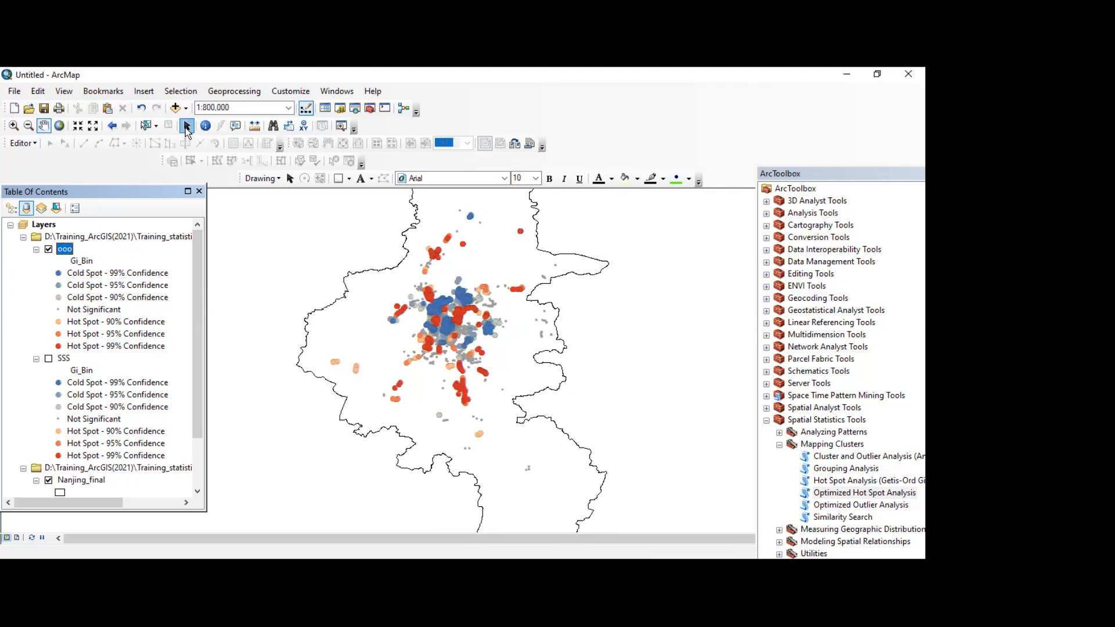
{"action": "right_click", "coordinate": [60, 248]}
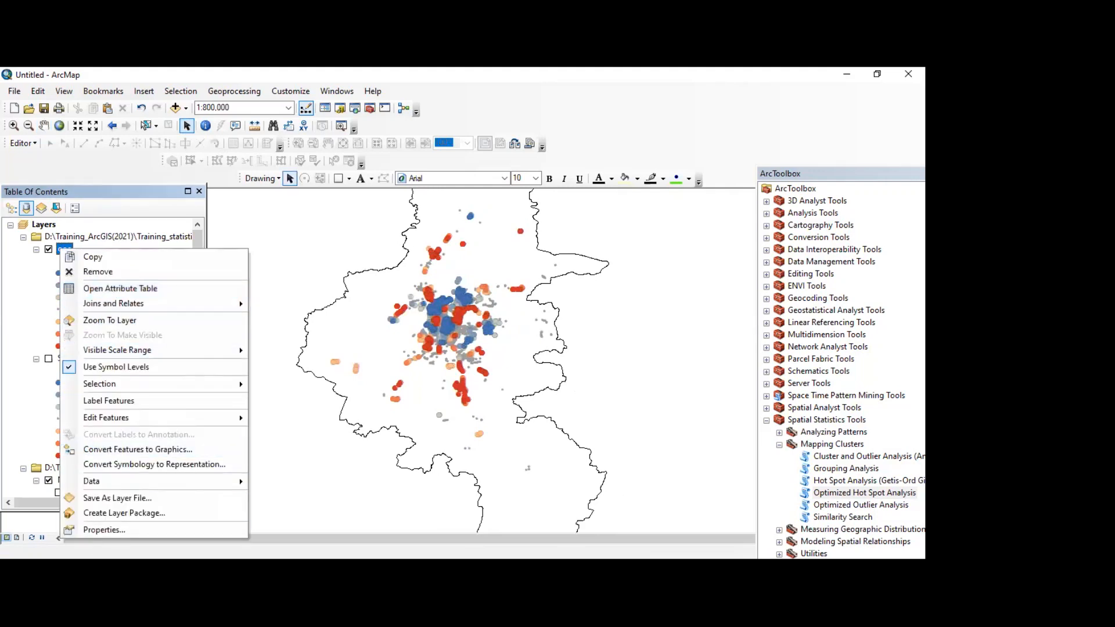
{"action": "left_click", "coordinate": [116, 530]}
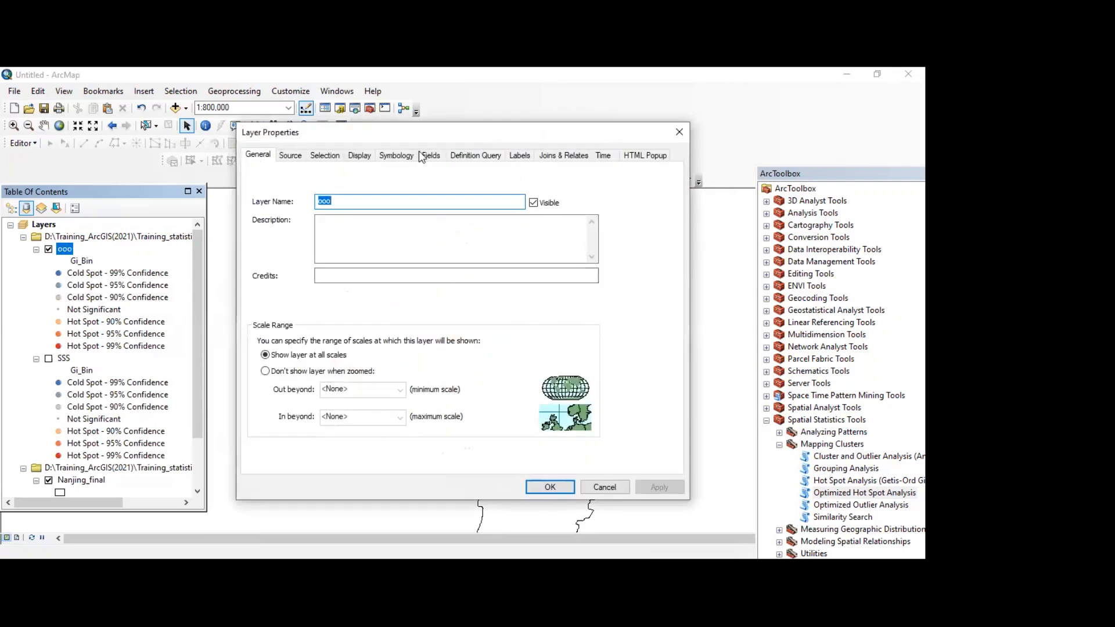
{"action": "left_click", "coordinate": [397, 155]}
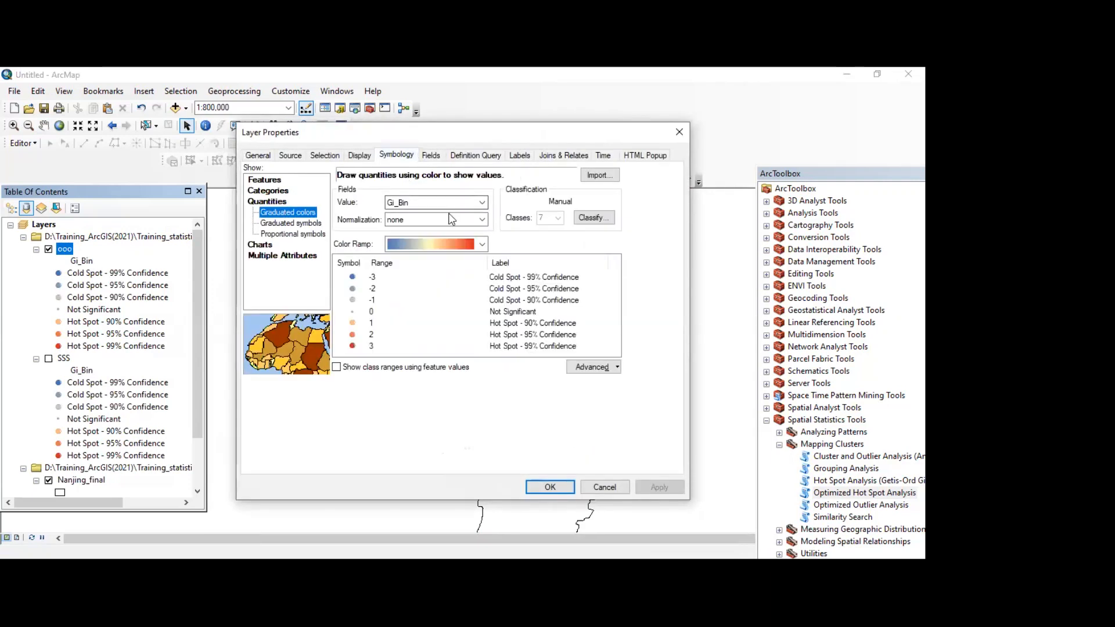
{"action": "left_click", "coordinate": [484, 203]}
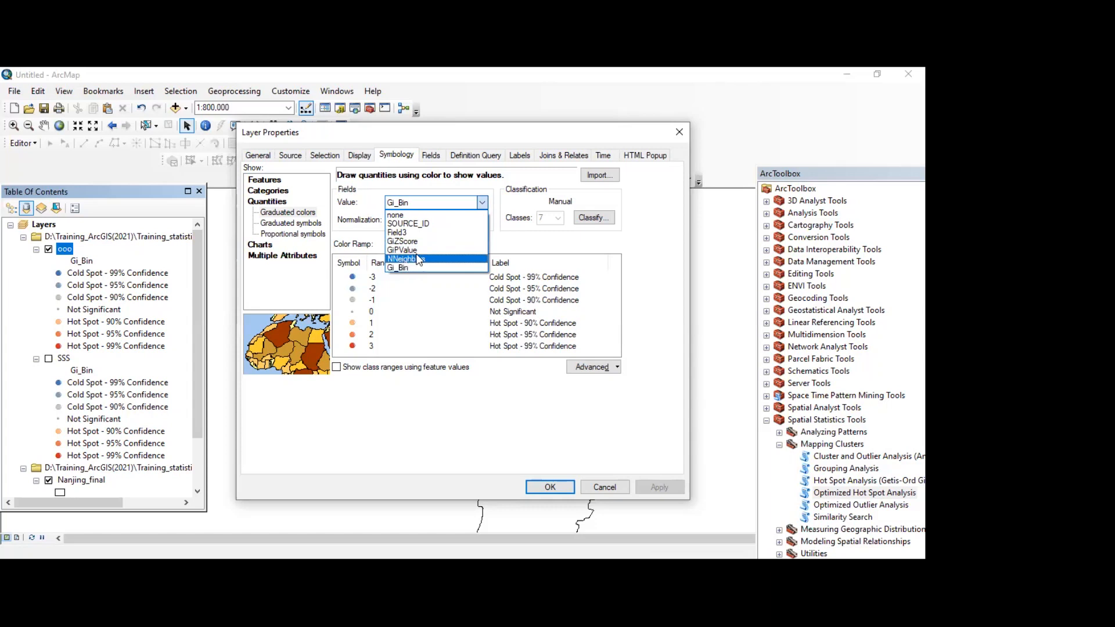
{"action": "left_click", "coordinate": [608, 487]}
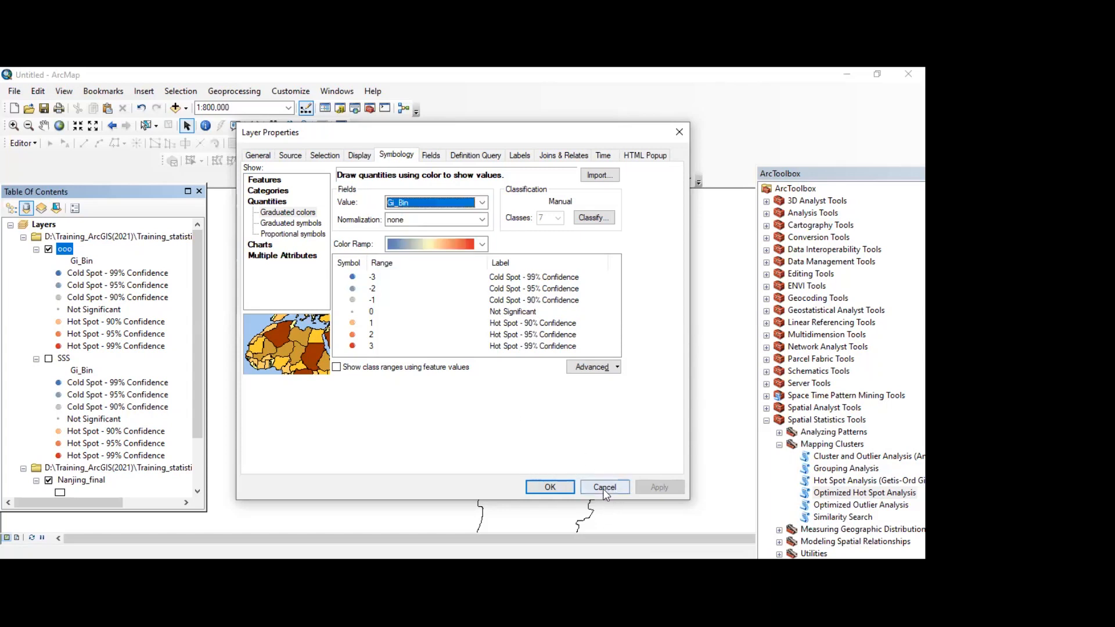
{"action": "left_click", "coordinate": [605, 488]}
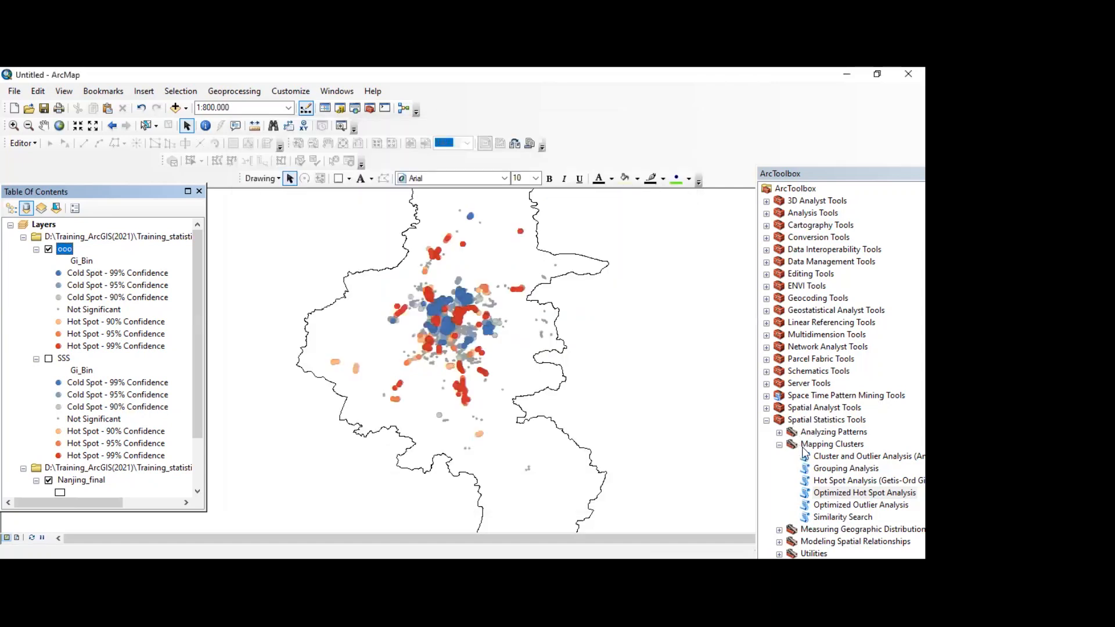
Step: Collapse the Spatial Statistics Tools and start a new blank map document without saving the current one
{"action": "left_click", "coordinate": [767, 421]}
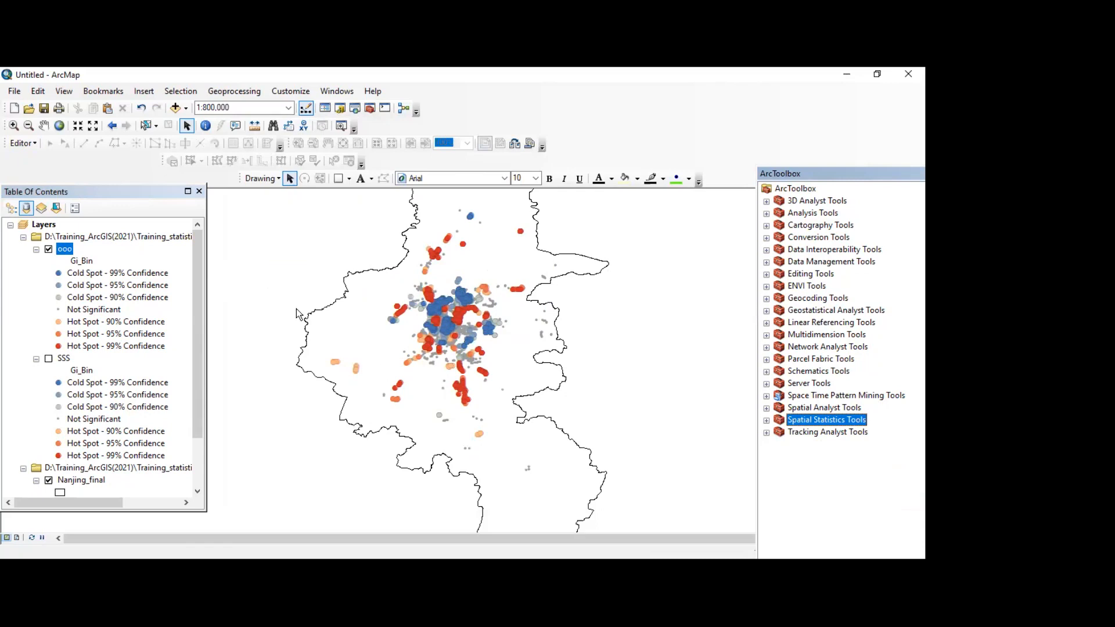
{"action": "left_click", "coordinate": [15, 109]}
{"action": "left_click", "coordinate": [643, 468]}
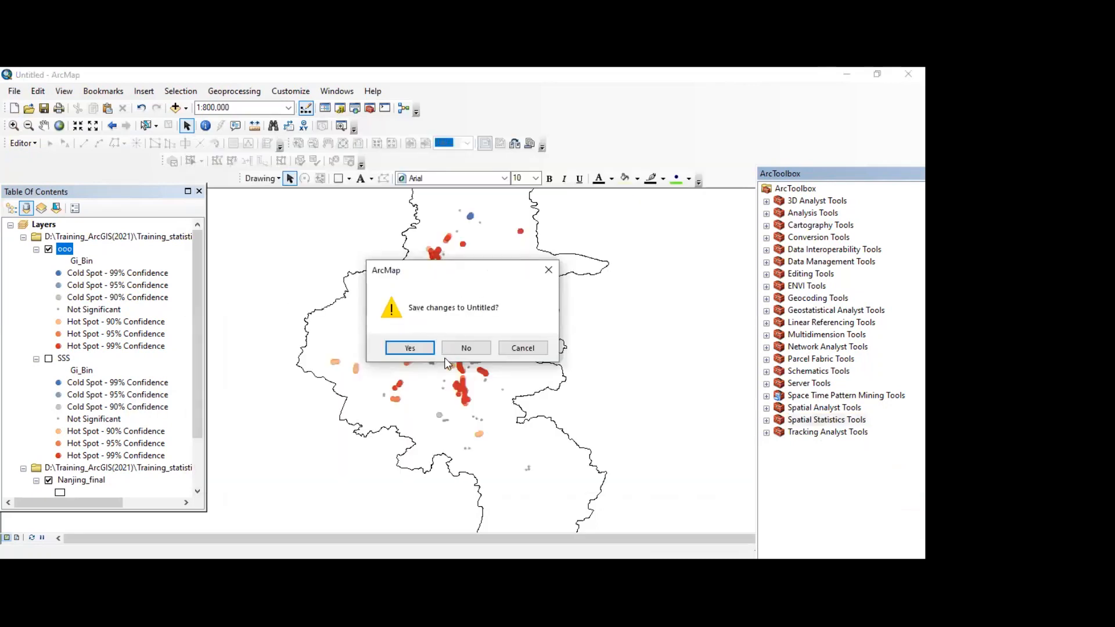
{"action": "left_click", "coordinate": [461, 349]}
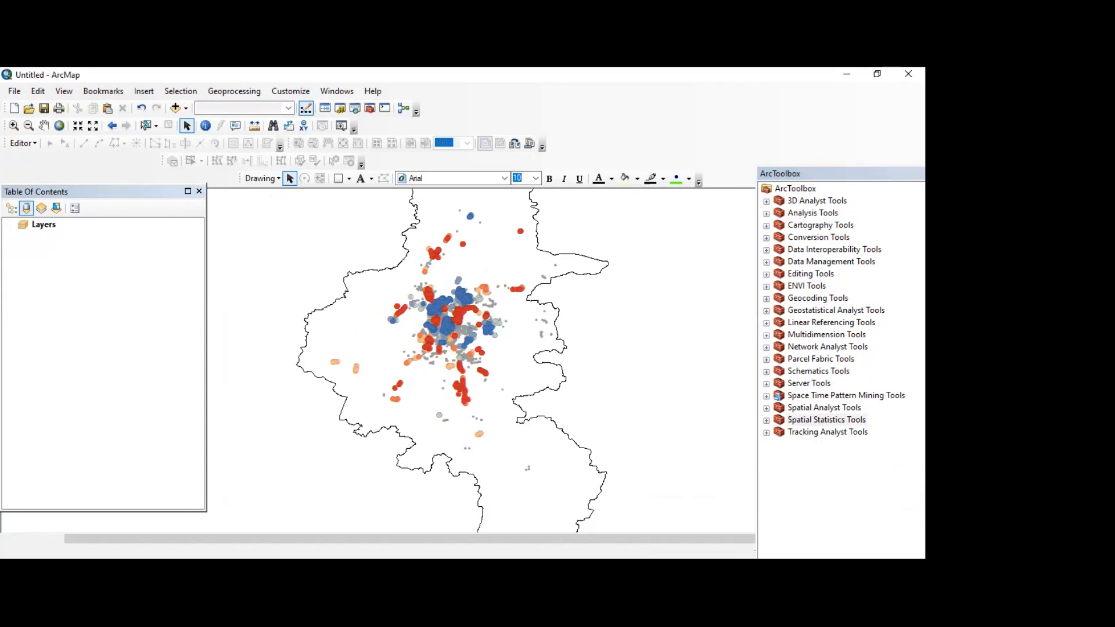
{"action": "left_click", "coordinate": [908, 74]}
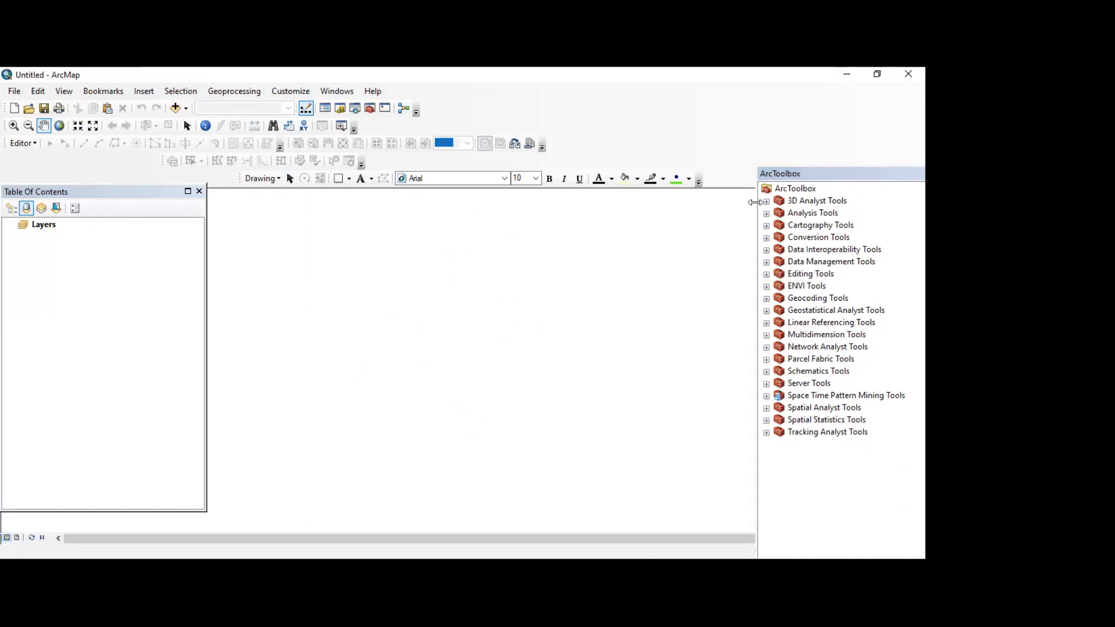
Step: Add Nanjing_final.shp from the catalog to the map and display it as a hollow outline without fill
{"action": "left_click", "coordinate": [340, 109]}
{"action": "scroll", "coordinate": [826, 440], "scroll_direction": "down", "scroll_amount": 3}
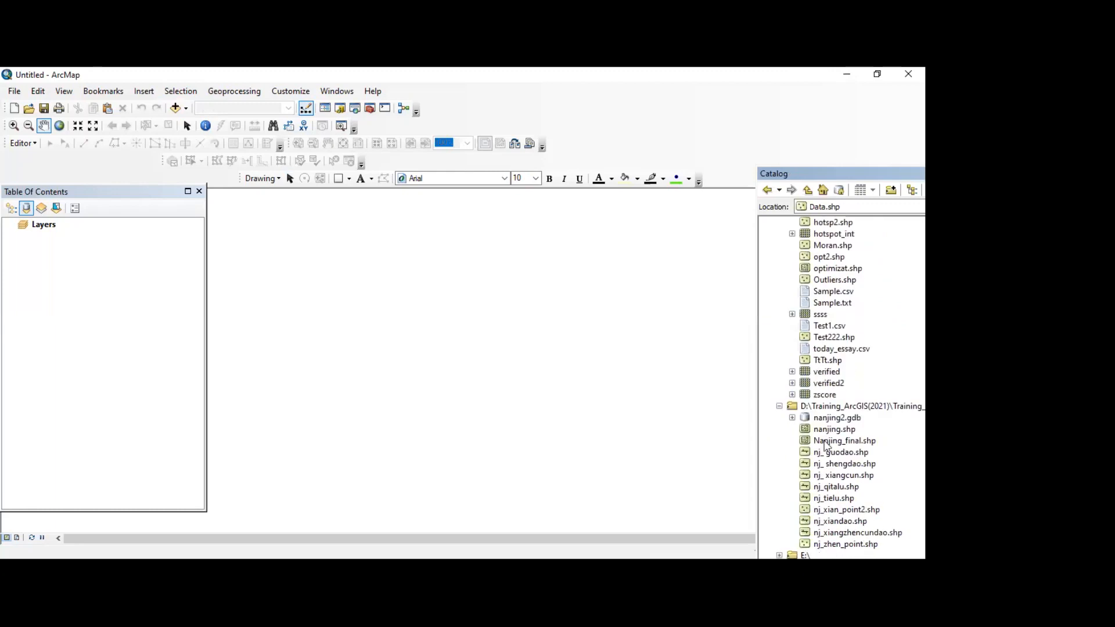
{"action": "mouse_move", "coordinate": [830, 440]}
{"action": "left_mouse_down"}
{"action": "mouse_move", "coordinate": [78, 413]}
{"action": "mouse_move", "coordinate": [58, 391]}
{"action": "left_mouse_up"}
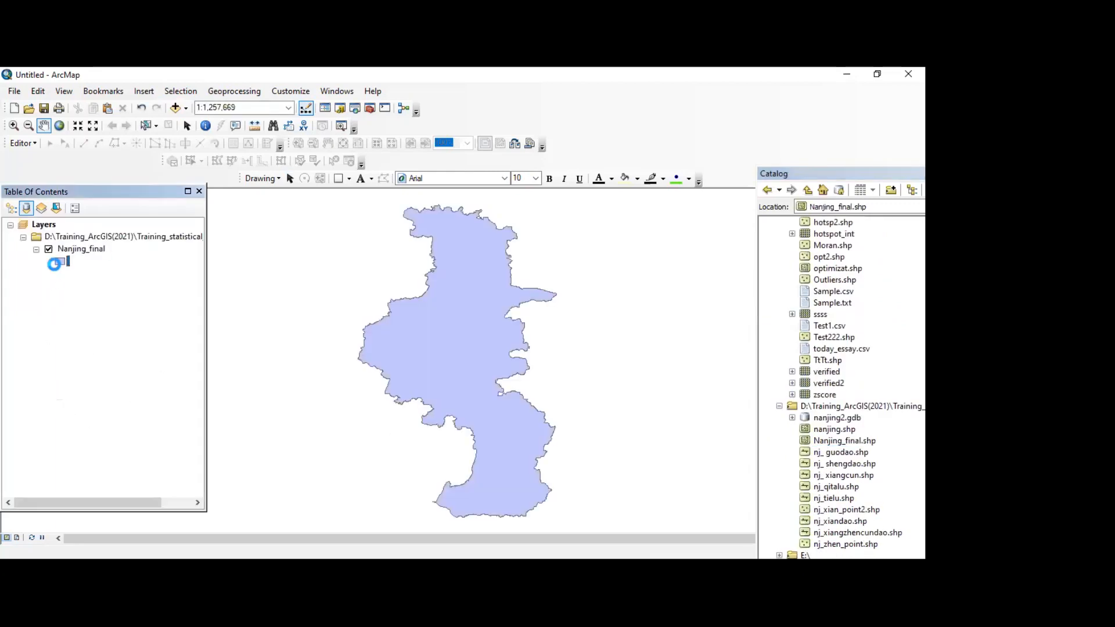
{"action": "left_click", "coordinate": [59, 262]}
{"action": "left_click", "coordinate": [246, 292]}
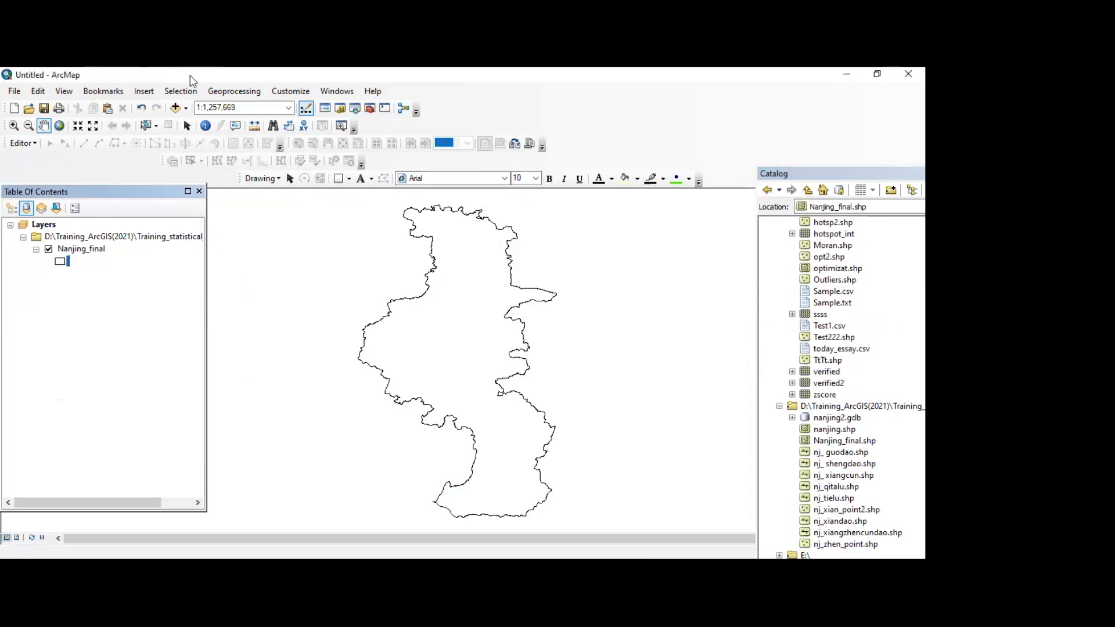
Step: Add the Data.shp point layer from the catalog to the map and close the catalog
{"action": "left_click", "coordinate": [174, 109]}
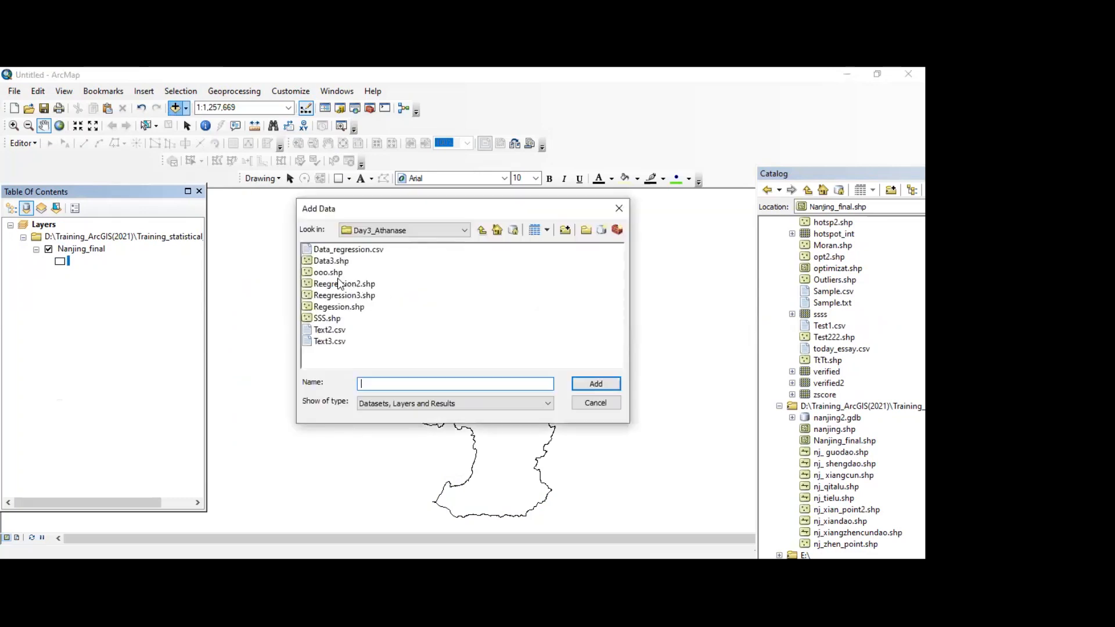
{"action": "left_click", "coordinate": [604, 405]}
{"action": "scroll", "coordinate": [825, 333], "scroll_direction": "up", "scroll_amount": 2}
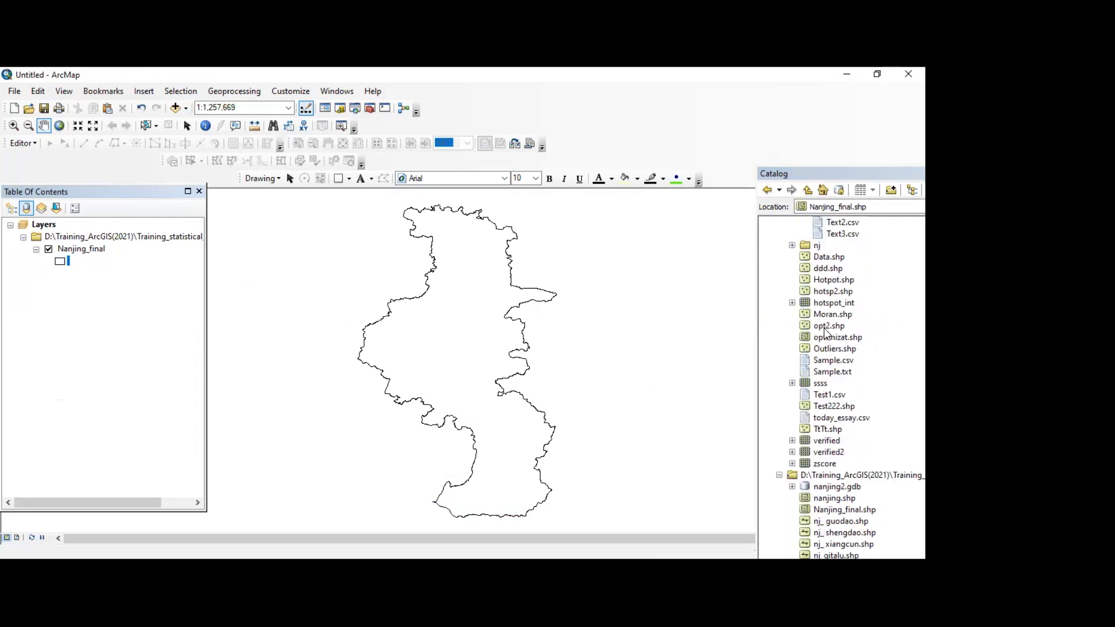
{"action": "left_click_drag", "start_coordinate": [829, 256], "coordinate": [75, 320]}
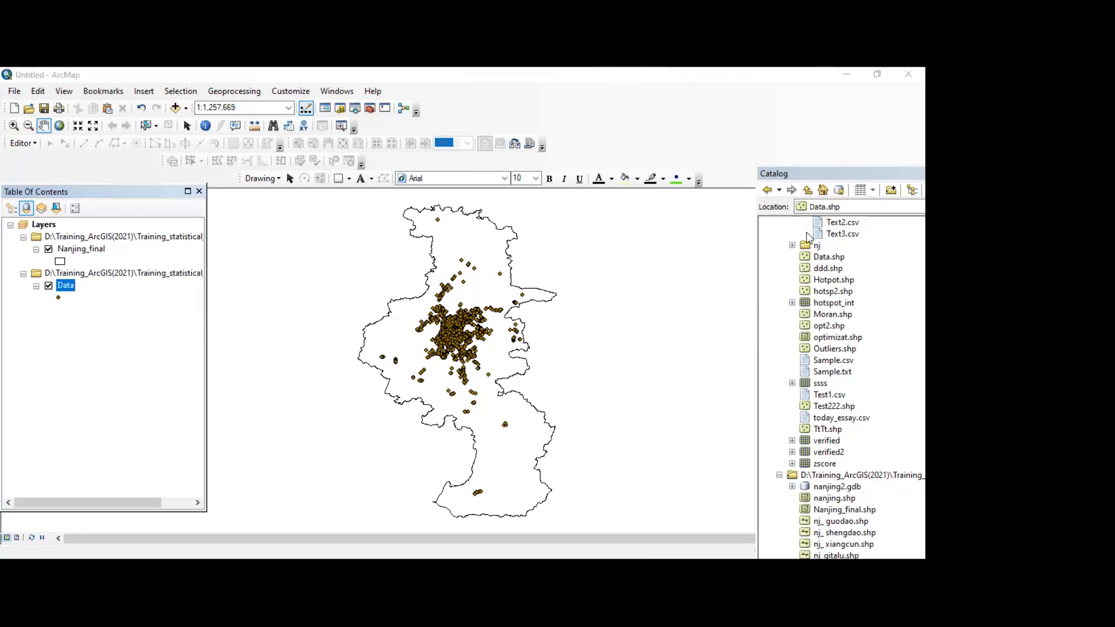
{"action": "left_click_drag", "start_coordinate": [840, 173], "coordinate": [432, 270]}
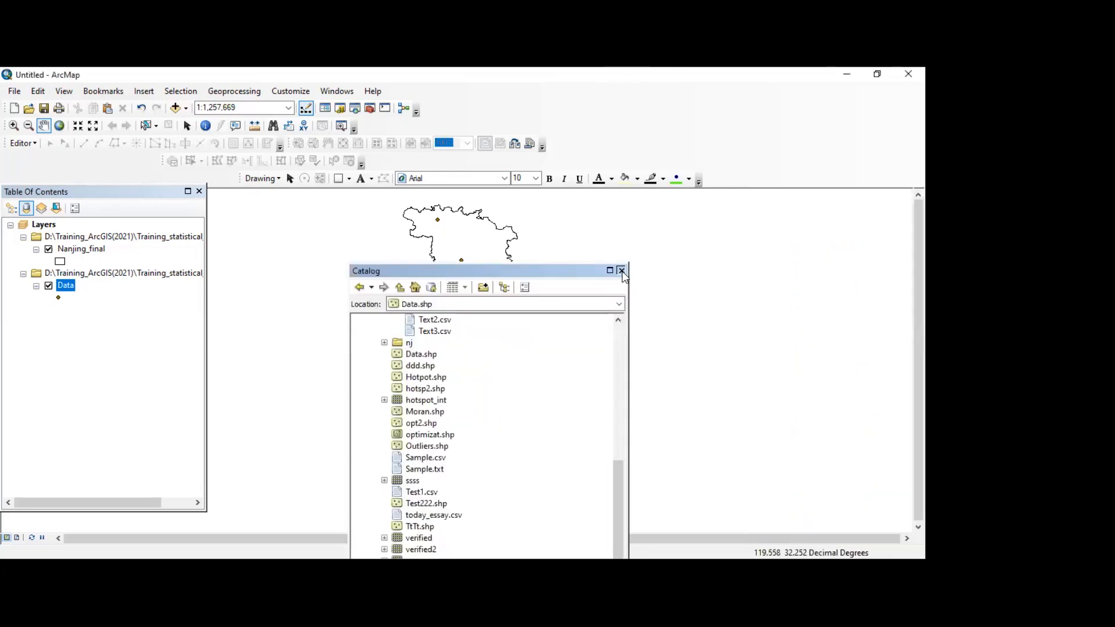
{"action": "left_click", "coordinate": [621, 271]}
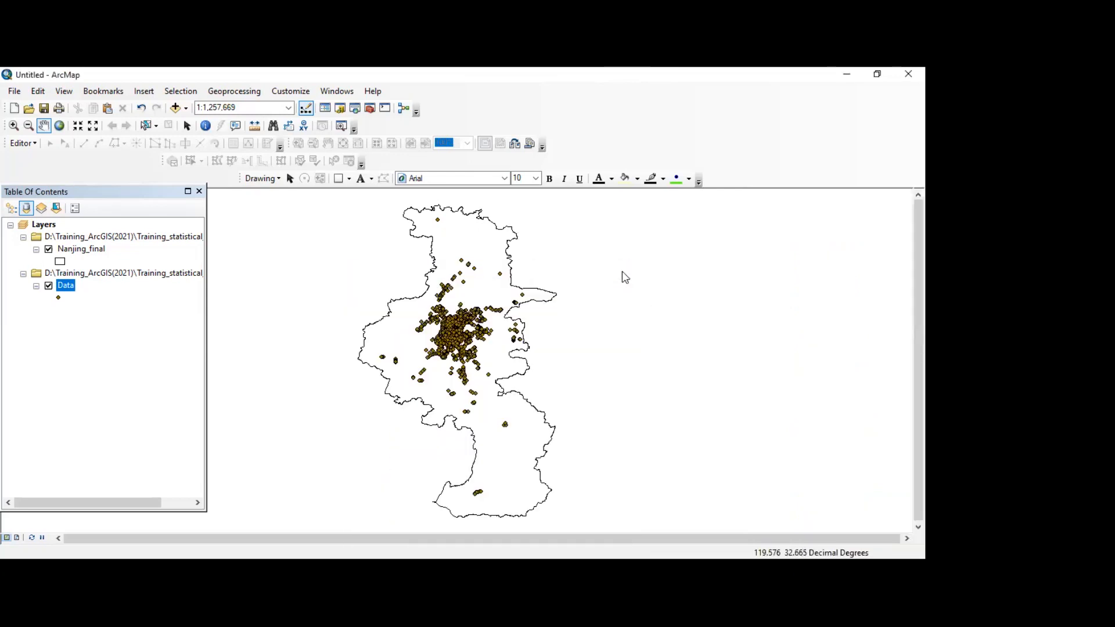
Step: Open the Average Nearest Neighbor tool from Analyzing Patterns in the Spatial Statistics Tools
{"action": "left_click", "coordinate": [370, 109]}
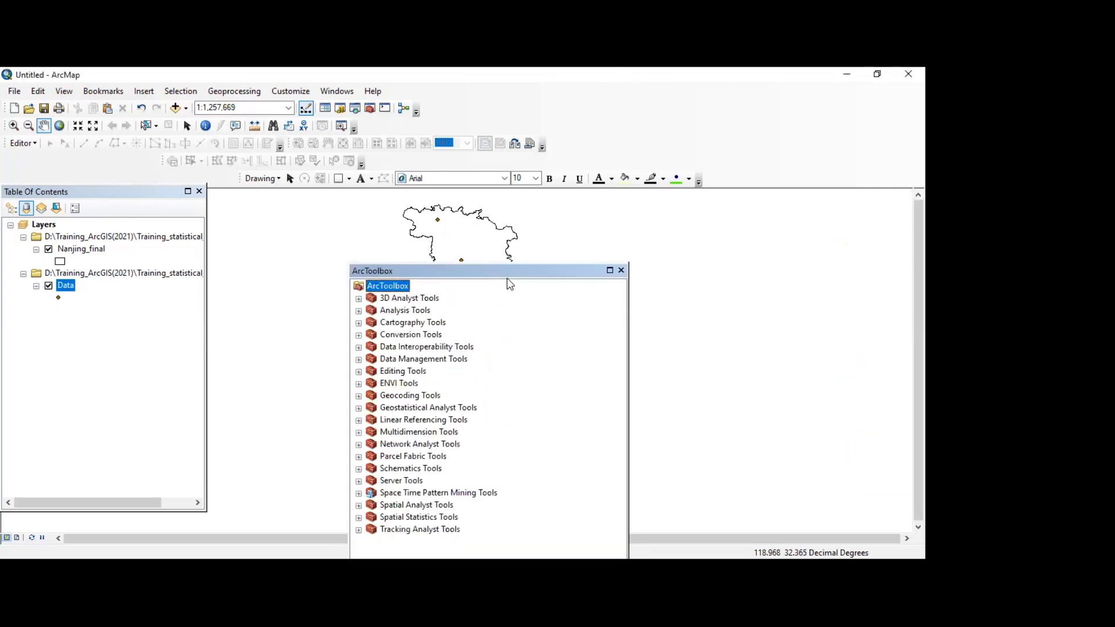
{"action": "left_click", "coordinate": [689, 380]}
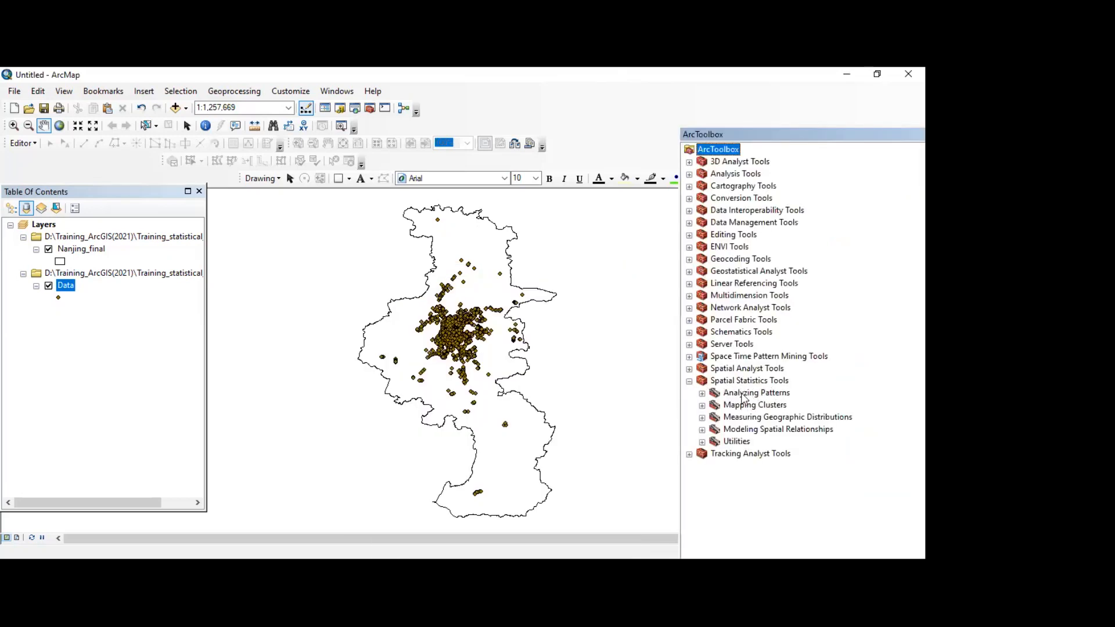
{"action": "left_click", "coordinate": [702, 393]}
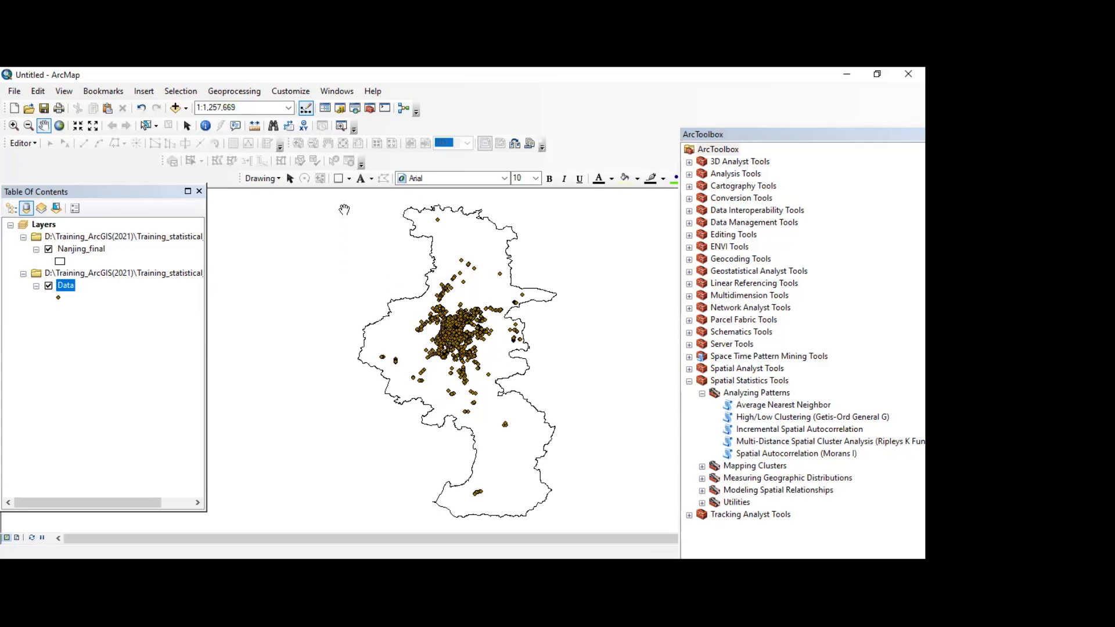
{"action": "key", "text": "alt+Tab"}
{"action": "left_click", "coordinate": [529, 300]}
{"action": "double_click", "coordinate": [750, 406]}
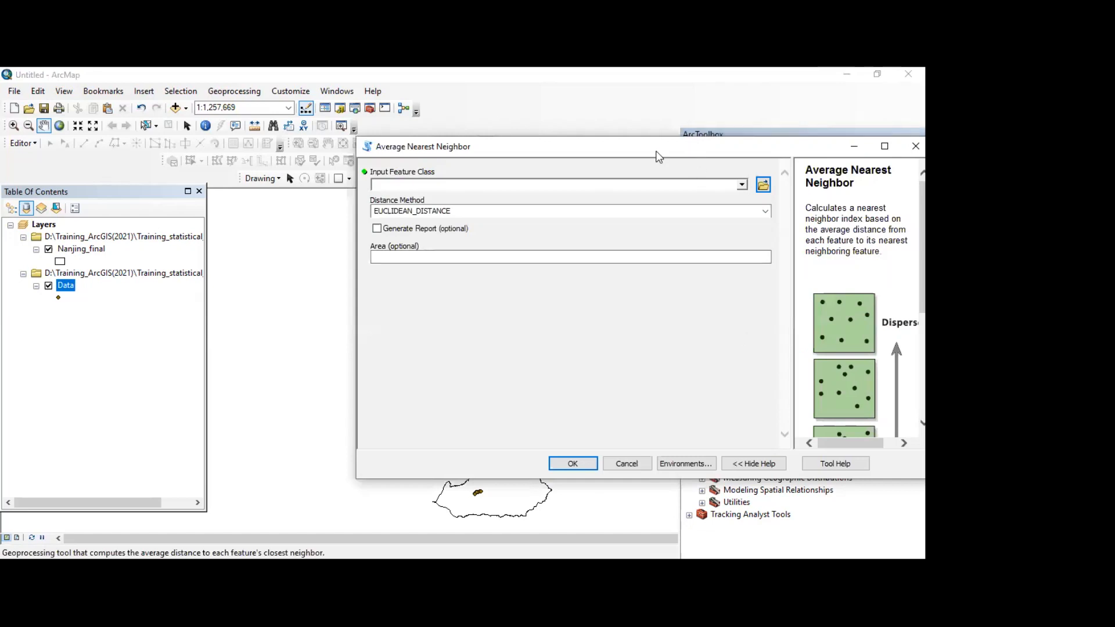
Step: Read the Average Nearest Neighbor help description and its illustrations of point patterns, with the tool dialog moved and widened
{"action": "left_click", "coordinate": [524, 72]}
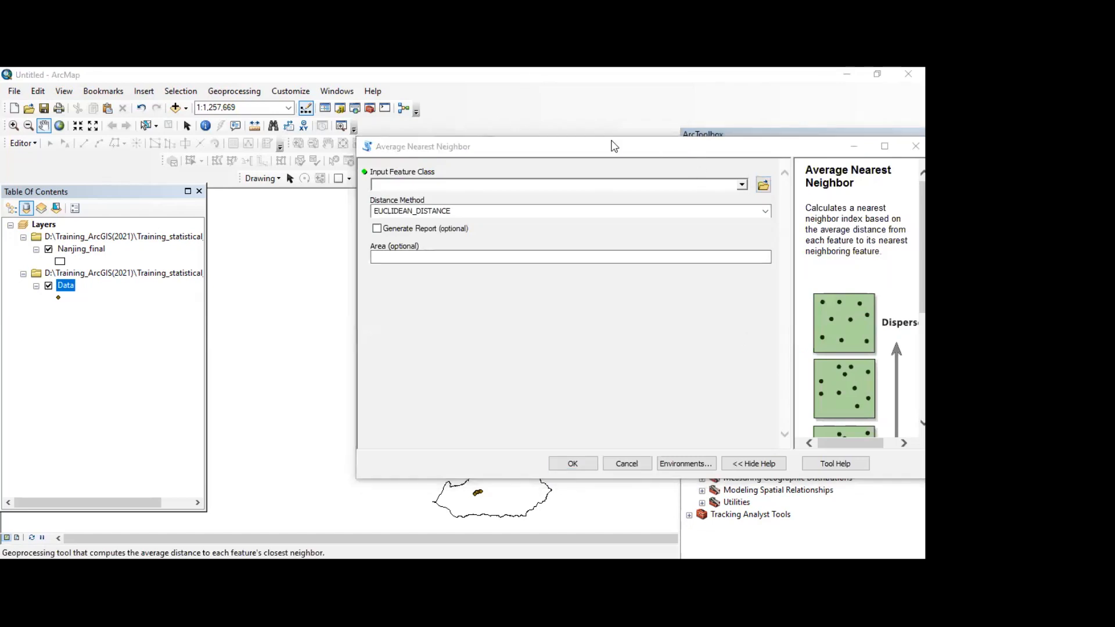
{"action": "left_click_drag", "start_coordinate": [614, 145], "coordinate": [550, 144]}
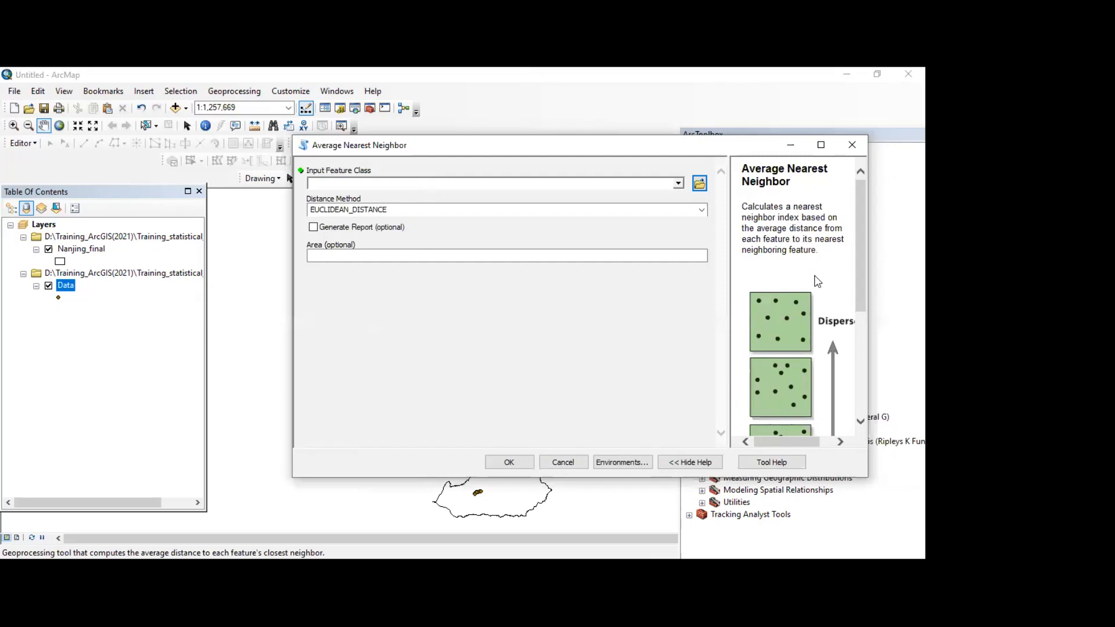
{"action": "scroll", "coordinate": [830, 301], "scroll_direction": "down", "scroll_amount": 2}
{"action": "scroll", "coordinate": [828, 296], "scroll_direction": "up", "scroll_amount": 2}
{"action": "left_click_drag", "start_coordinate": [799, 218], "coordinate": [782, 180]}
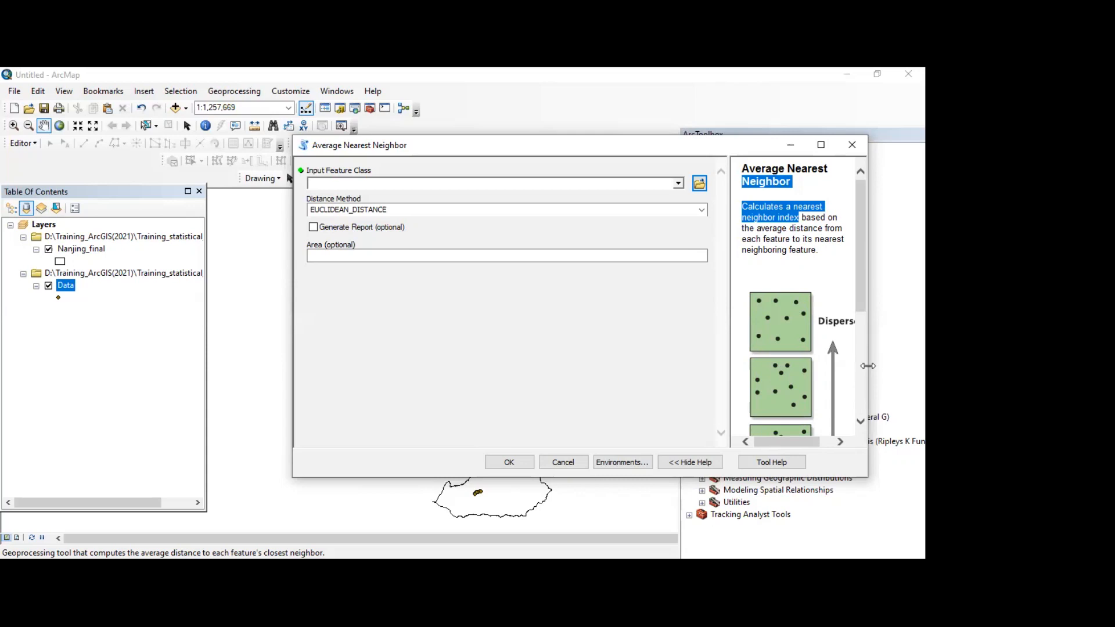
{"action": "left_click_drag", "start_coordinate": [867, 366], "coordinate": [897, 367]}
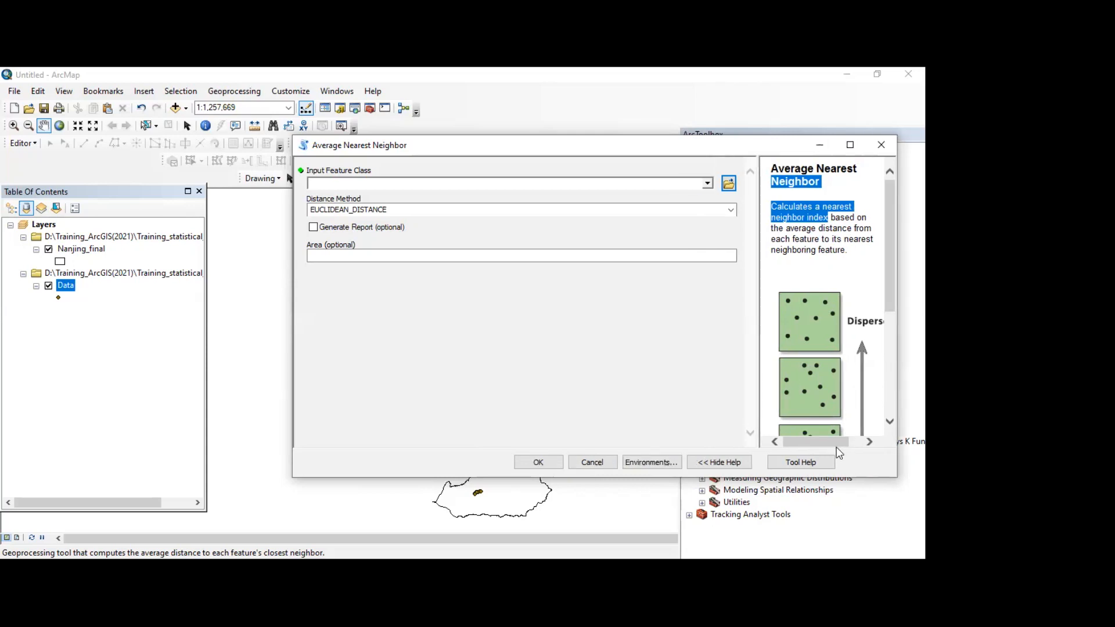
{"action": "scroll", "coordinate": [820, 364], "scroll_direction": "down", "scroll_amount": 3}
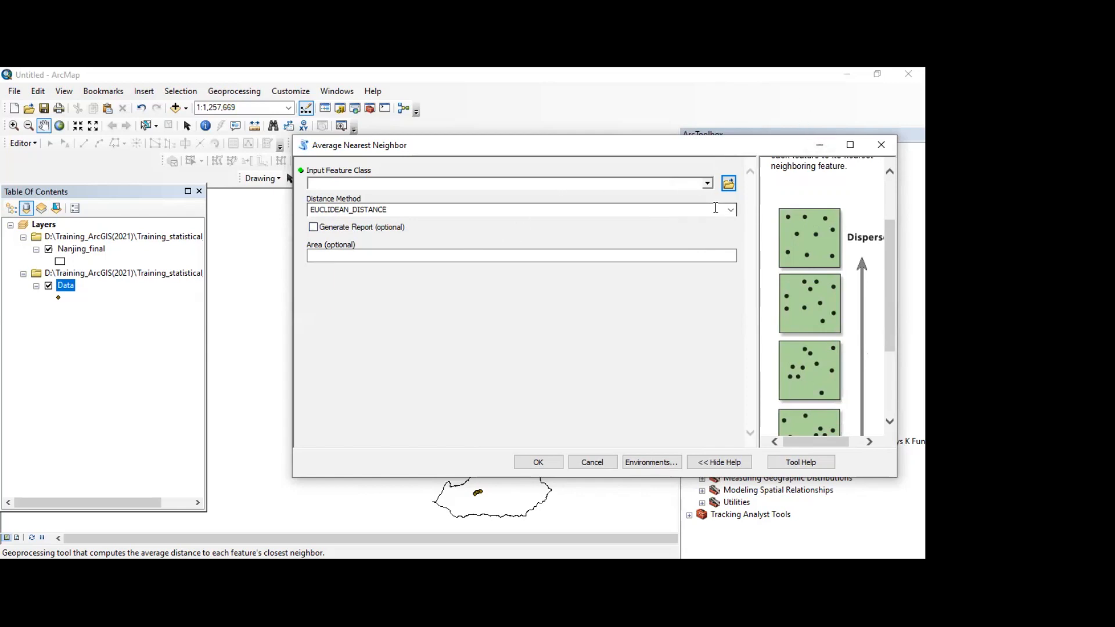
Step: Run Average Nearest Neighbor on the Data layer with report generation enabled and the optional area left blank
{"action": "left_click", "coordinate": [707, 183]}
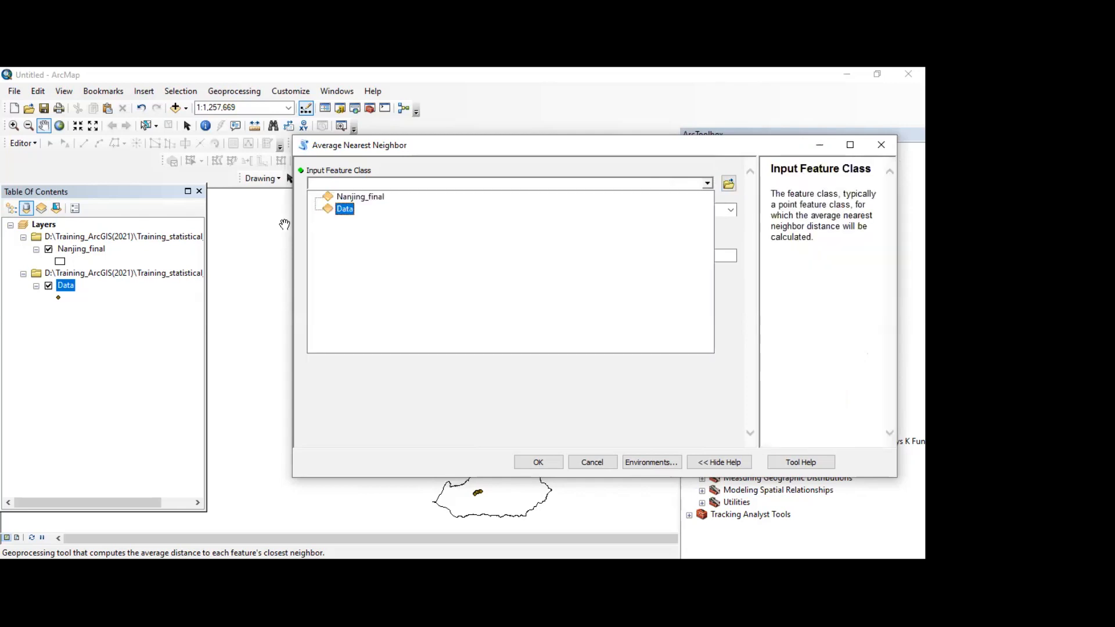
{"action": "left_click", "coordinate": [340, 210]}
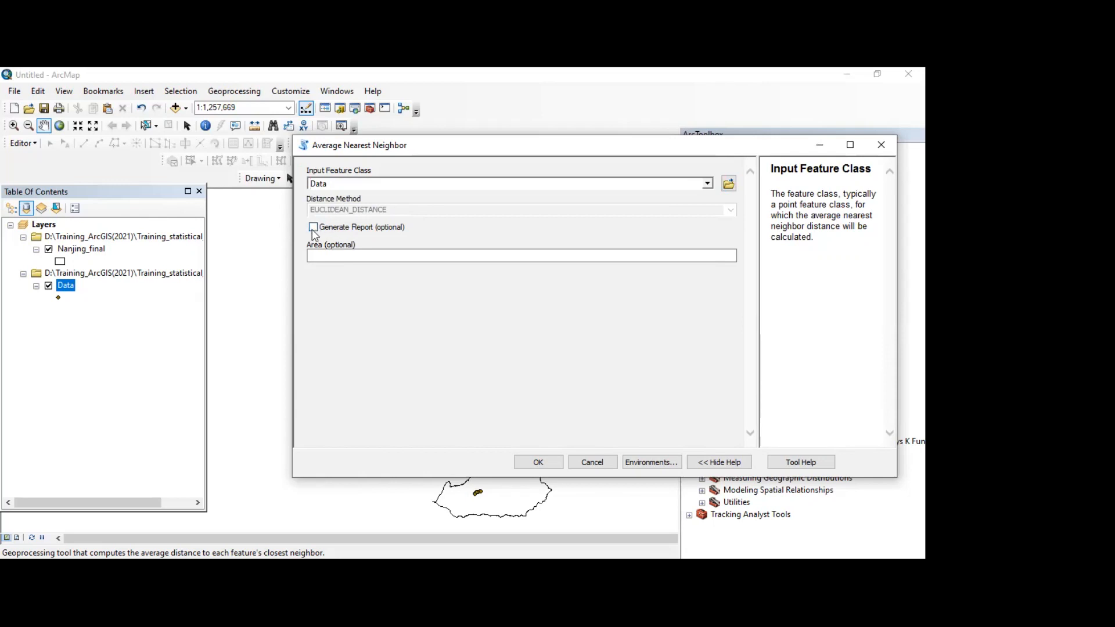
{"action": "left_click", "coordinate": [313, 227]}
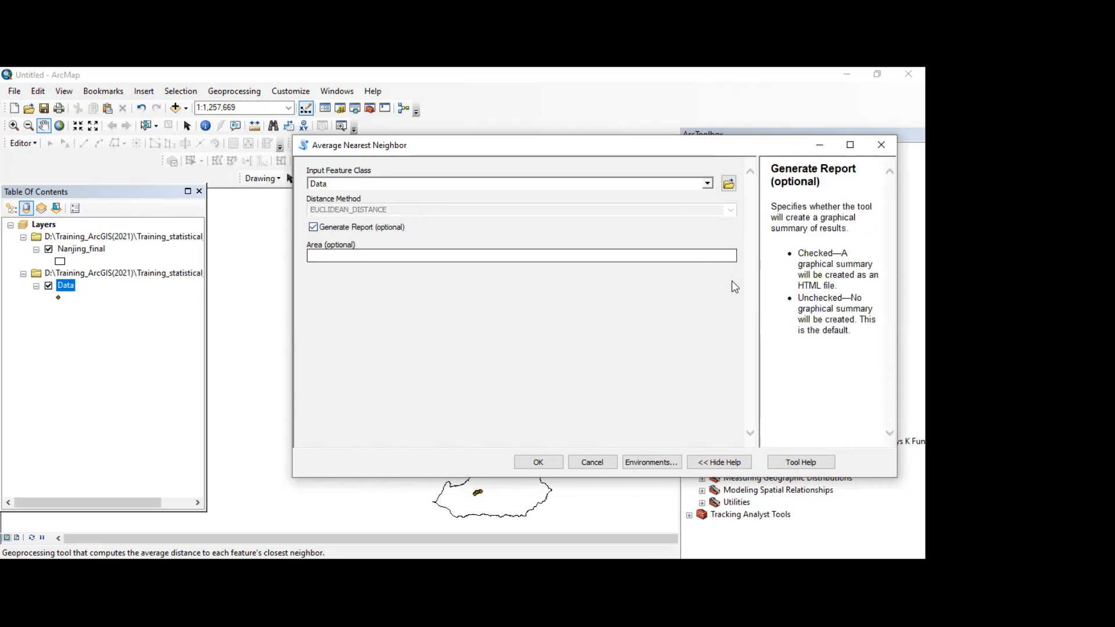
{"action": "left_click", "coordinate": [730, 253]}
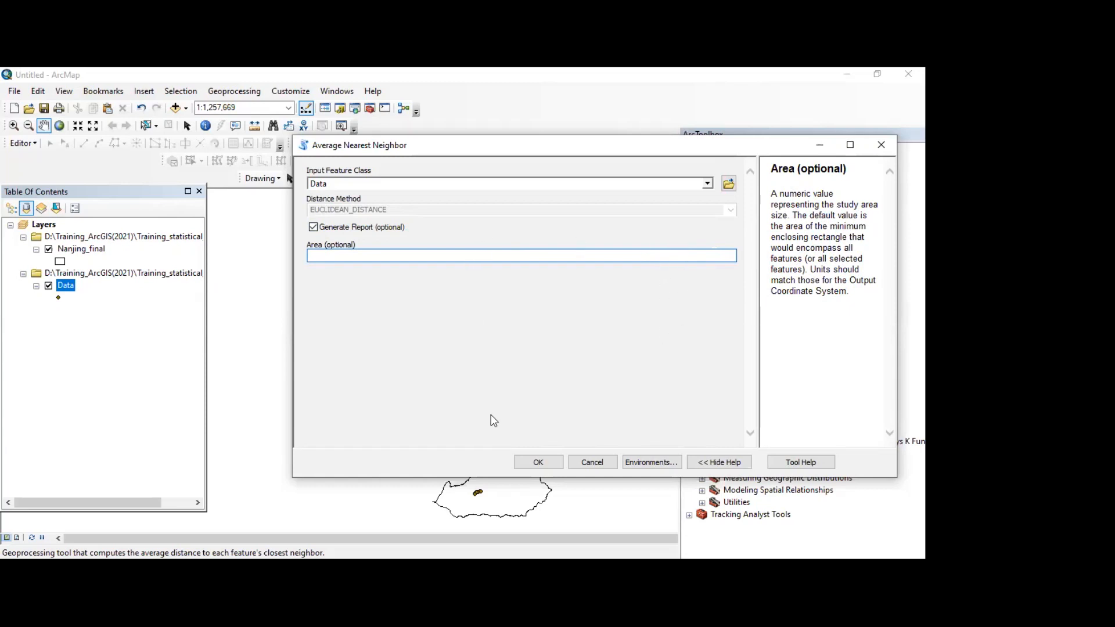
{"action": "left_click", "coordinate": [545, 462]}
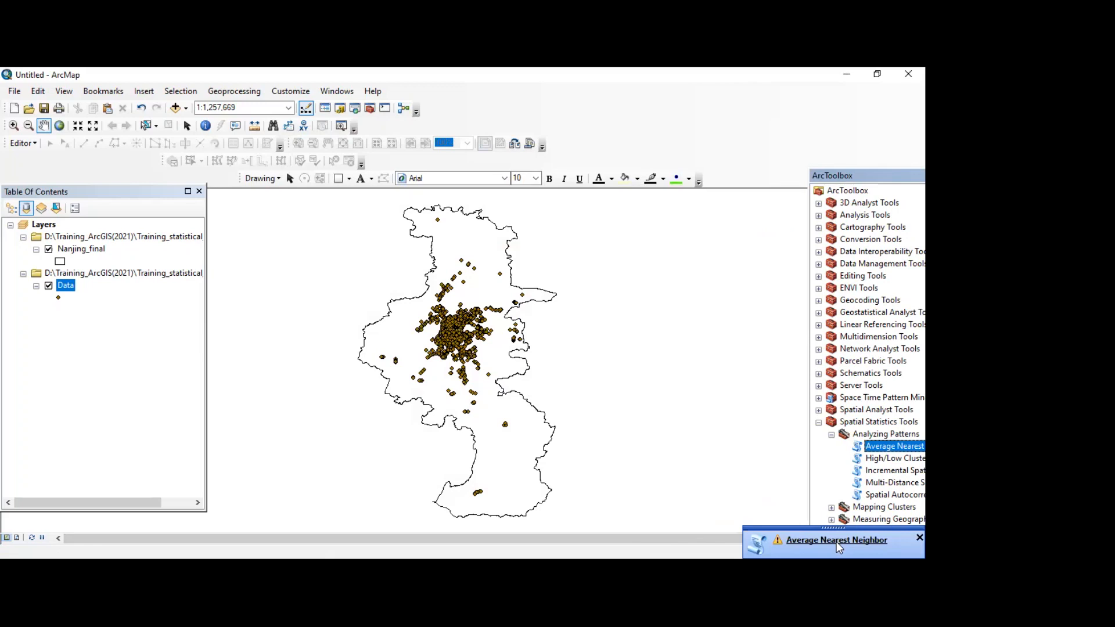
Step: Open the Average Nearest Neighbor results and examine the ratio, z-score, p-value and mean distances alongside the points on the map
{"action": "left_click", "coordinate": [837, 541]}
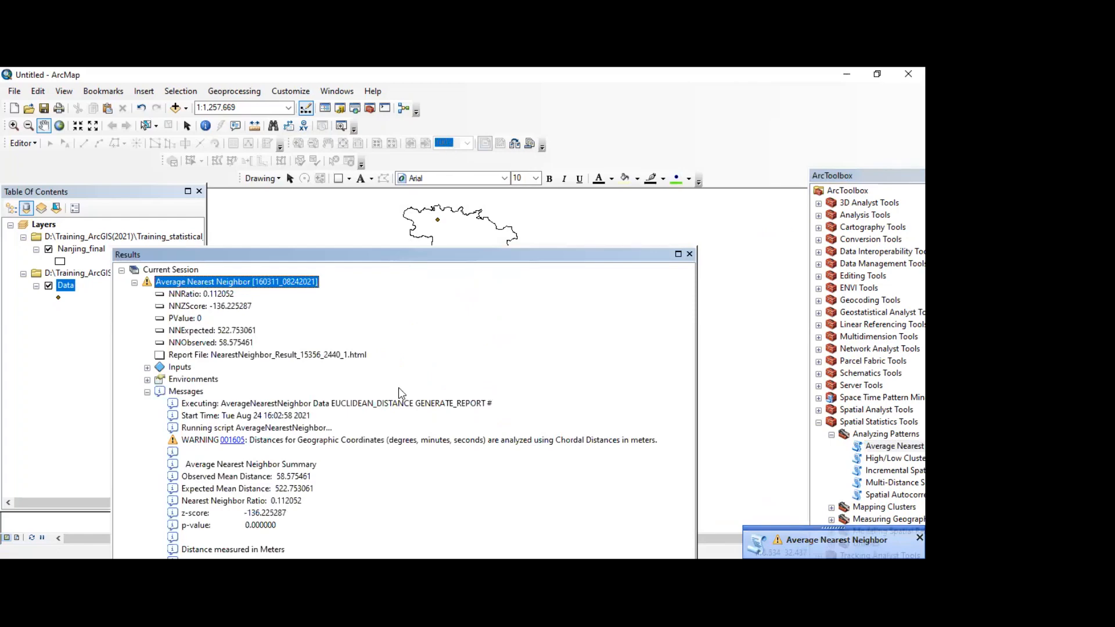
{"action": "left_click_drag", "start_coordinate": [371, 254], "coordinate": [423, 138]}
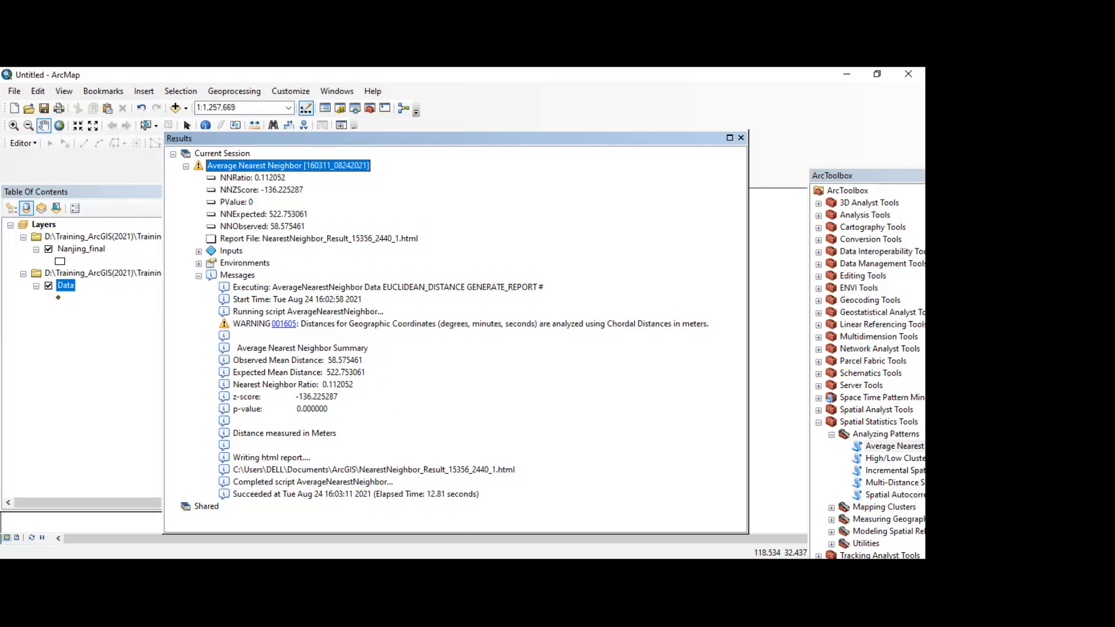
{"action": "left_click", "coordinate": [660, 128]}
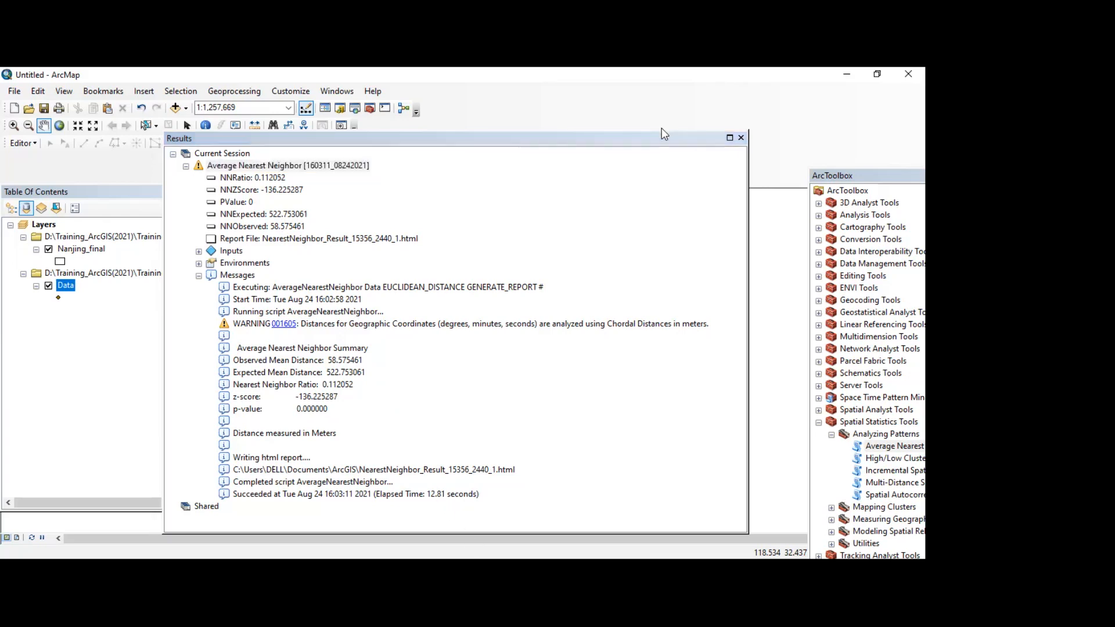
{"action": "left_click_drag", "start_coordinate": [660, 141], "coordinate": [799, 369]}
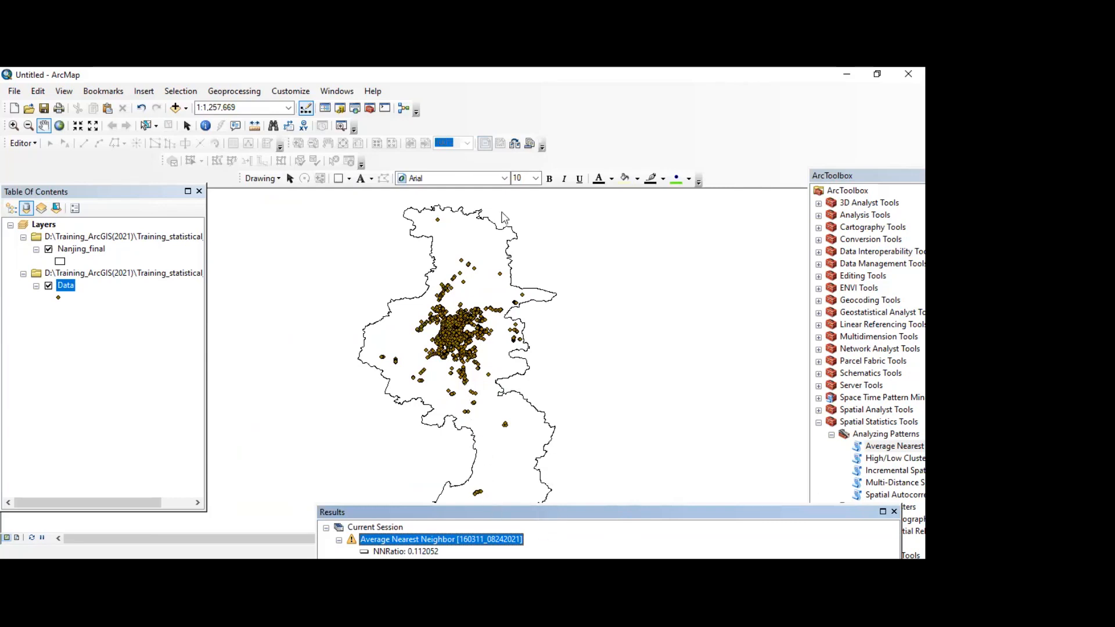
{"action": "left_click_drag", "start_coordinate": [658, 516], "coordinate": [598, 205]}
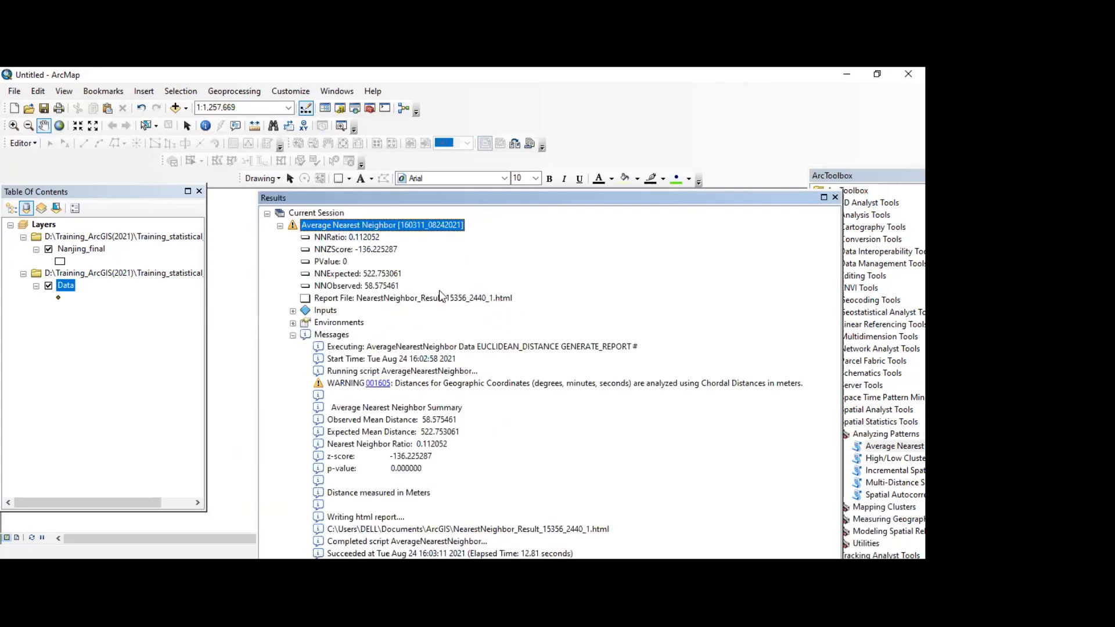
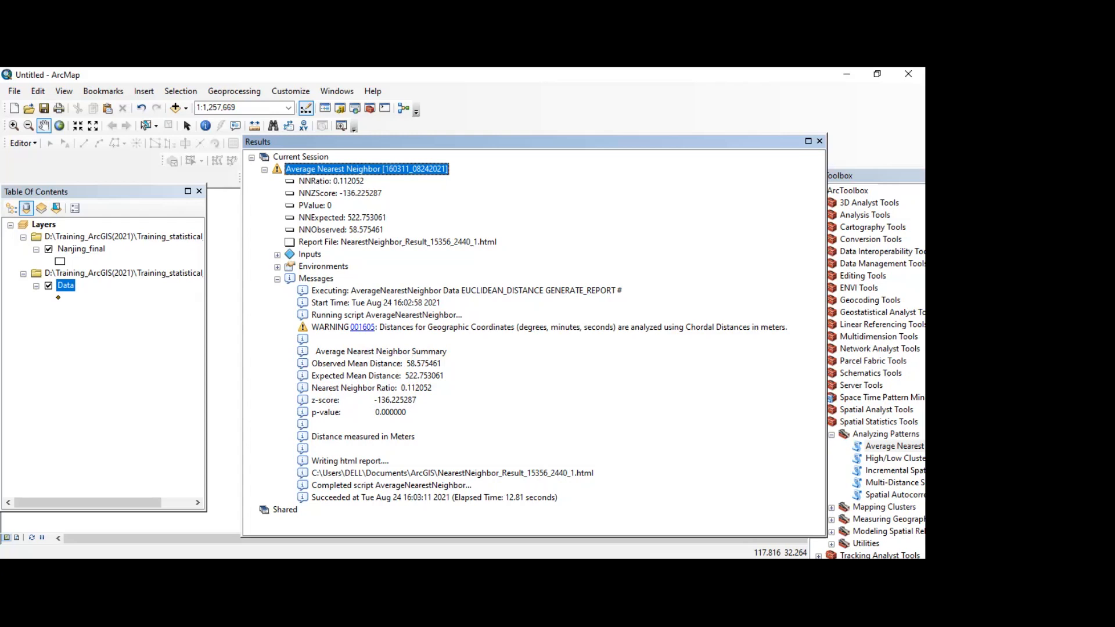
Step: Bring the Average Nearest Neighbor results back into view over the map and open the generated HTML report file
{"action": "left_click", "coordinate": [712, 142]}
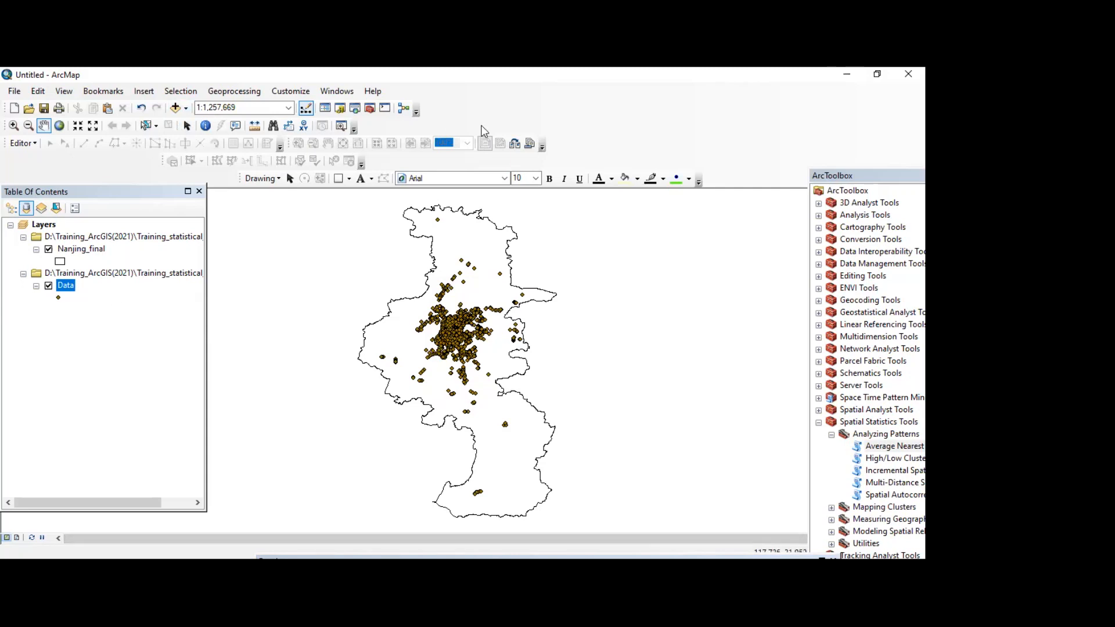
{"action": "left_click", "coordinate": [235, 93]}
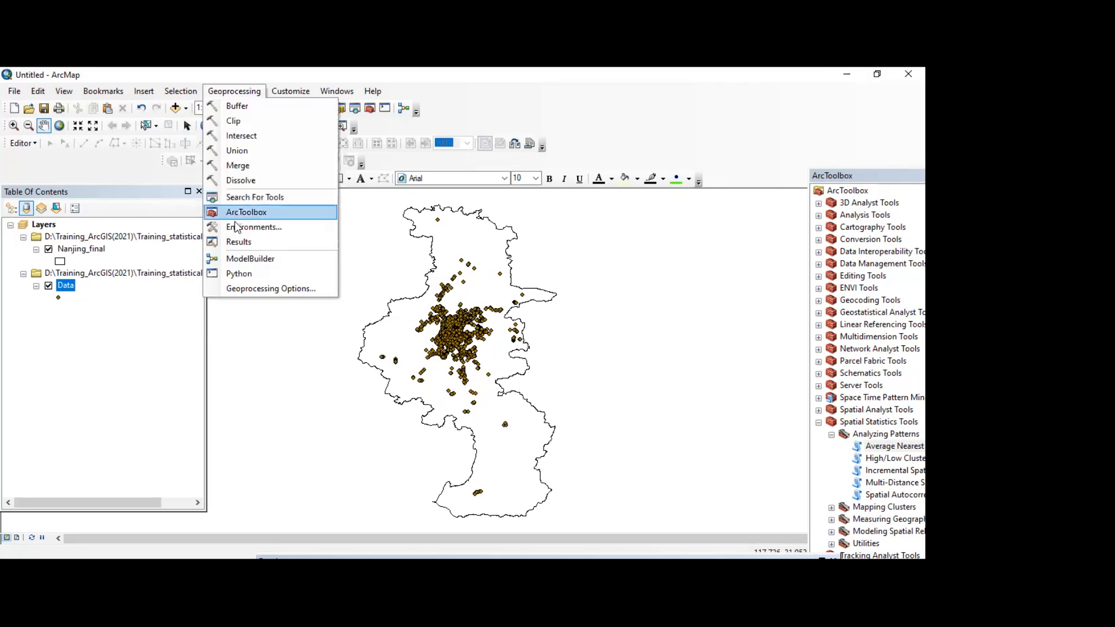
{"action": "left_click", "coordinate": [256, 227]}
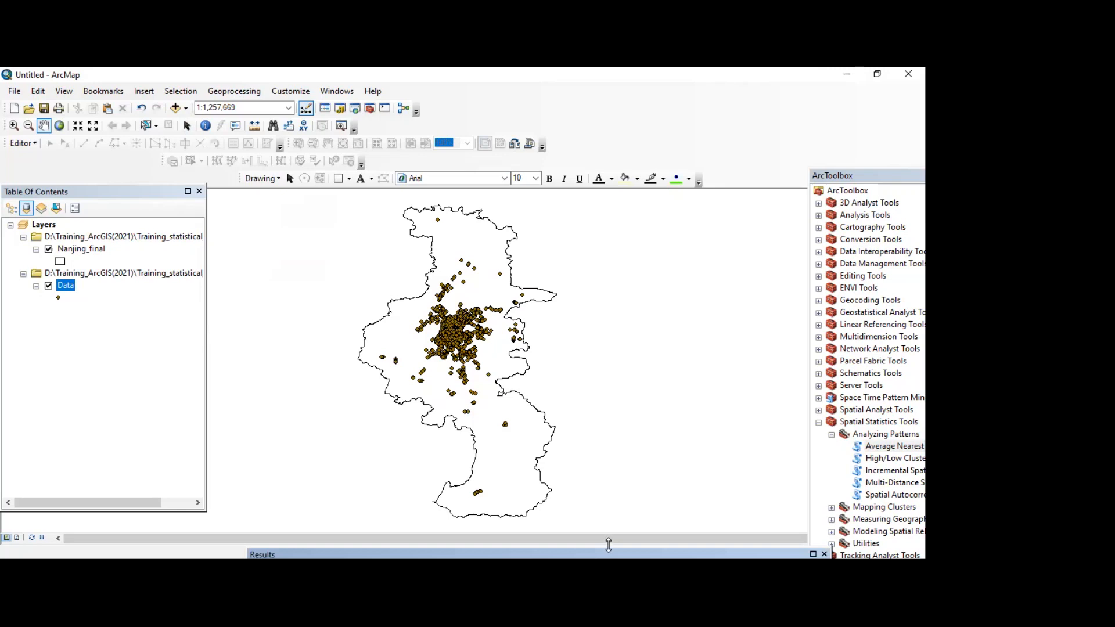
{"action": "left_click_drag", "start_coordinate": [609, 544], "coordinate": [610, 421]}
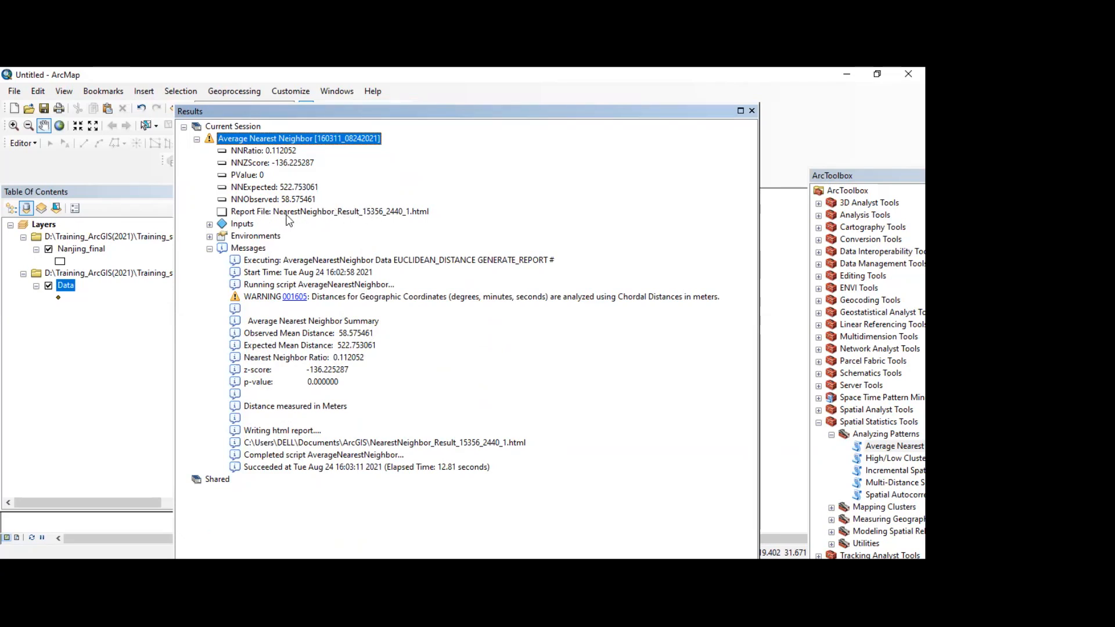
{"action": "left_click", "coordinate": [388, 212]}
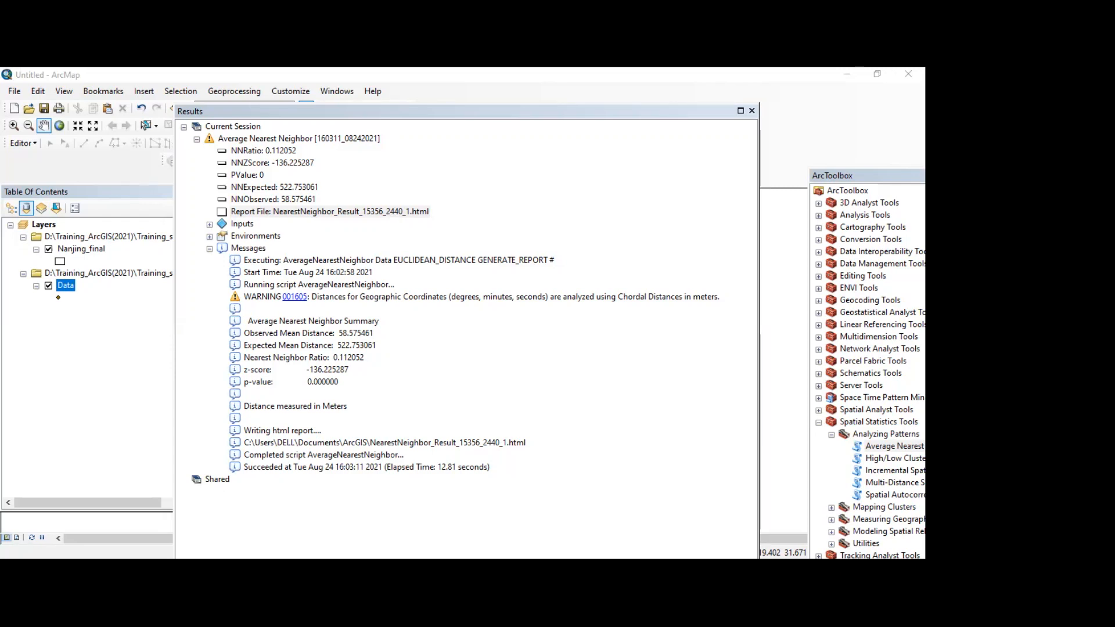
{"action": "left_click", "coordinate": [631, 174]}
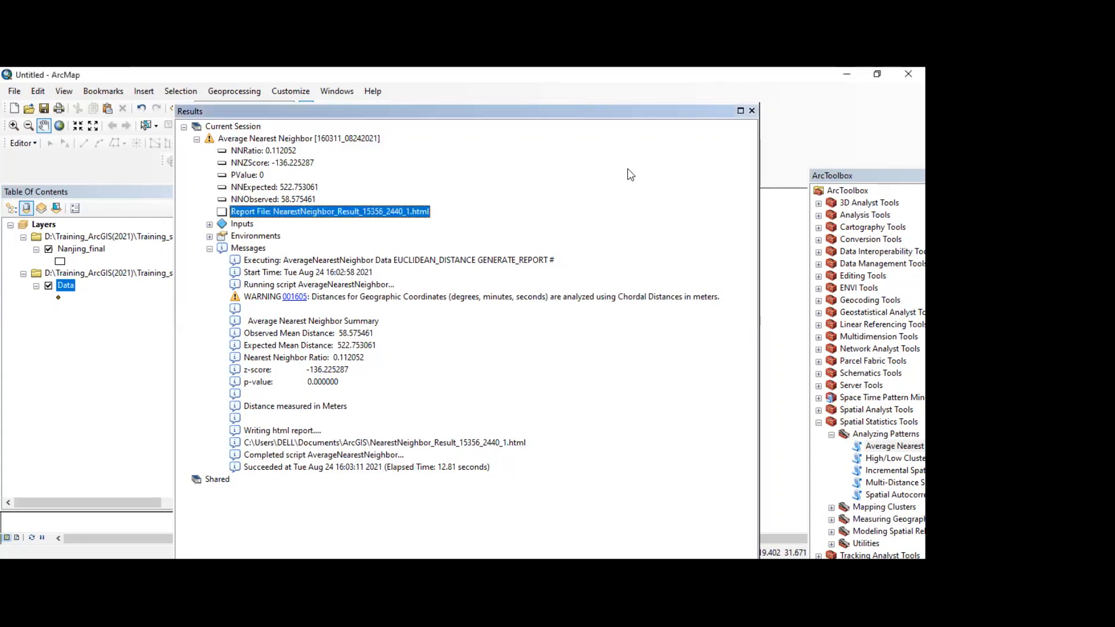
Step: Close the geoprocessing results and examine how the Data points are distributed within the Nanjing_final boundary
{"action": "left_click_drag", "start_coordinate": [657, 110], "coordinate": [657, 367]}
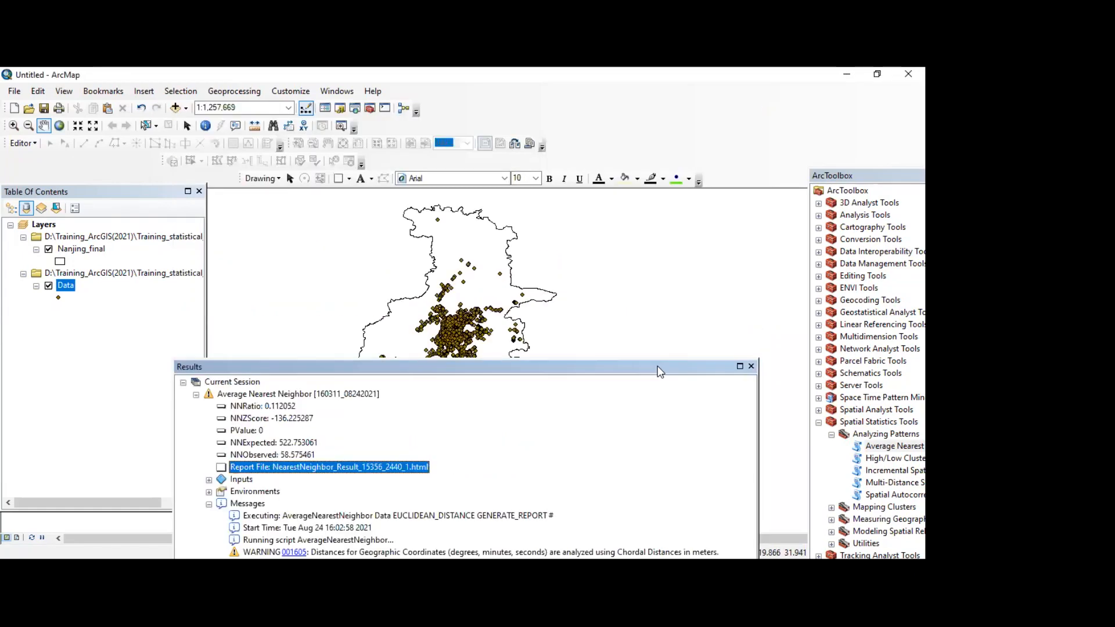
{"action": "left_click", "coordinate": [752, 366]}
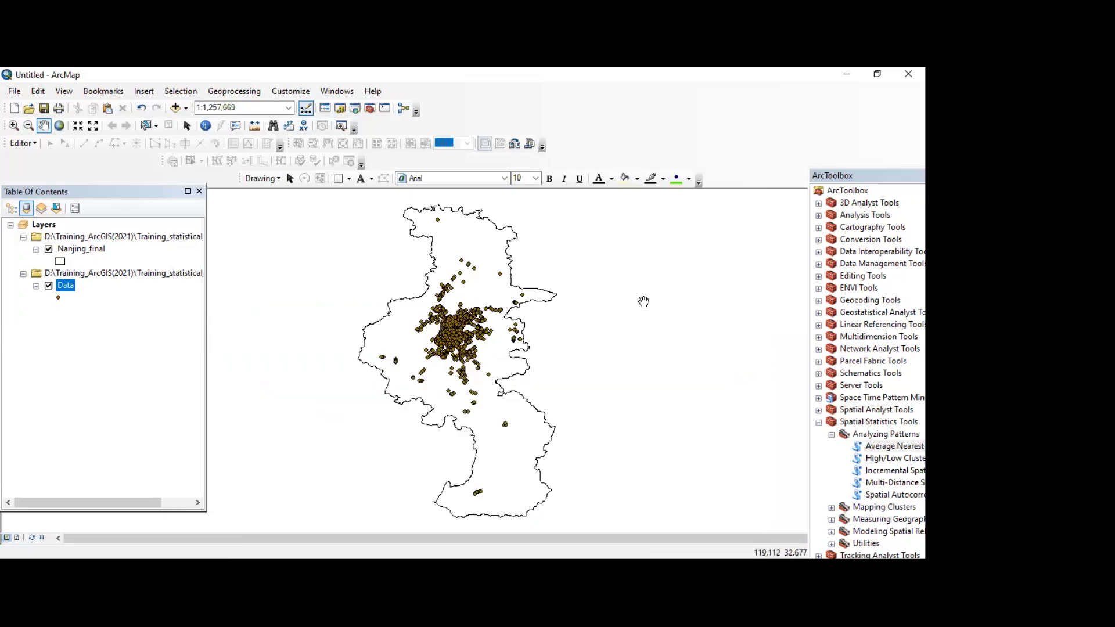
{"action": "left_click_drag", "start_coordinate": [643, 301], "coordinate": [545, 363]}
{"action": "left_click_drag", "start_coordinate": [637, 466], "coordinate": [593, 378]}
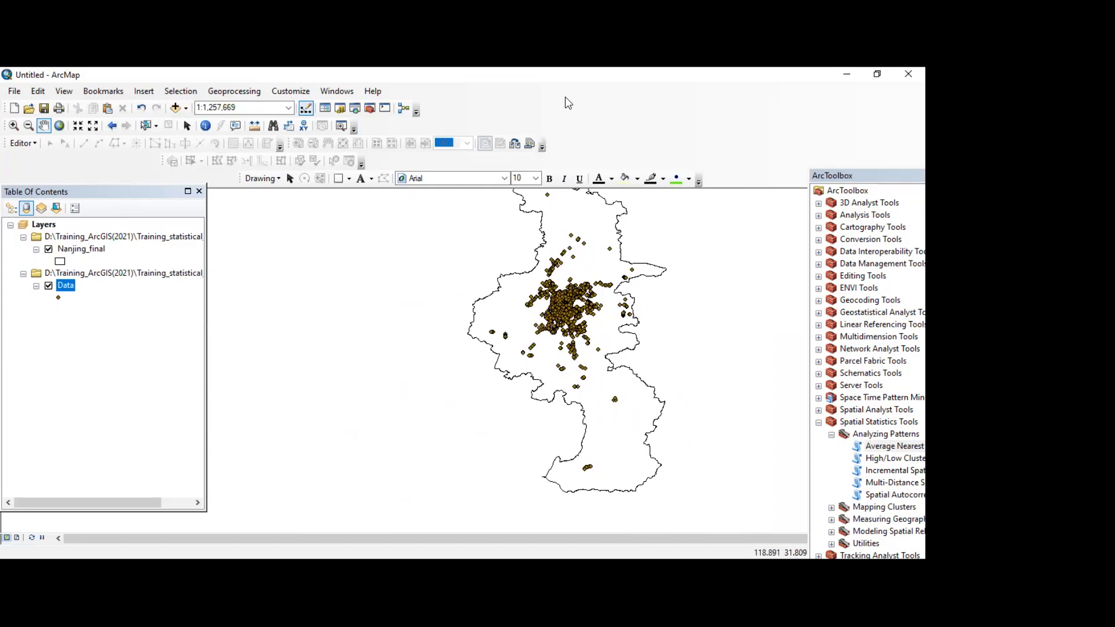
{"action": "left_click_drag", "start_coordinate": [626, 353], "coordinate": [603, 354]}
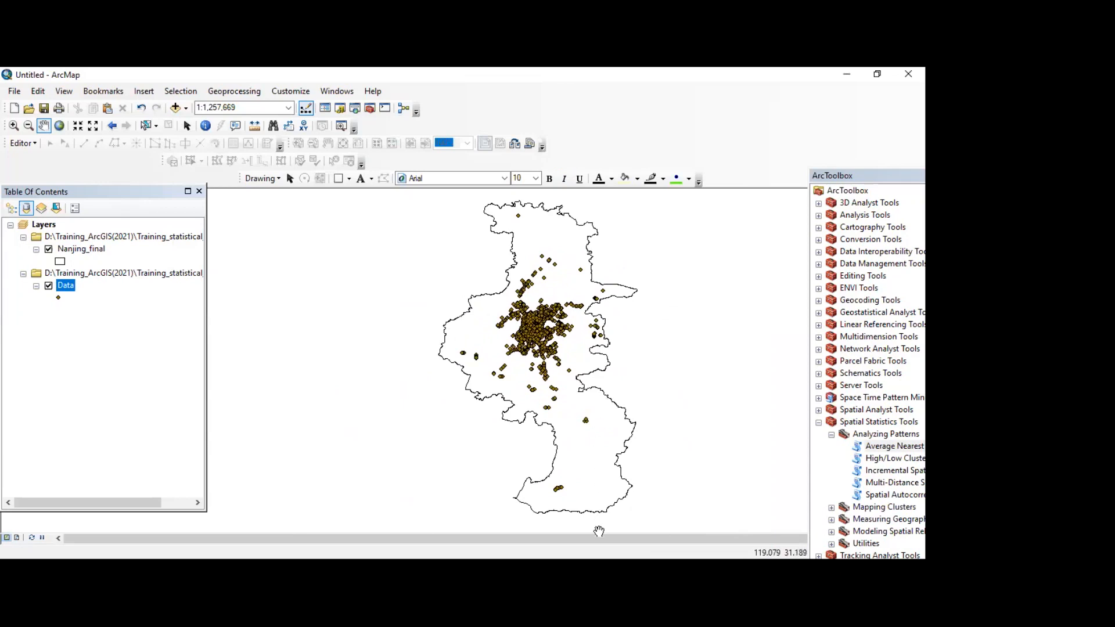
{"action": "left_click_drag", "start_coordinate": [639, 439], "coordinate": [445, 387]}
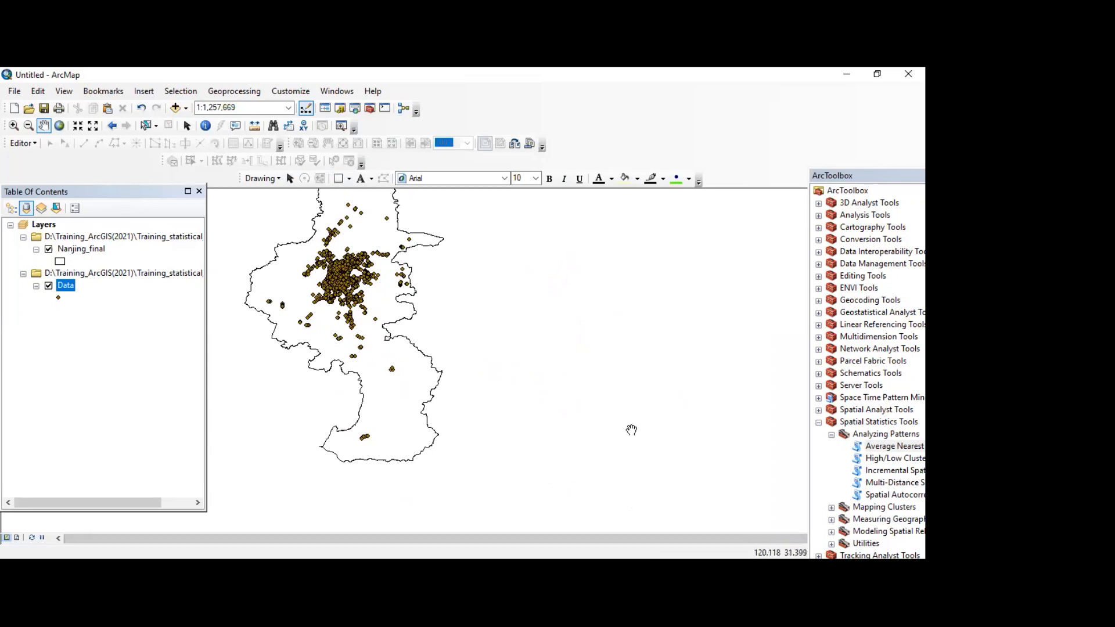
{"action": "left_click", "coordinate": [625, 471]}
{"action": "left_click_drag", "start_coordinate": [254, 297], "coordinate": [631, 409]}
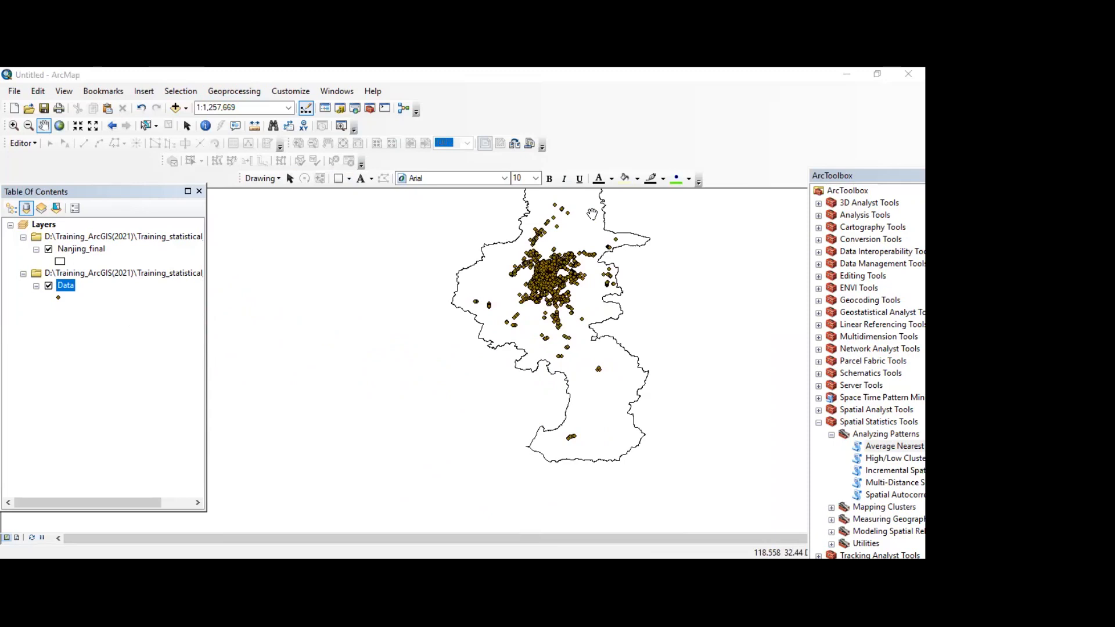
Step: Reopen the geoprocessing results and position them so the full Average Nearest Neighbor summary can be read
{"action": "left_click", "coordinate": [234, 91]}
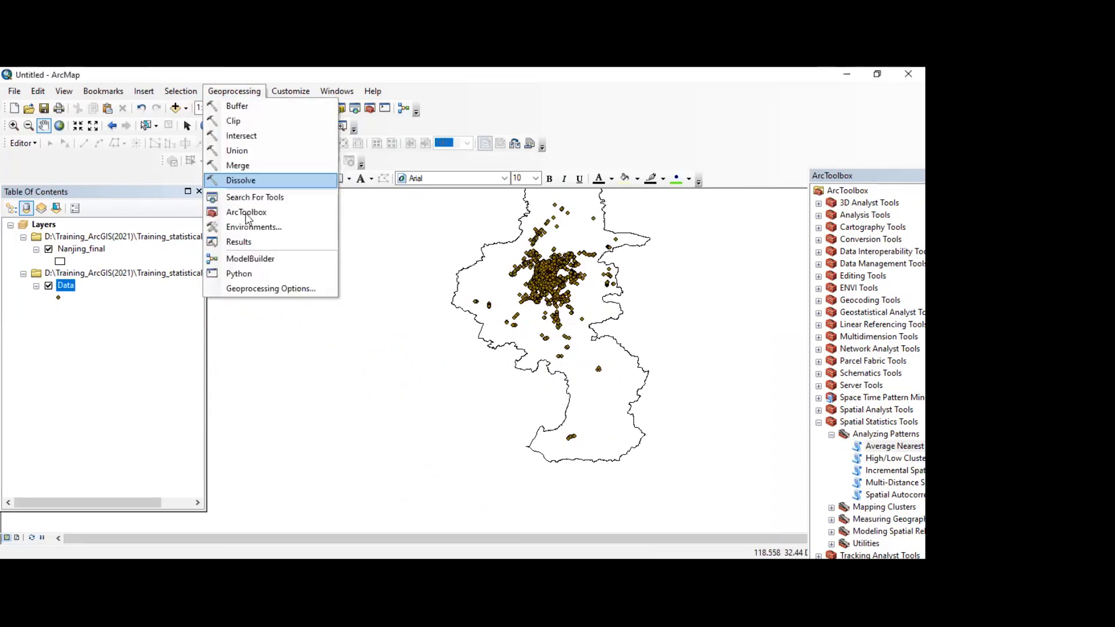
{"action": "left_click", "coordinate": [242, 243]}
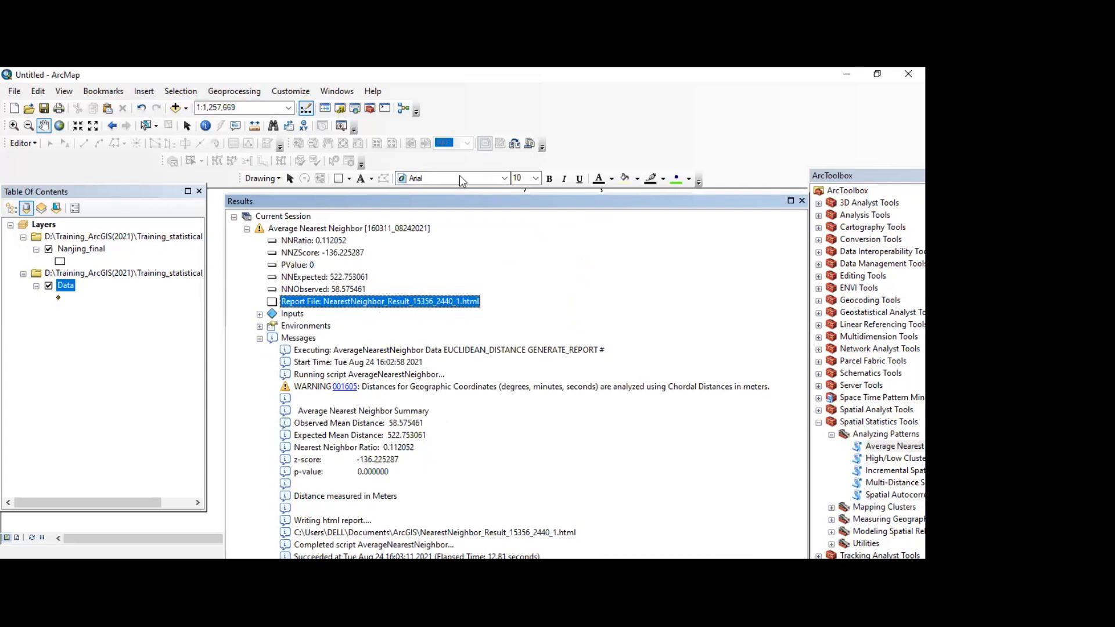
{"action": "left_click_drag", "start_coordinate": [448, 202], "coordinate": [456, 158]}
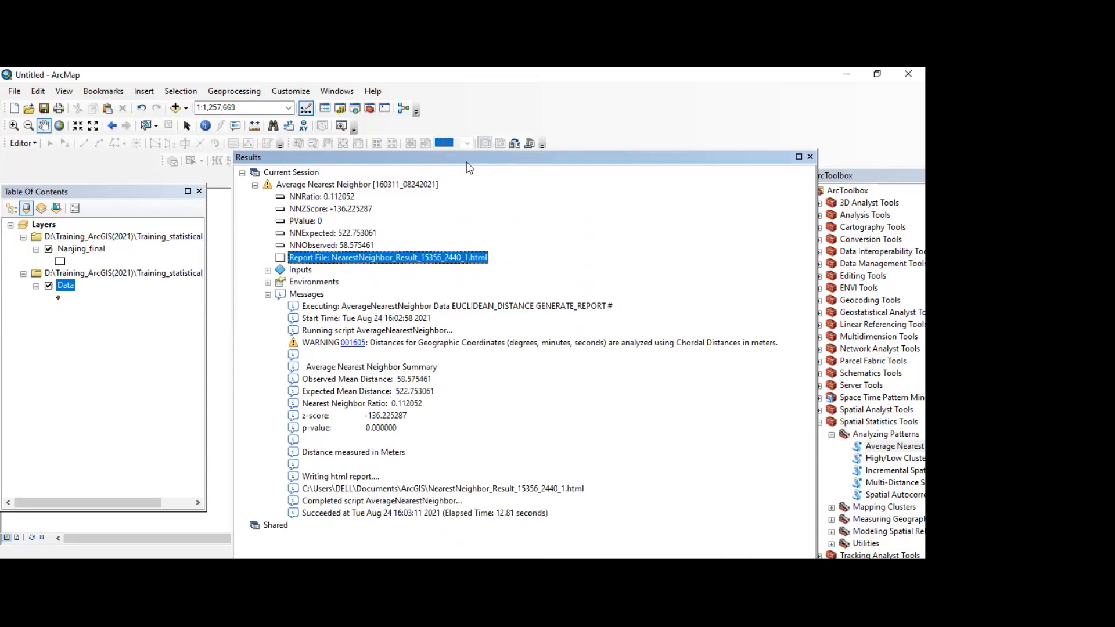
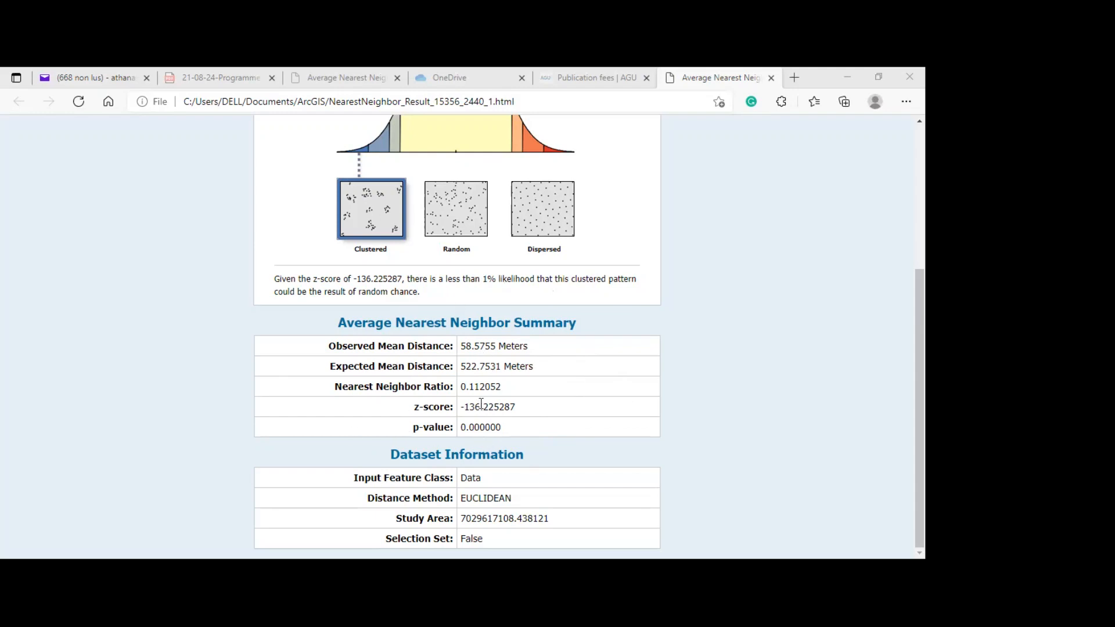
Step: Review the Average Nearest Neighbor report, close the geoprocessing results and reposition the Nanjing_final map within the view
{"action": "scroll", "coordinate": [470, 339], "scroll_direction": "up", "scroll_amount": 4}
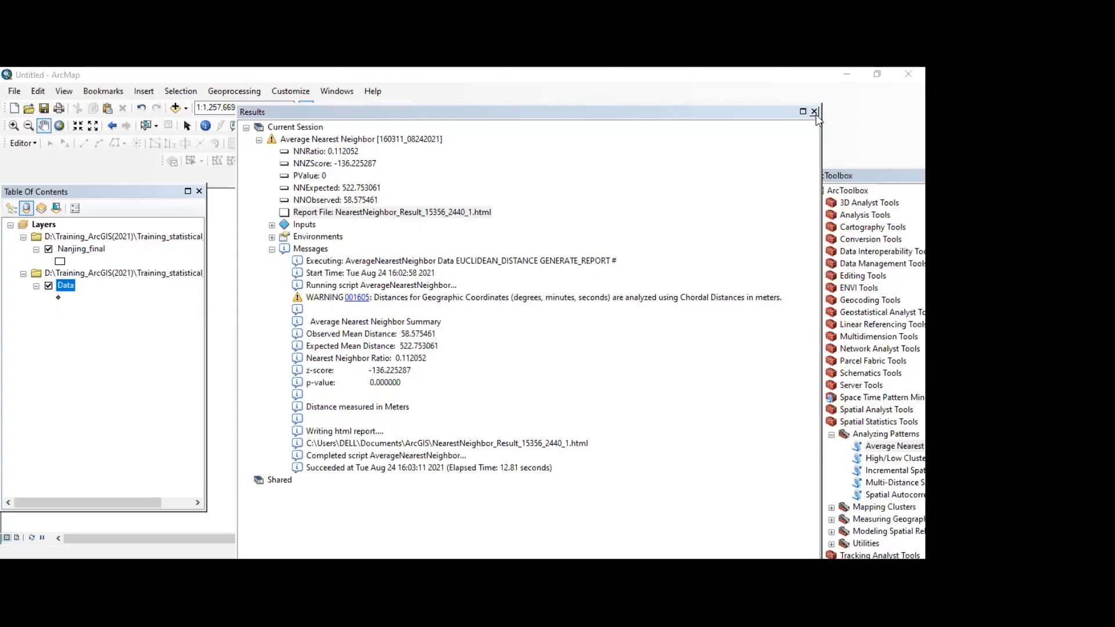
{"action": "left_click", "coordinate": [813, 111]}
{"action": "left_click_drag", "start_coordinate": [450, 317], "coordinate": [249, 374]}
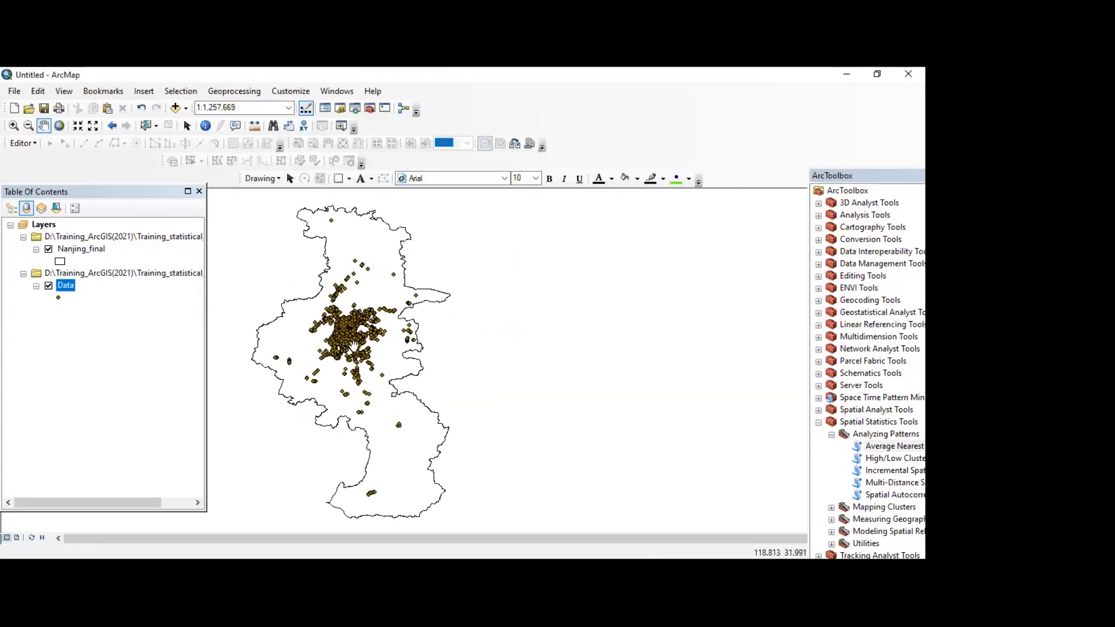
{"action": "left_click_drag", "start_coordinate": [393, 316], "coordinate": [450, 294]}
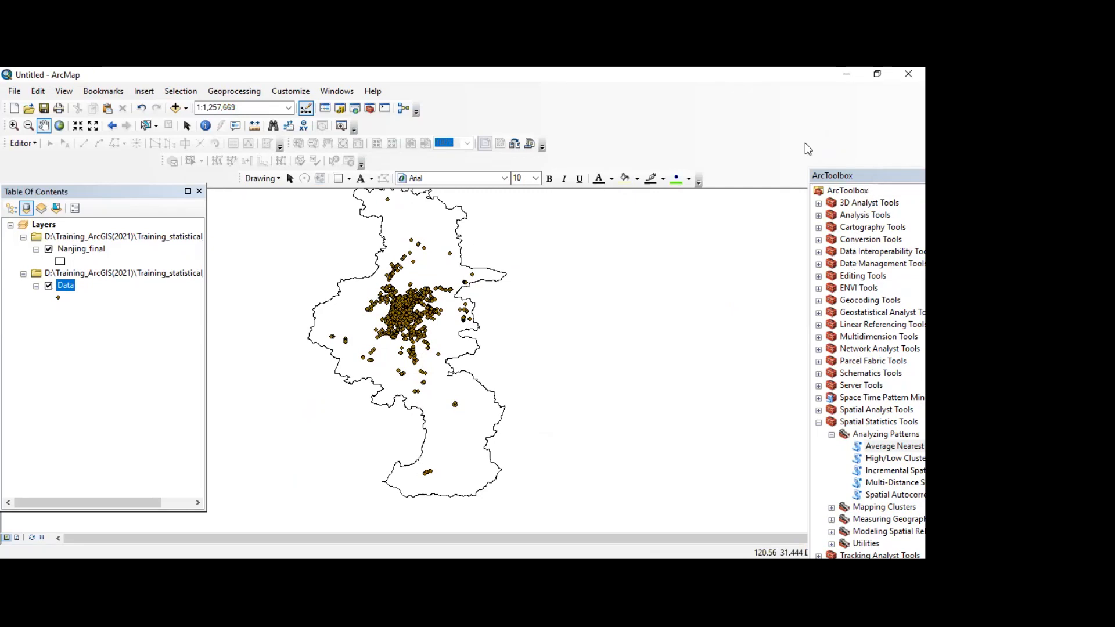
Step: Run High/Low Clustering (Getis-Ord General G) on the Data layer with Field3 as the input field and report generation enabled
{"action": "left_click", "coordinate": [836, 416]}
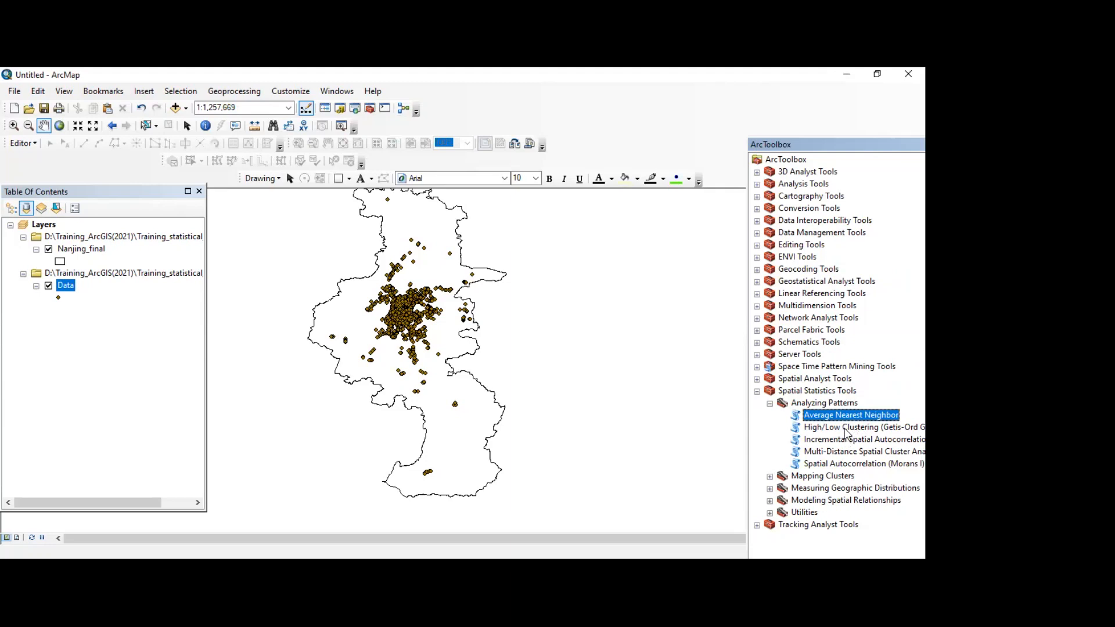
{"action": "left_click", "coordinate": [846, 430]}
{"action": "double_click", "coordinate": [846, 432]}
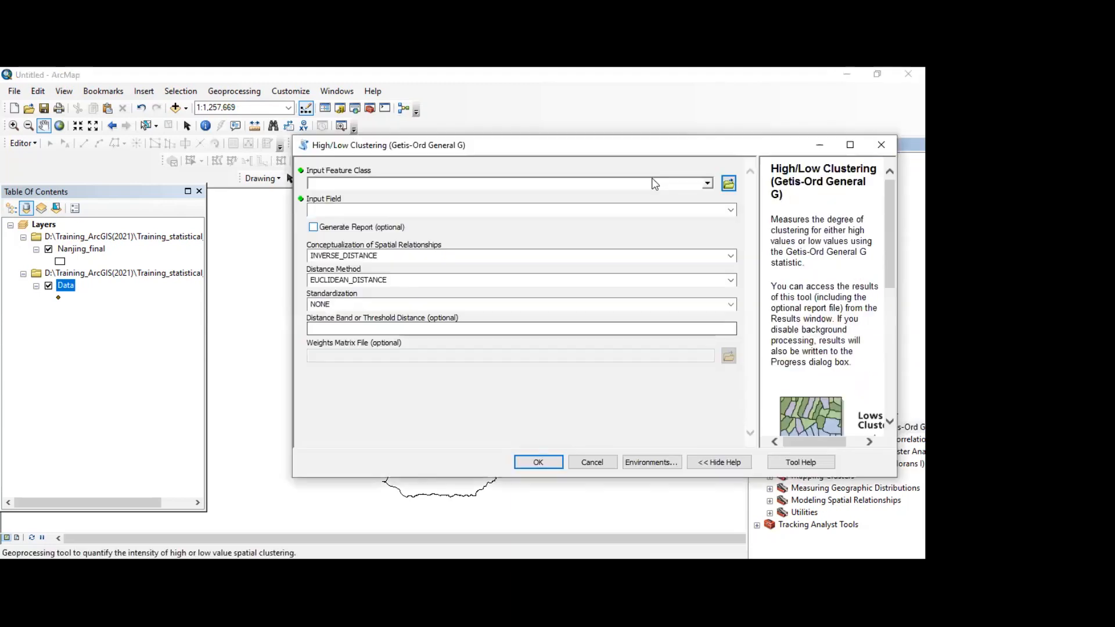
{"action": "left_click", "coordinate": [707, 184]}
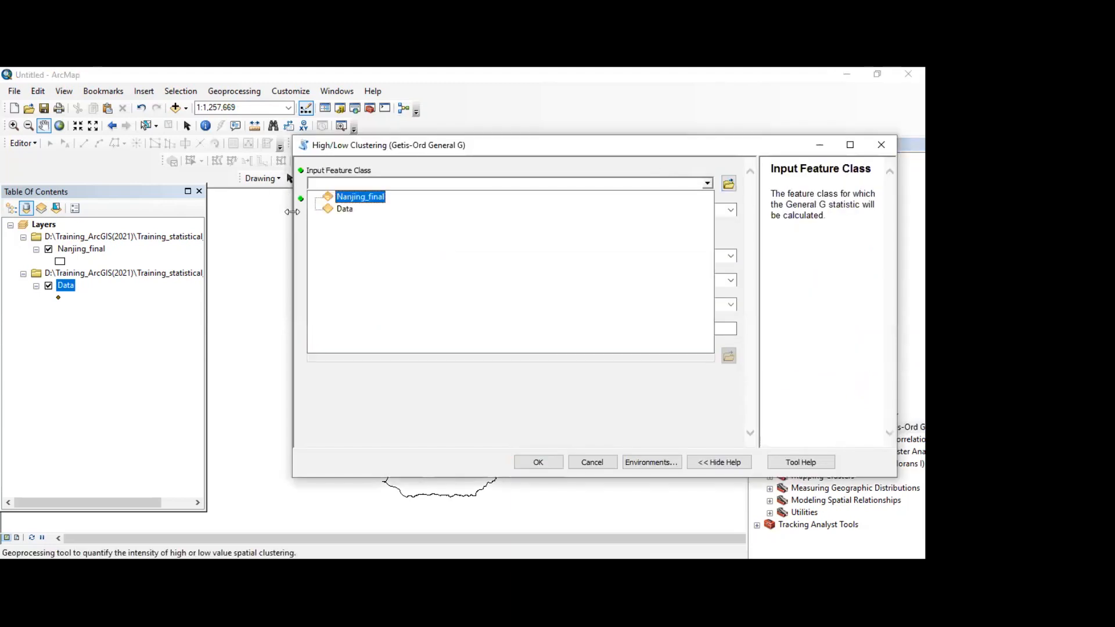
{"action": "left_click", "coordinate": [347, 210]}
{"action": "left_click", "coordinate": [662, 211]}
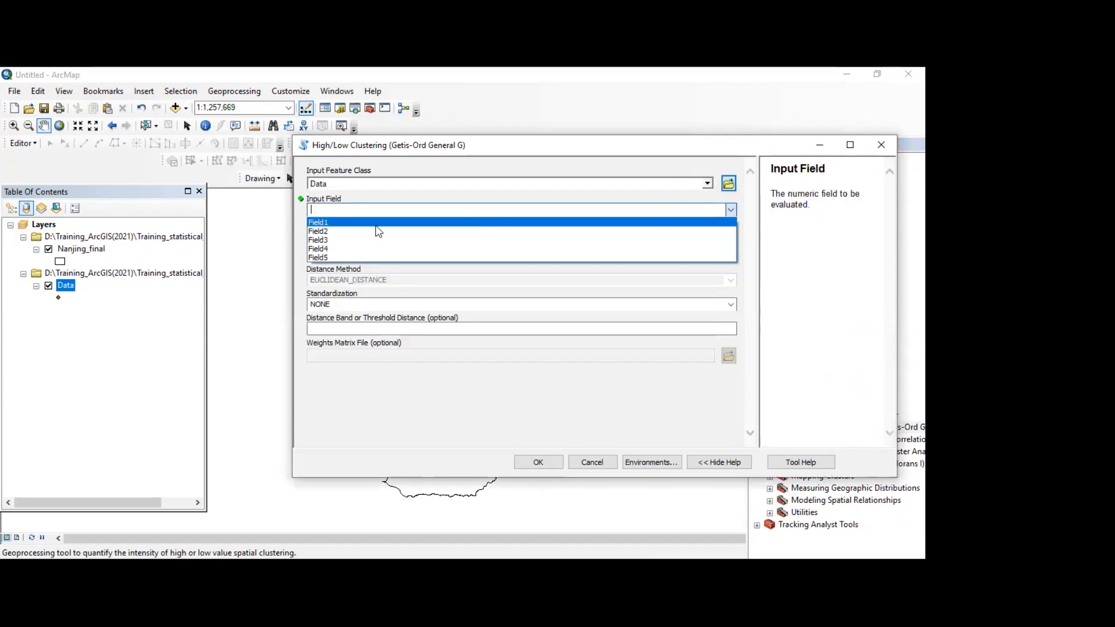
{"action": "left_click", "coordinate": [321, 239]}
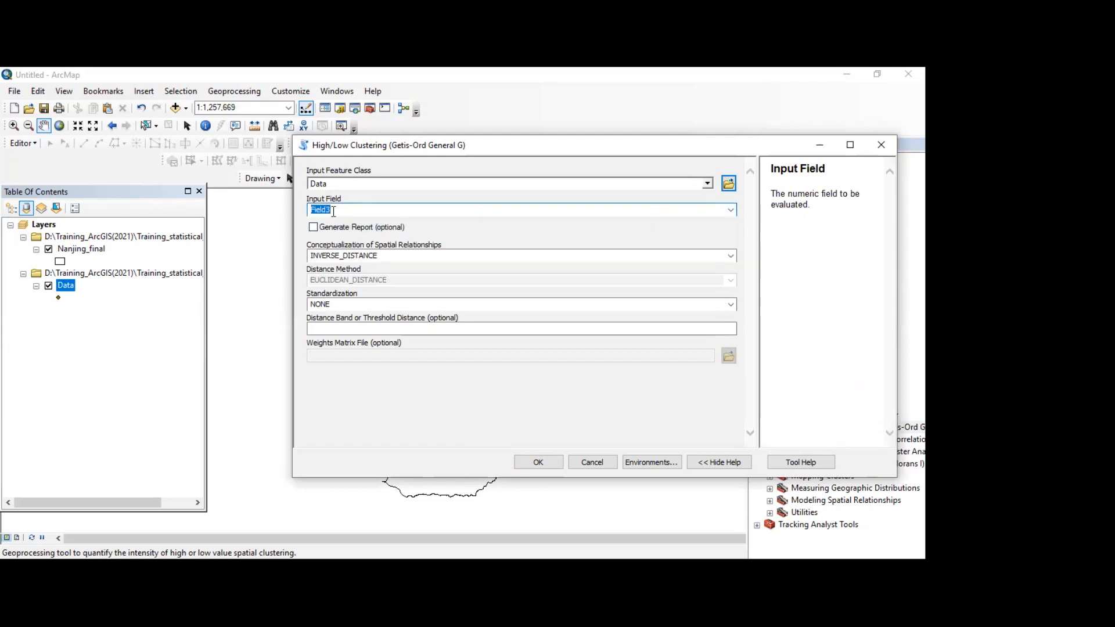
{"action": "left_click", "coordinate": [314, 227]}
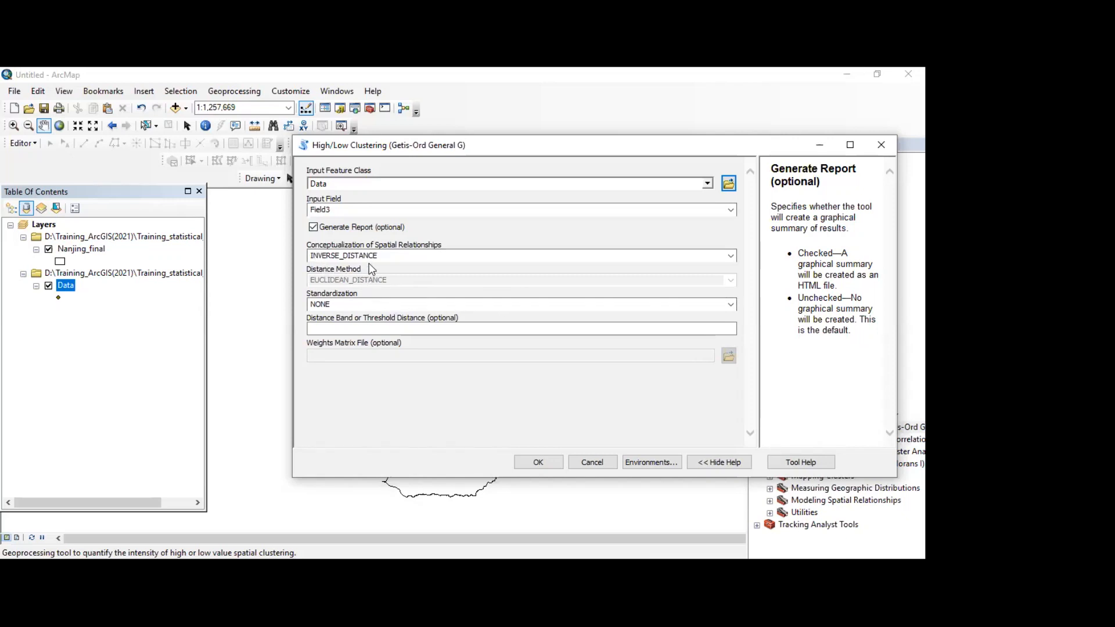
{"action": "left_click", "coordinate": [538, 462]}
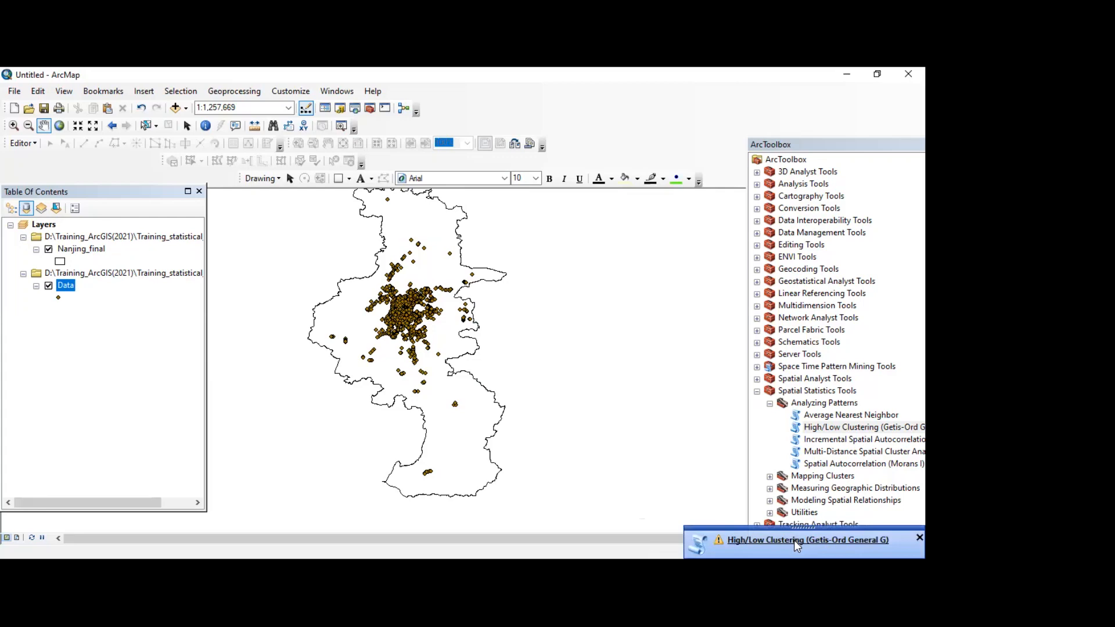
Step: Review the High/Low Clustering results and its generated HTML report, and close the geoprocessing results
{"action": "left_click", "coordinate": [793, 540]}
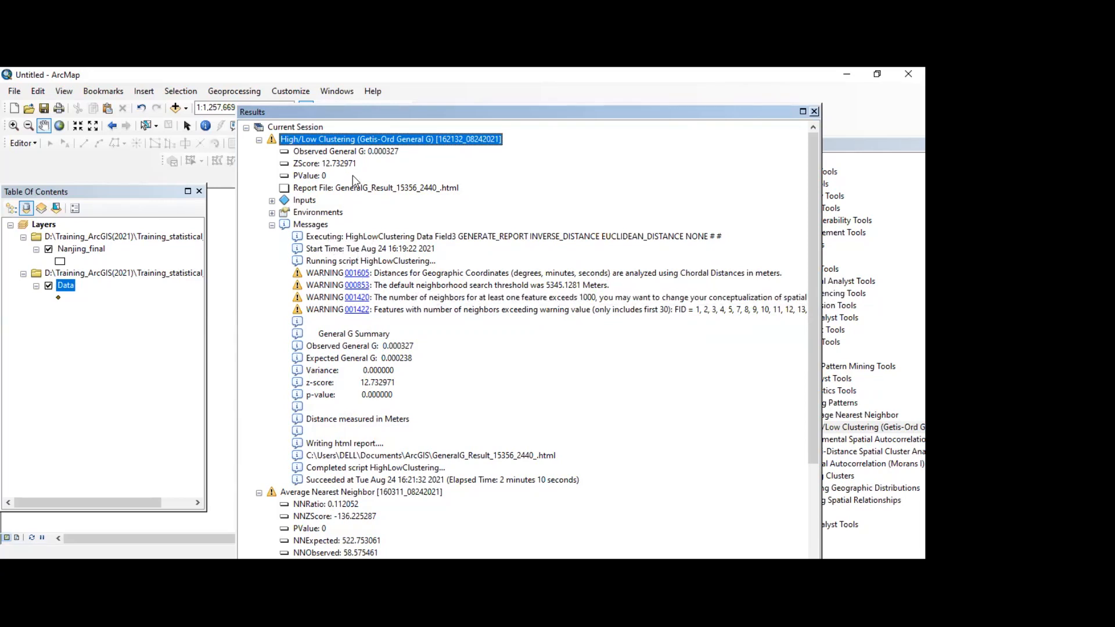
{"action": "left_click", "coordinate": [354, 191]}
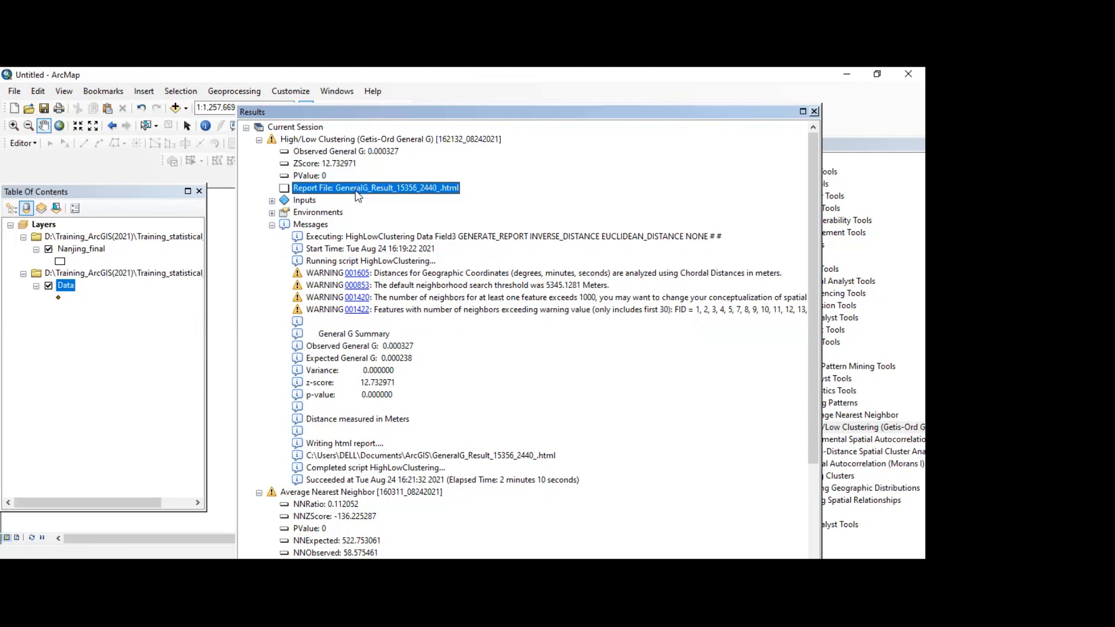
{"action": "double_click", "coordinate": [357, 191]}
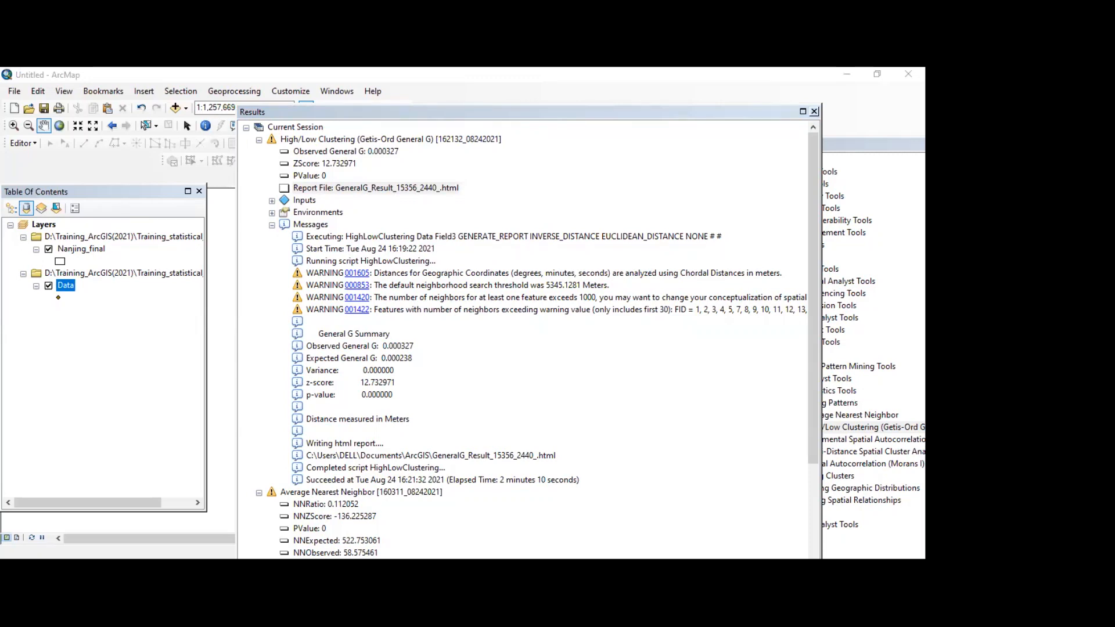
{"action": "left_click", "coordinate": [815, 112]}
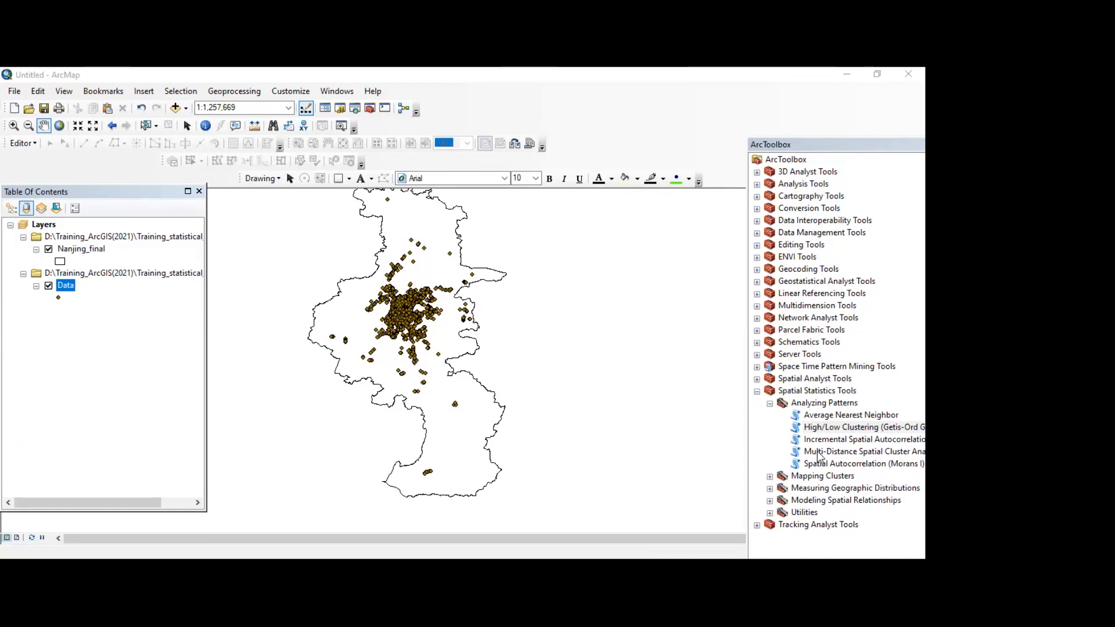
{"action": "left_click", "coordinate": [832, 463]}
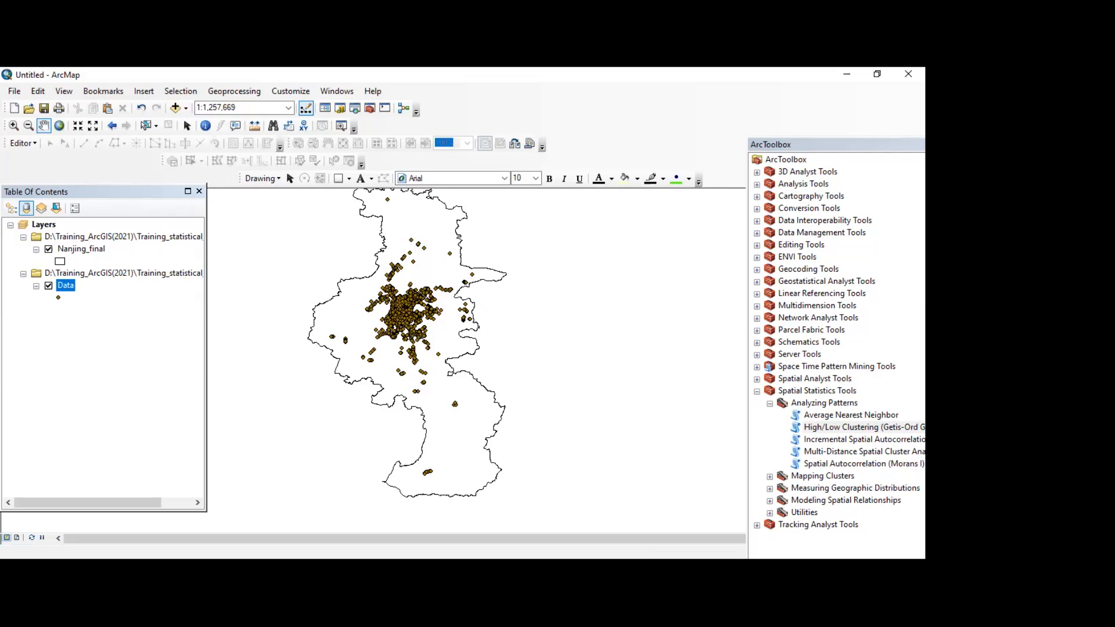
{"action": "double_click", "coordinate": [833, 465]}
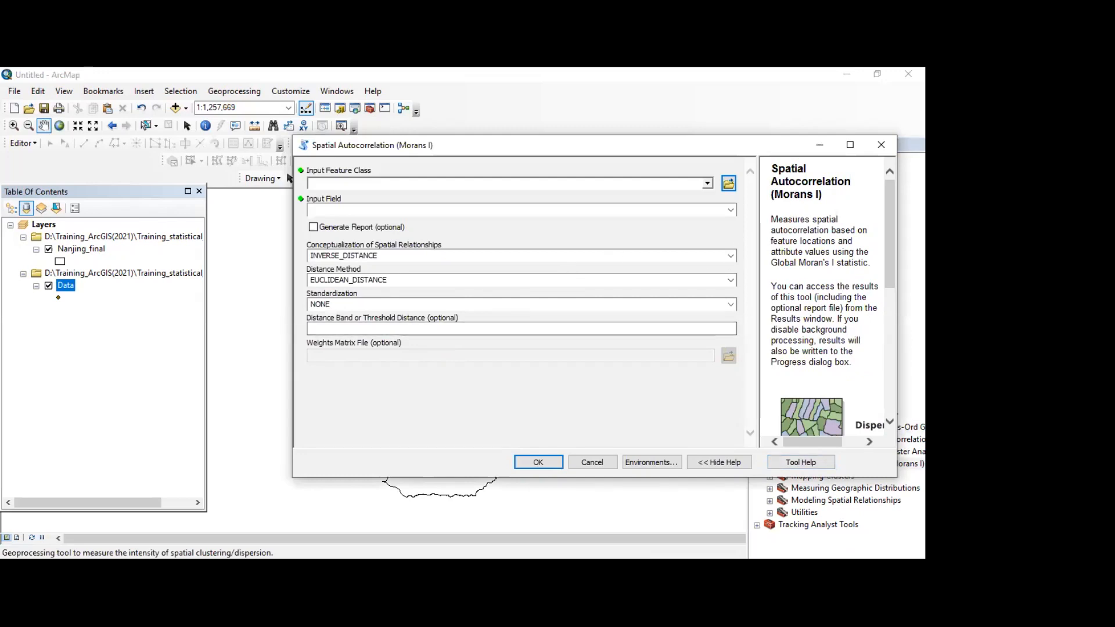
{"action": "left_click", "coordinate": [729, 183]}
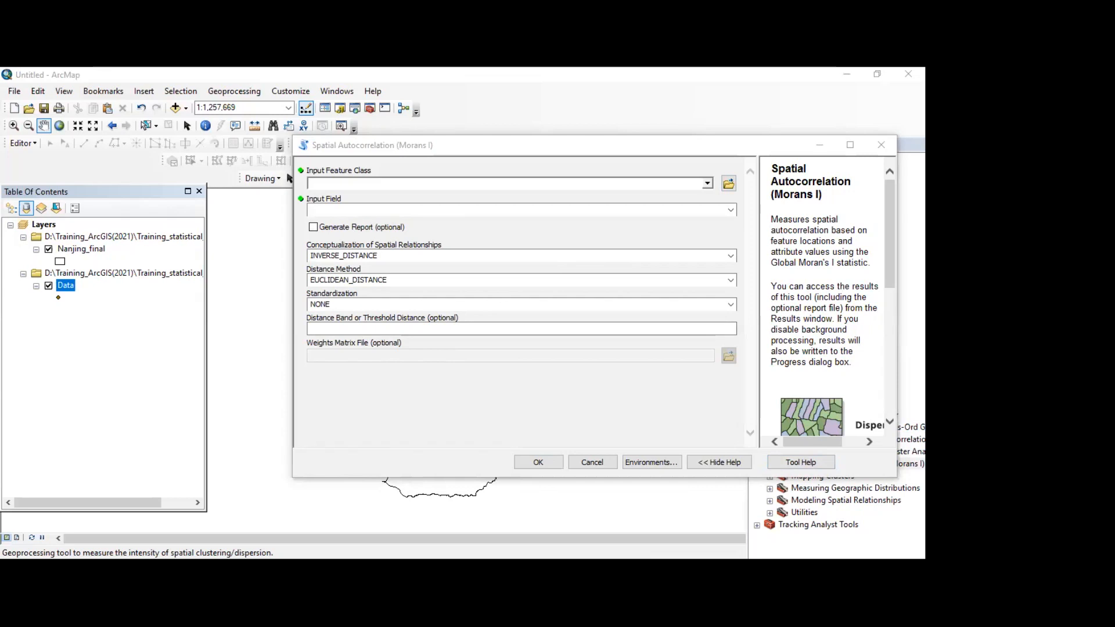
{"action": "left_click", "coordinate": [548, 415]}
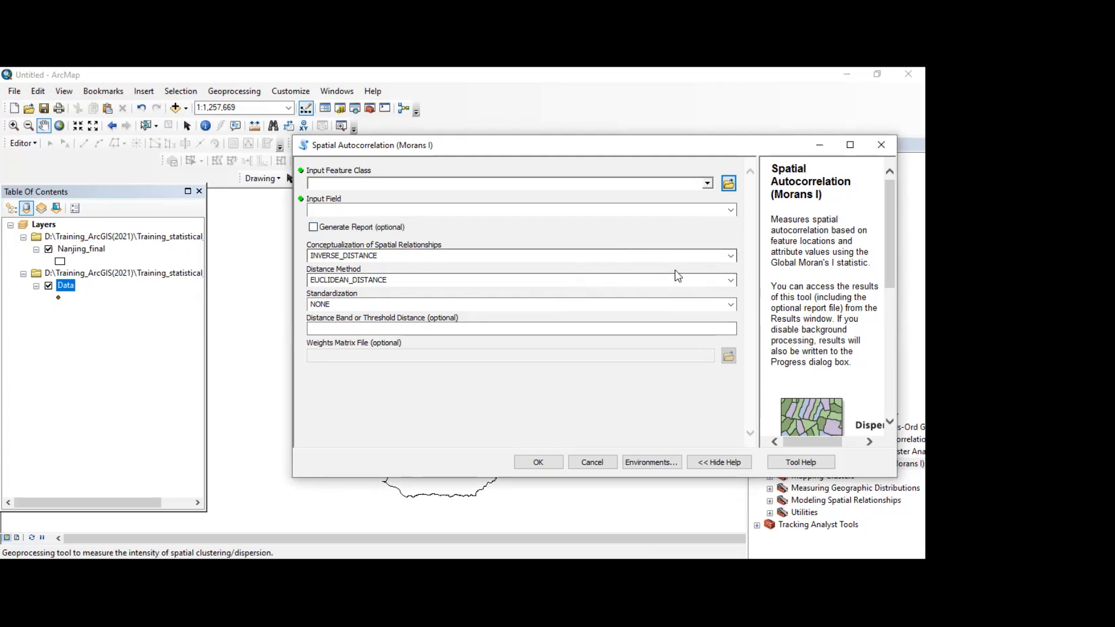
{"action": "left_click", "coordinate": [819, 145]}
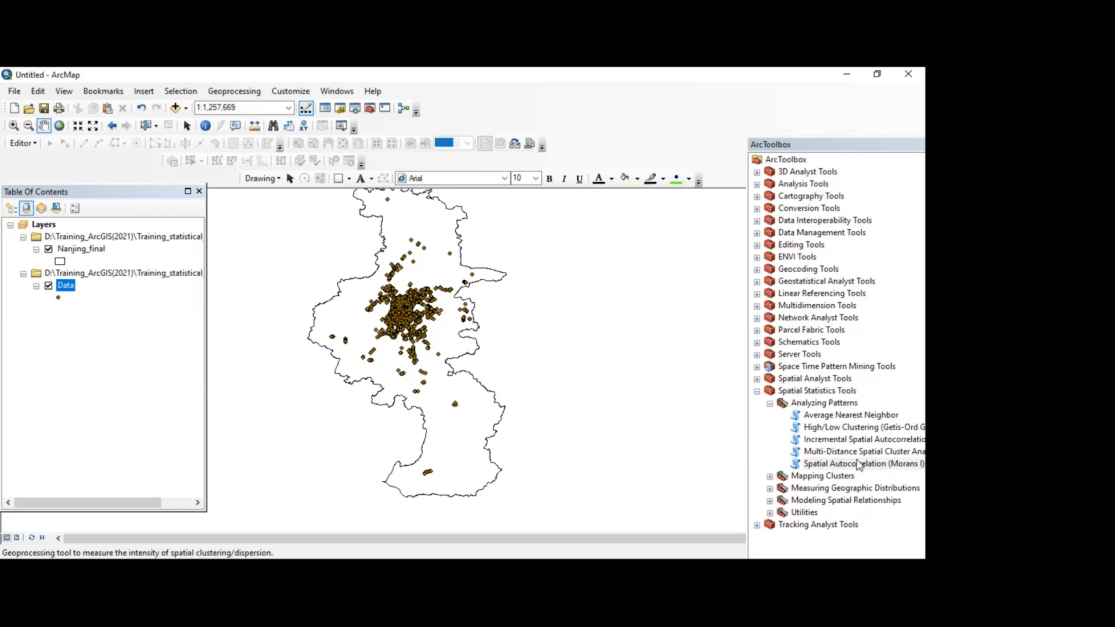
Step: Open the Spatial Autocorrelation (Morans I) tool and examine its help illustration of dispersed to clustered patterns
{"action": "double_click", "coordinate": [820, 460]}
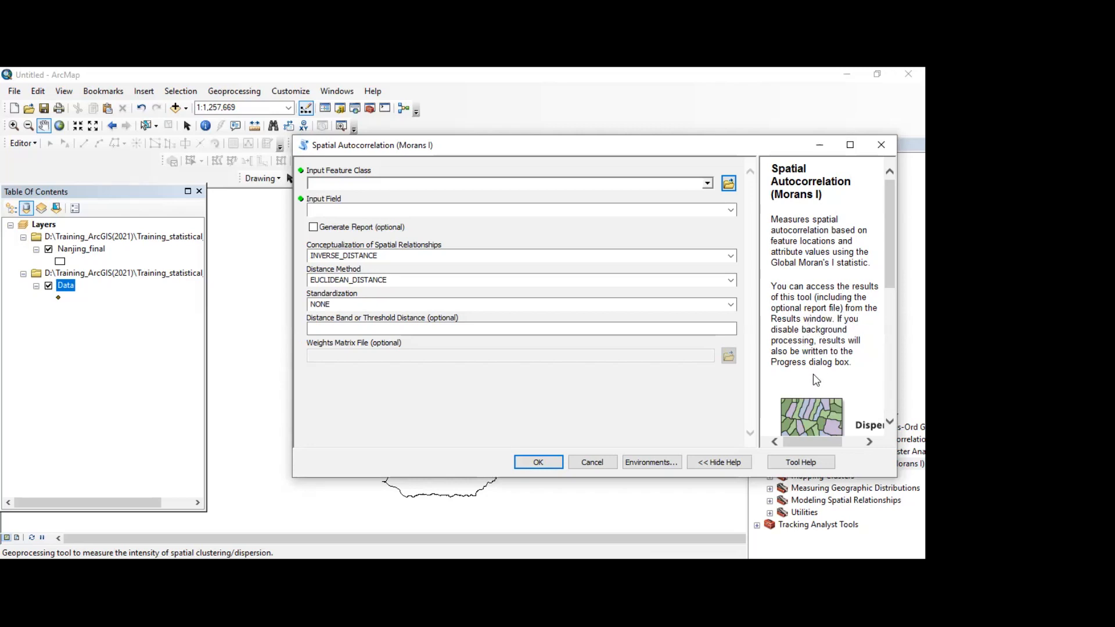
{"action": "scroll", "coordinate": [818, 388], "scroll_direction": "down", "scroll_amount": 5}
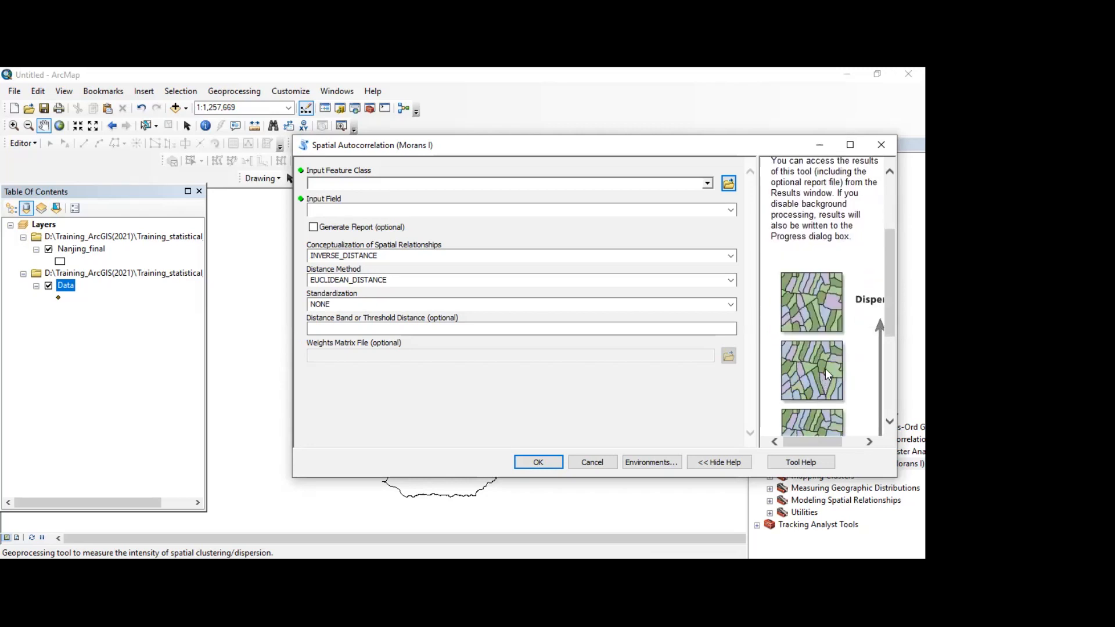
{"action": "scroll", "coordinate": [825, 371], "scroll_direction": "down", "scroll_amount": 3}
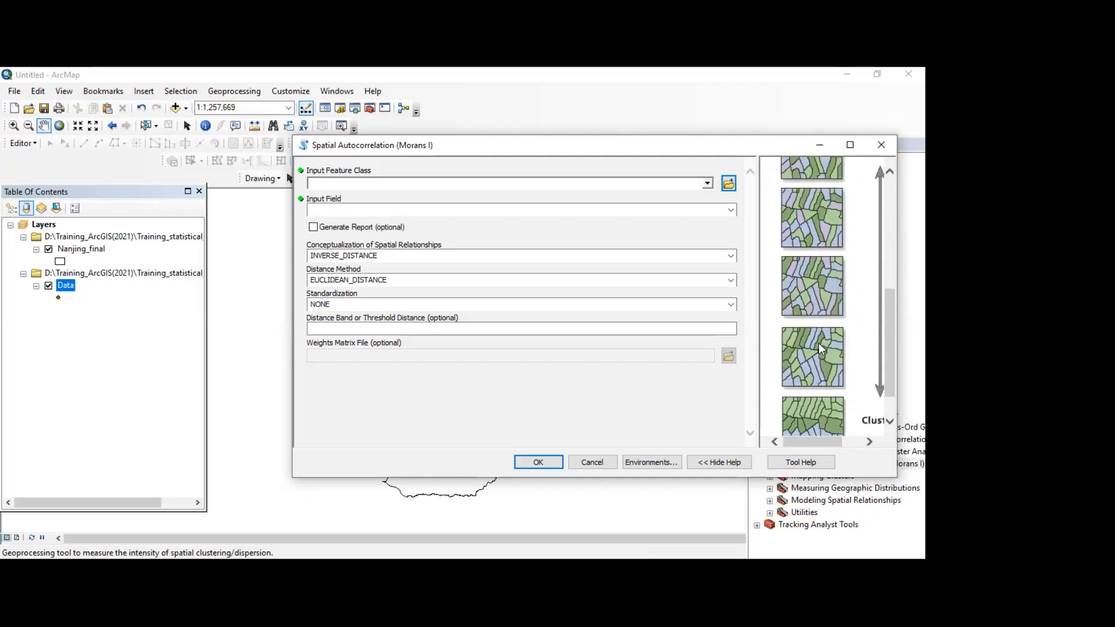
{"action": "scroll", "coordinate": [819, 344], "scroll_direction": "up", "scroll_amount": 5}
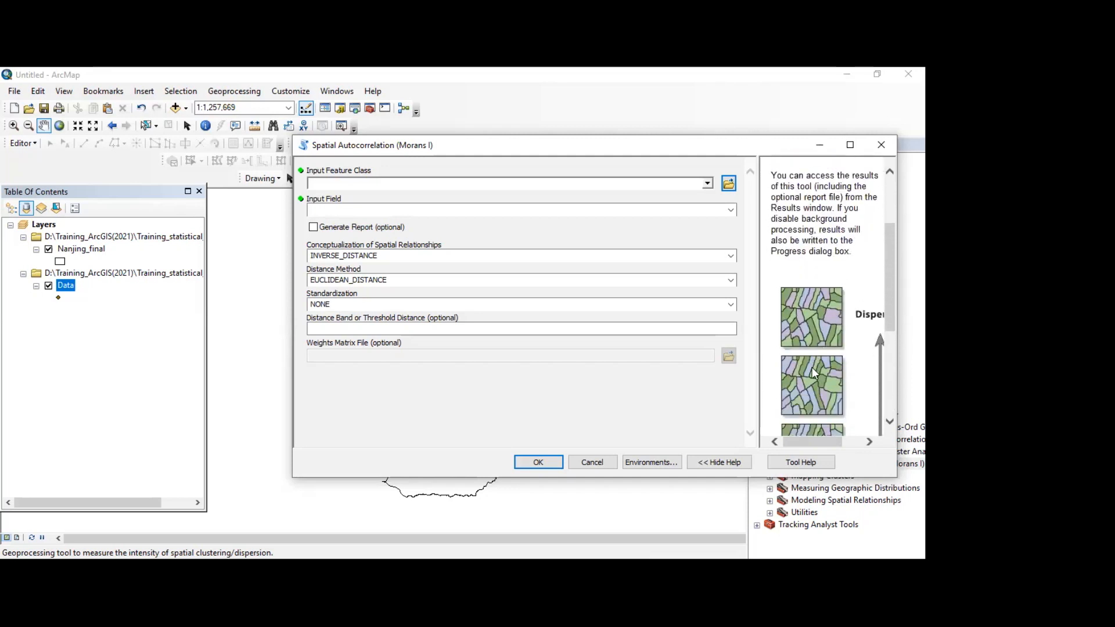
{"action": "left_click", "coordinate": [845, 441]}
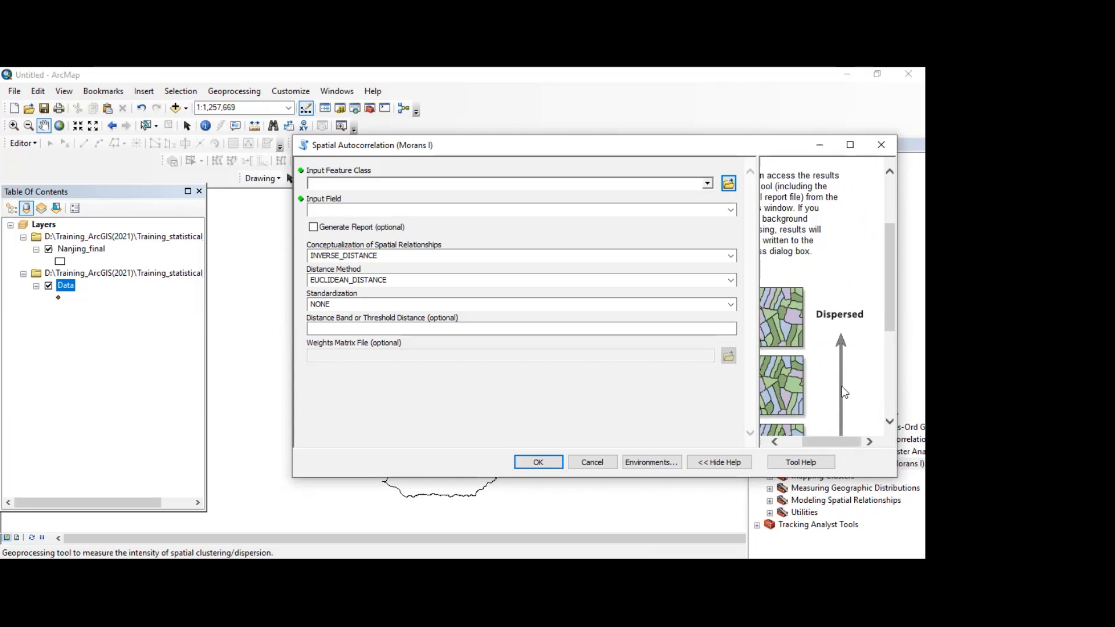
{"action": "scroll", "coordinate": [800, 326], "scroll_direction": "down", "scroll_amount": 3}
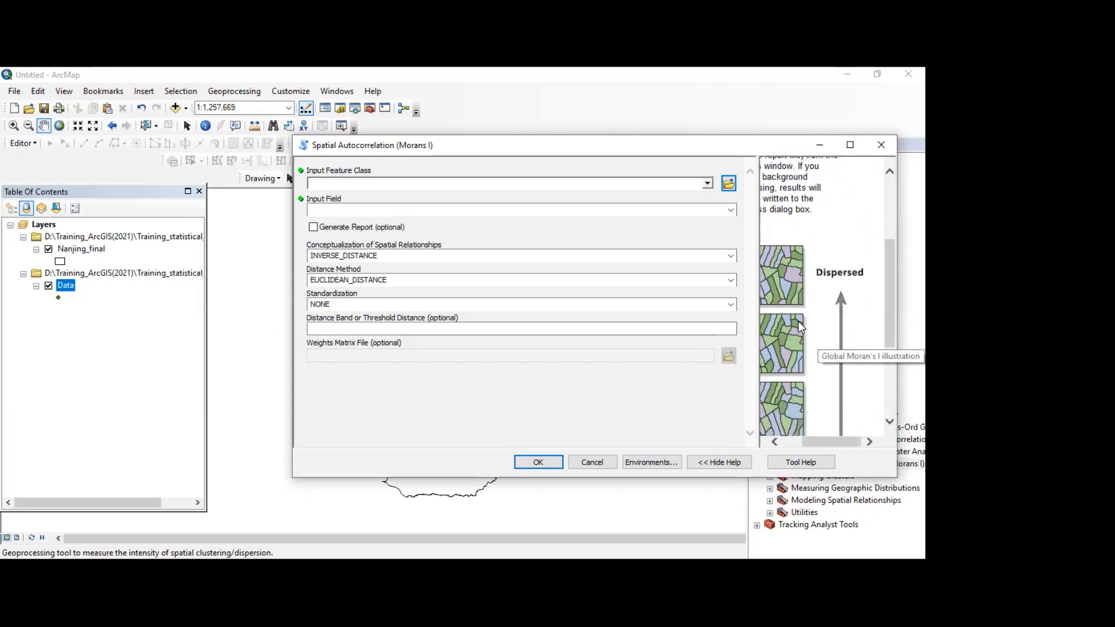
{"action": "scroll", "coordinate": [799, 333], "scroll_direction": "down", "scroll_amount": 2}
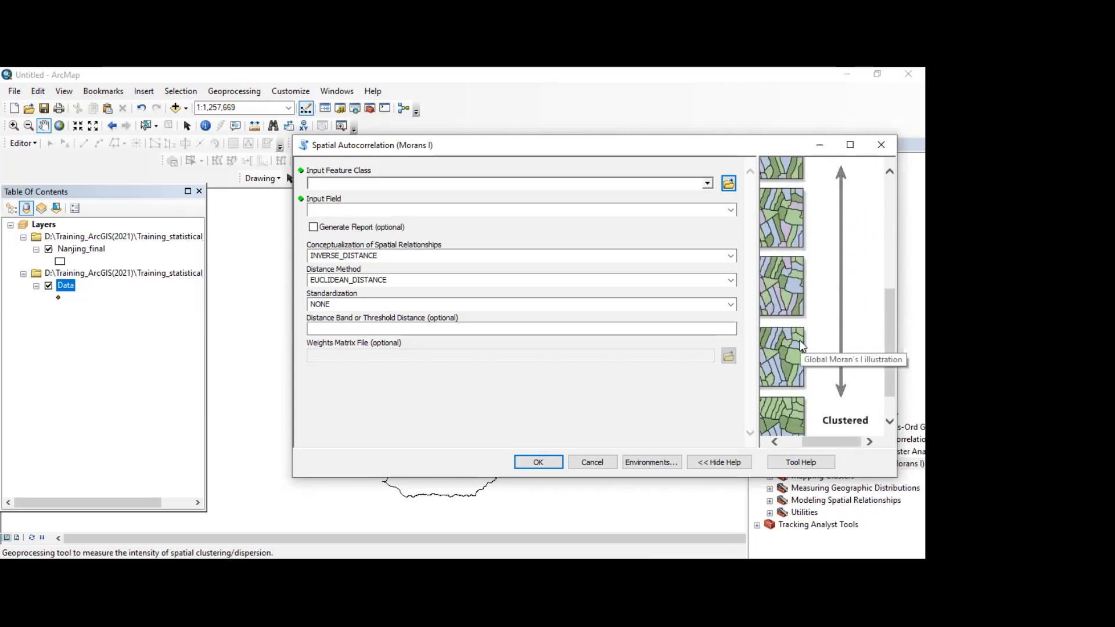
{"action": "scroll", "coordinate": [801, 349], "scroll_direction": "down", "scroll_amount": 1}
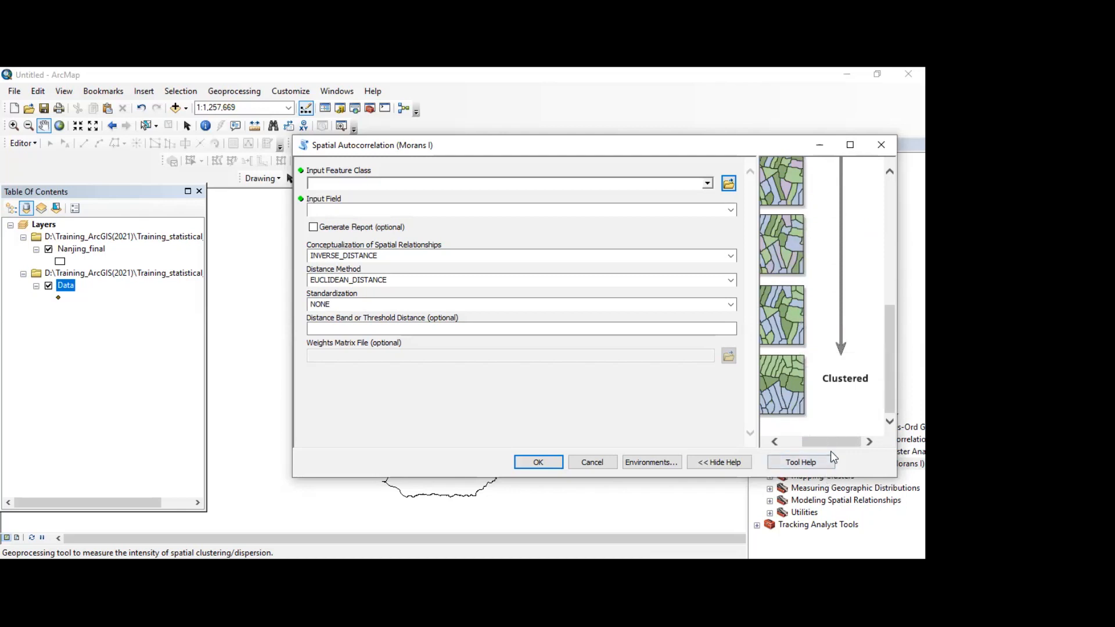
{"action": "left_click", "coordinate": [796, 440]}
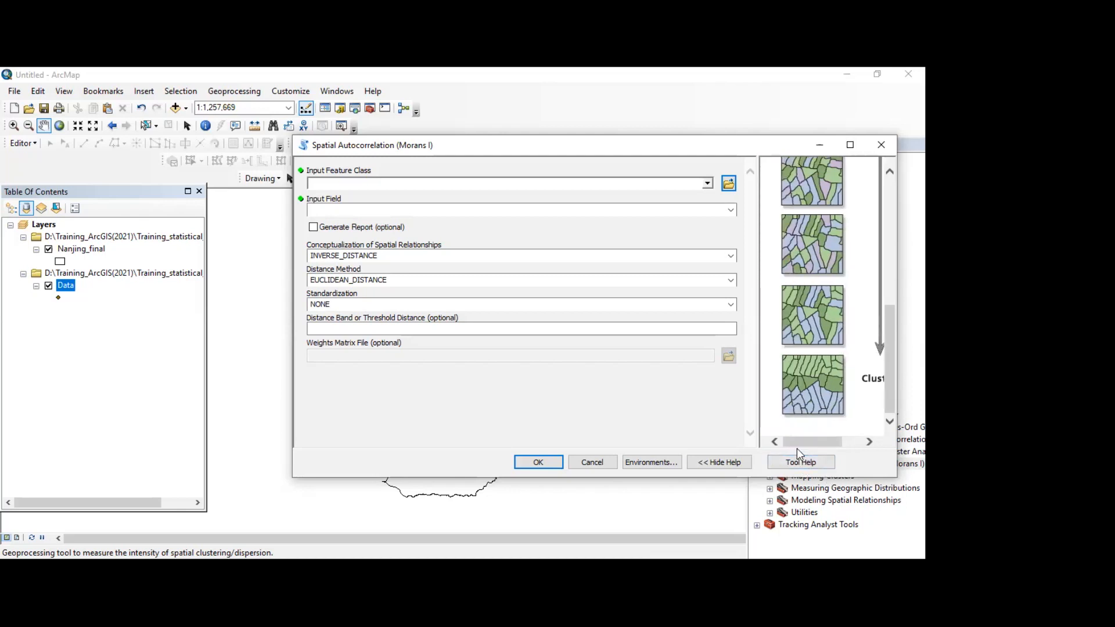
Step: Set the Spatial Autocorrelation input feature class to Data and the input field to Field3, and enable report generation
{"action": "left_click", "coordinate": [460, 183]}
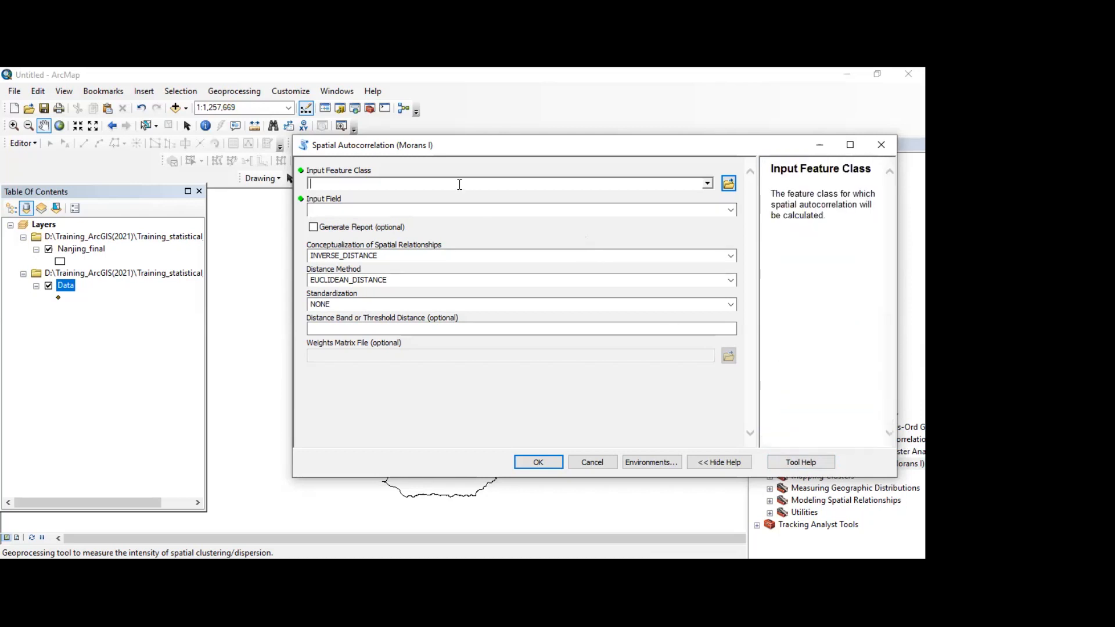
{"action": "left_click", "coordinate": [708, 185]}
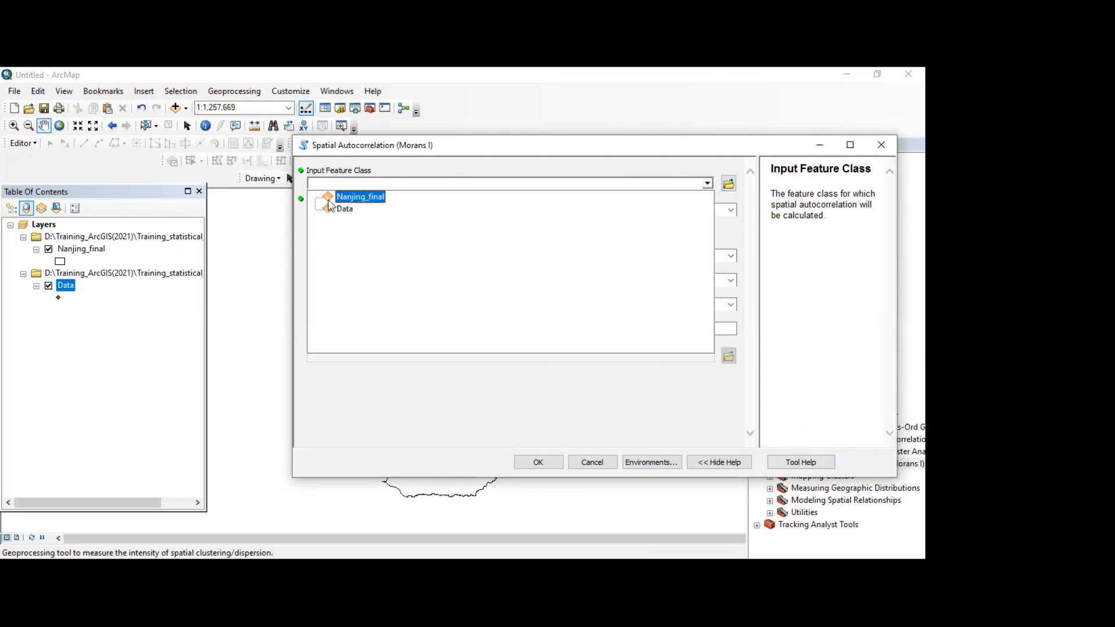
{"action": "left_click", "coordinate": [336, 209]}
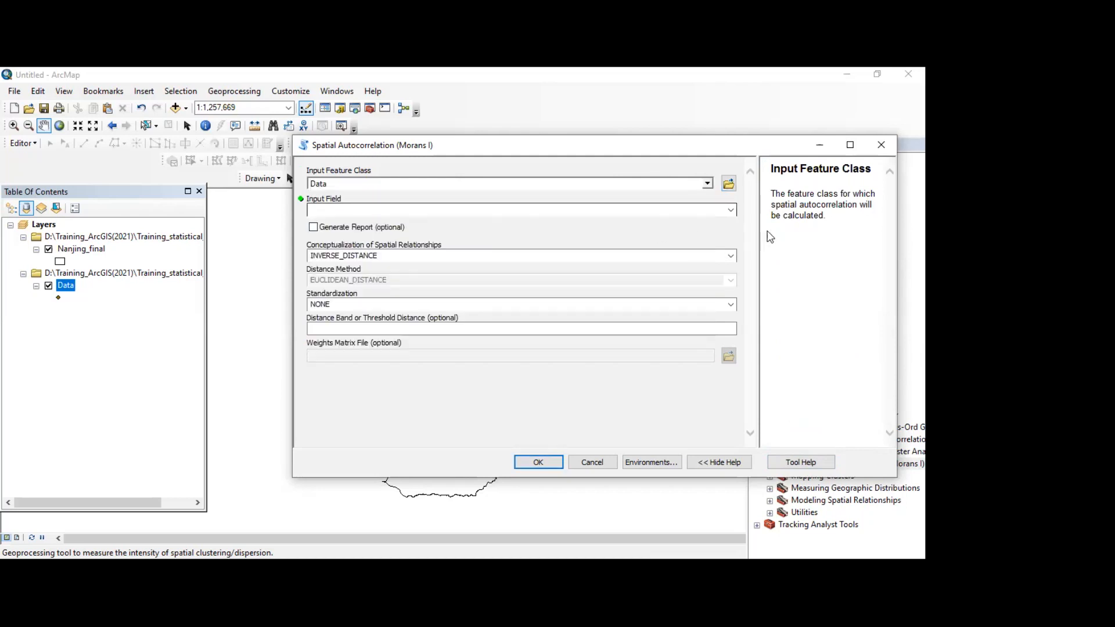
{"action": "left_click", "coordinate": [730, 210]}
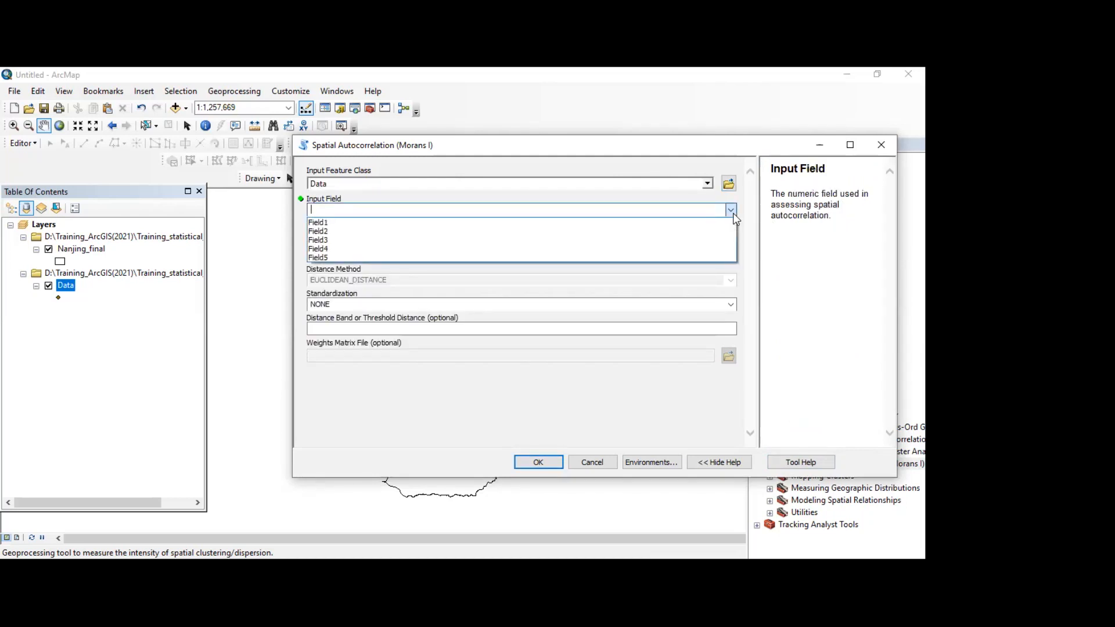
{"action": "left_click", "coordinate": [325, 240]}
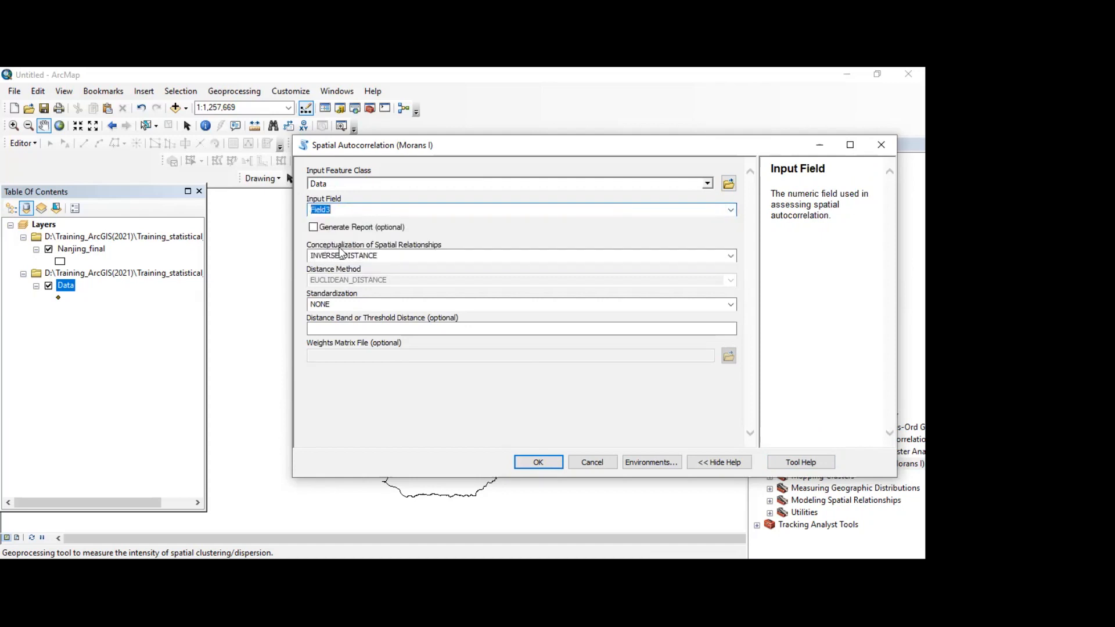
{"action": "left_click", "coordinate": [314, 228]}
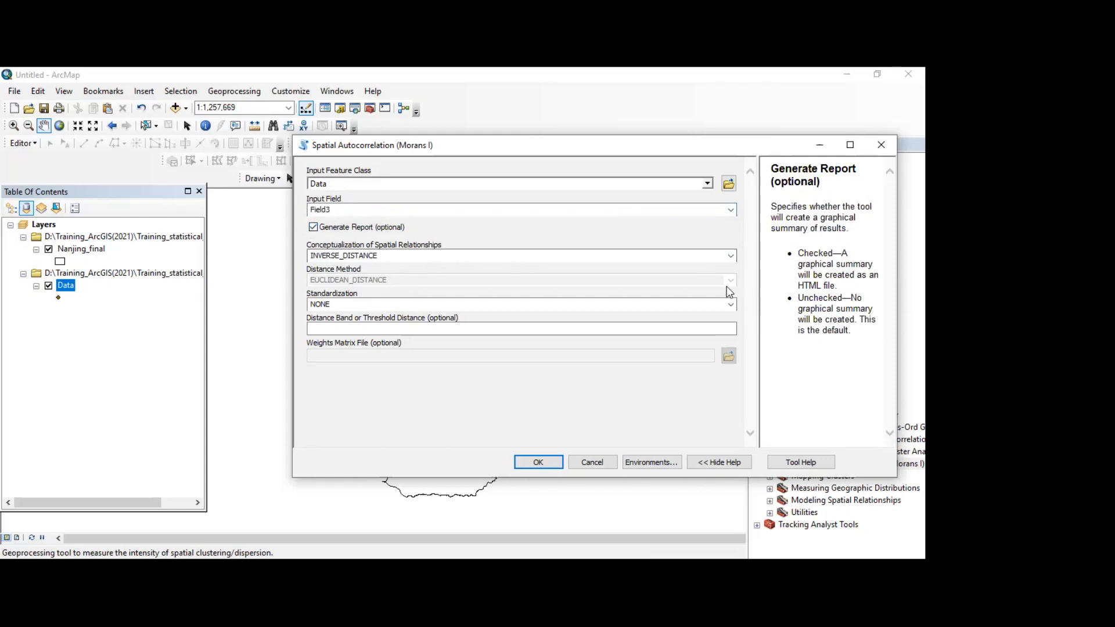
Step: Run Spatial Autocorrelation with INVERSE_DISTANCE, EUCLIDEAN_DISTANCE and standardization NONE, leaving the distance band empty
{"action": "left_click", "coordinate": [730, 255]}
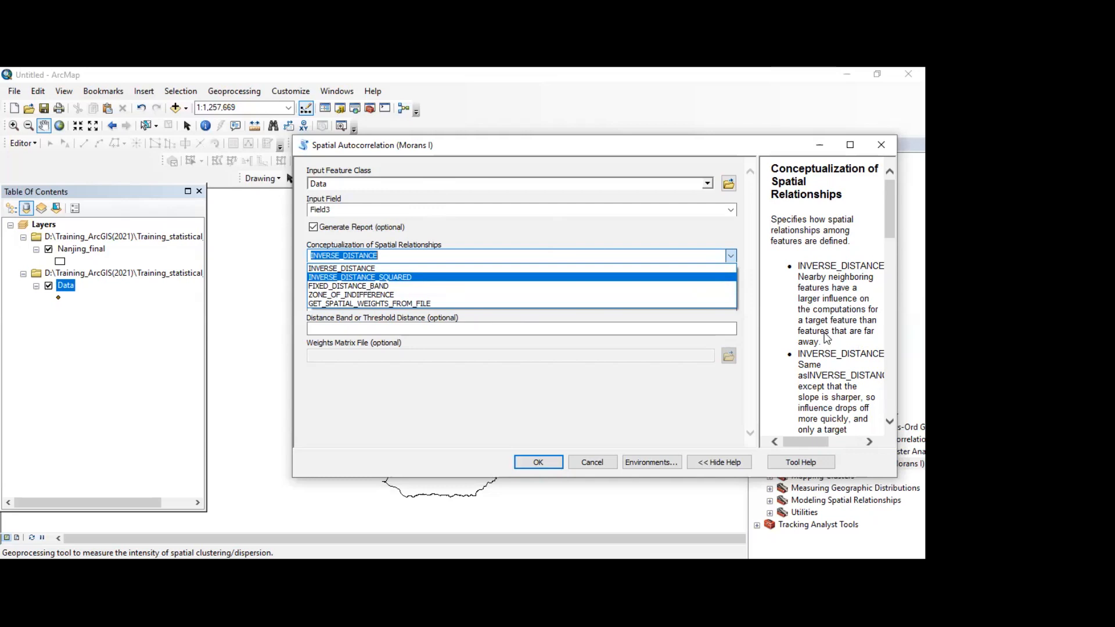
{"action": "left_click", "coordinate": [371, 267]}
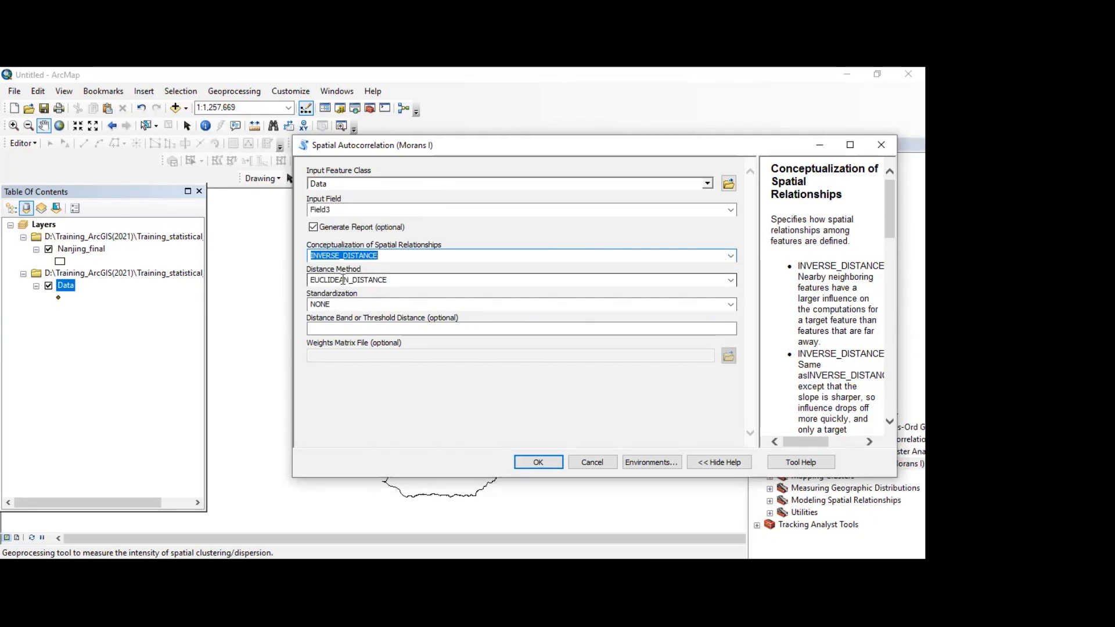
{"action": "left_click", "coordinate": [730, 281]}
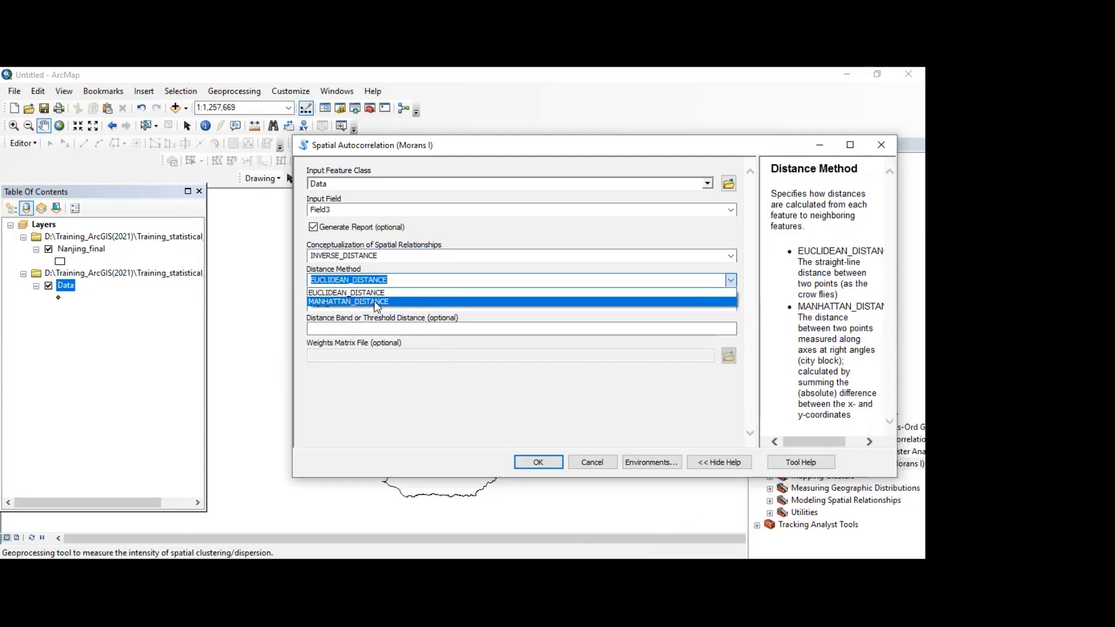
{"action": "left_click", "coordinate": [354, 292]}
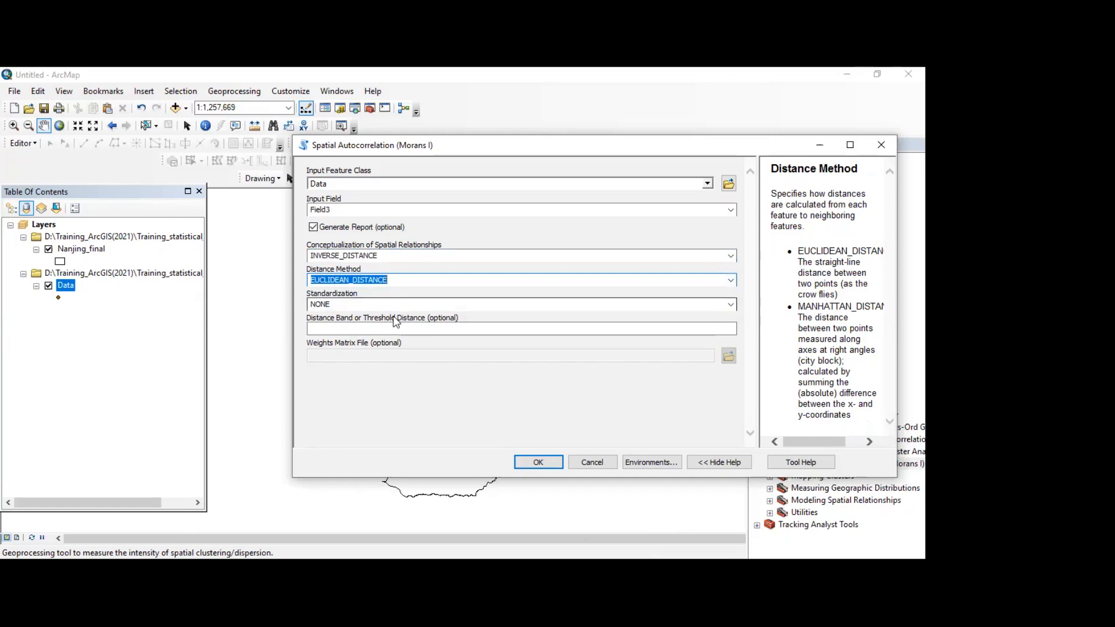
{"action": "left_click", "coordinate": [477, 306]}
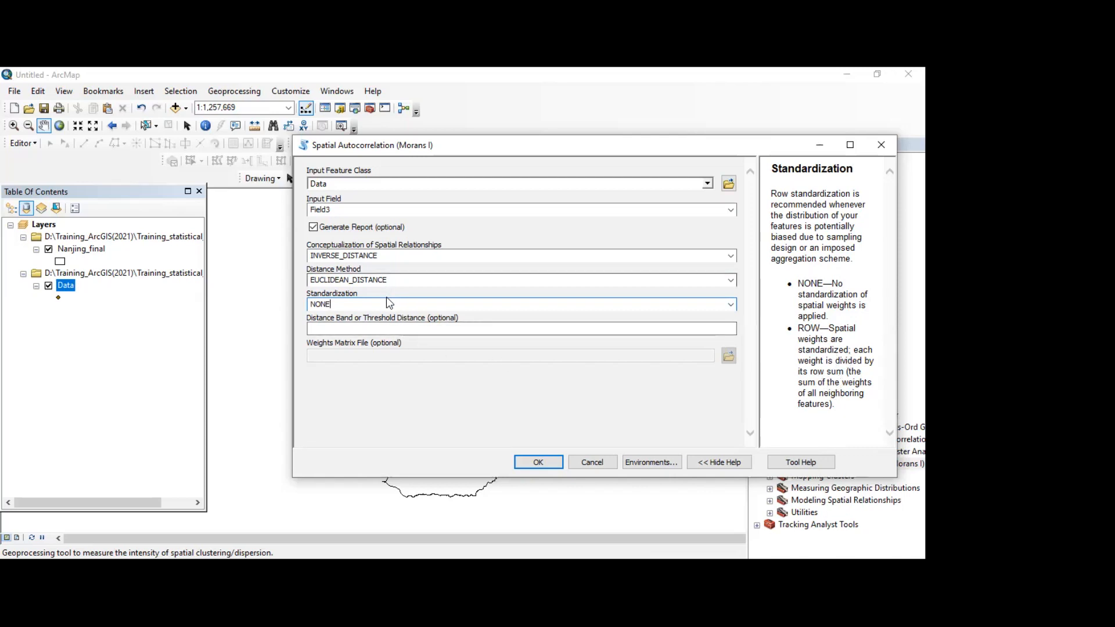
{"action": "left_click", "coordinate": [402, 327]}
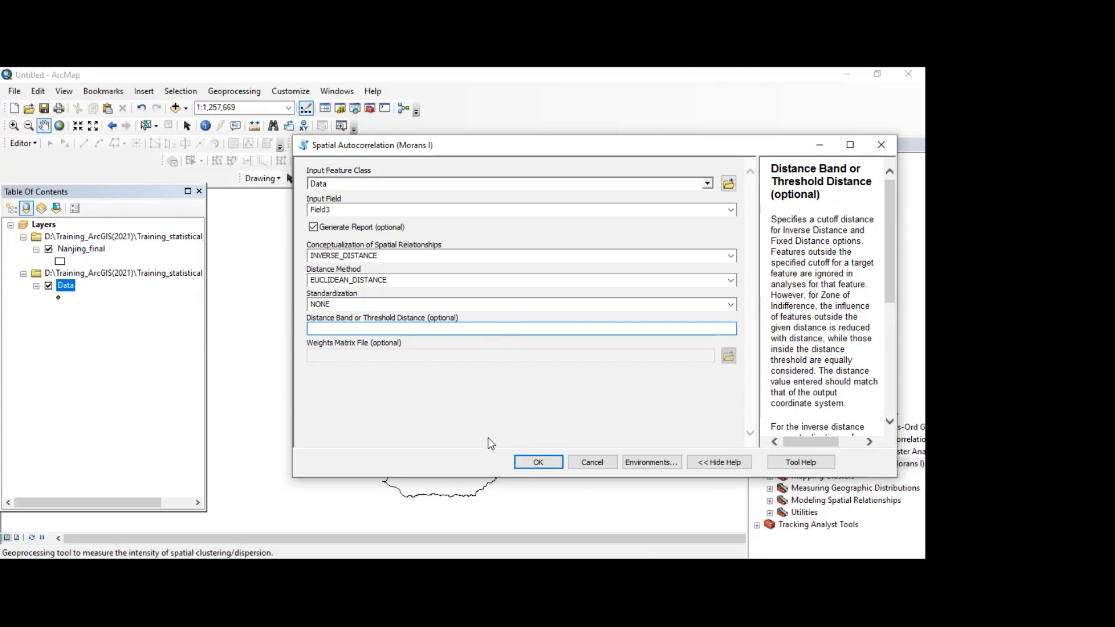
{"action": "left_click", "coordinate": [544, 462]}
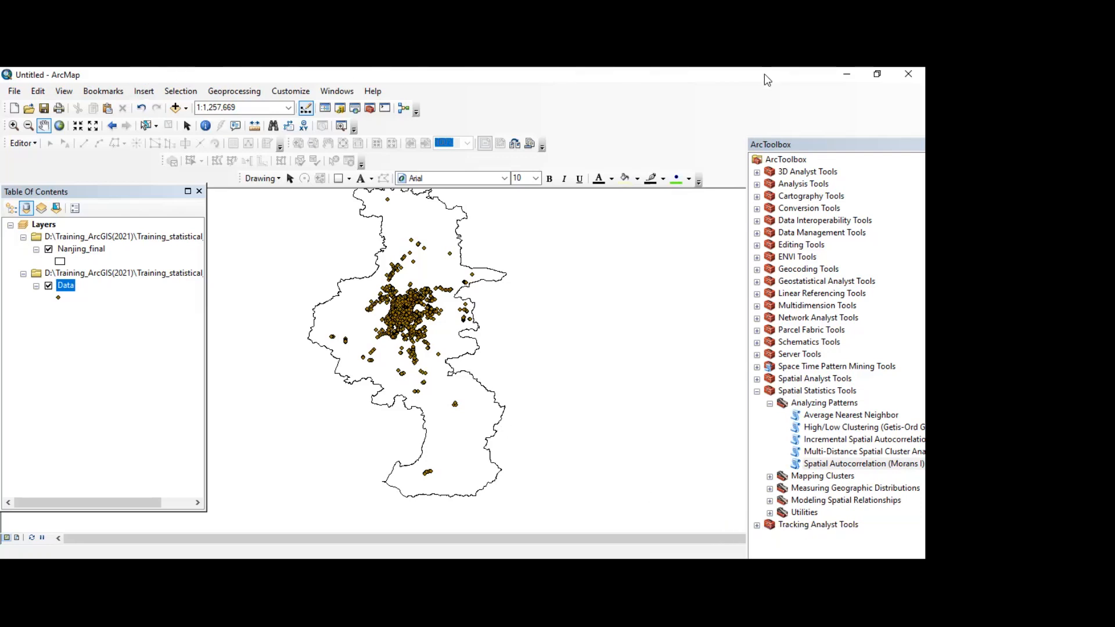
Step: Open the geoprocessing results, expand the Spatial Autocorrelation (Morans I) entry and review its values alongside the High/Low Clustering messages
{"action": "left_click", "coordinate": [215, 90]}
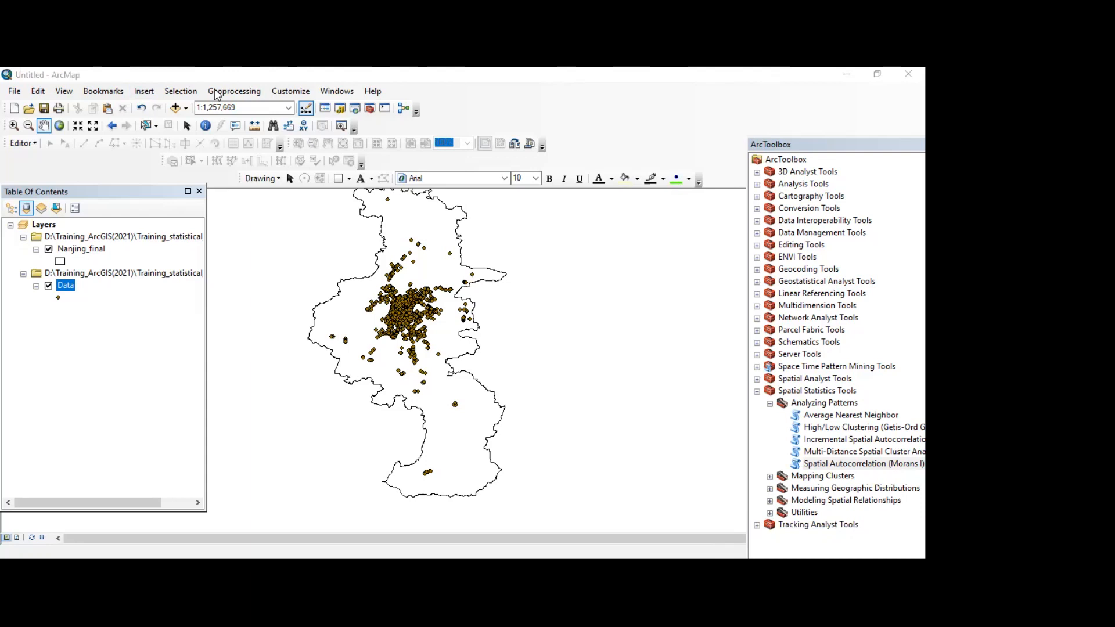
{"action": "left_click", "coordinate": [232, 91]}
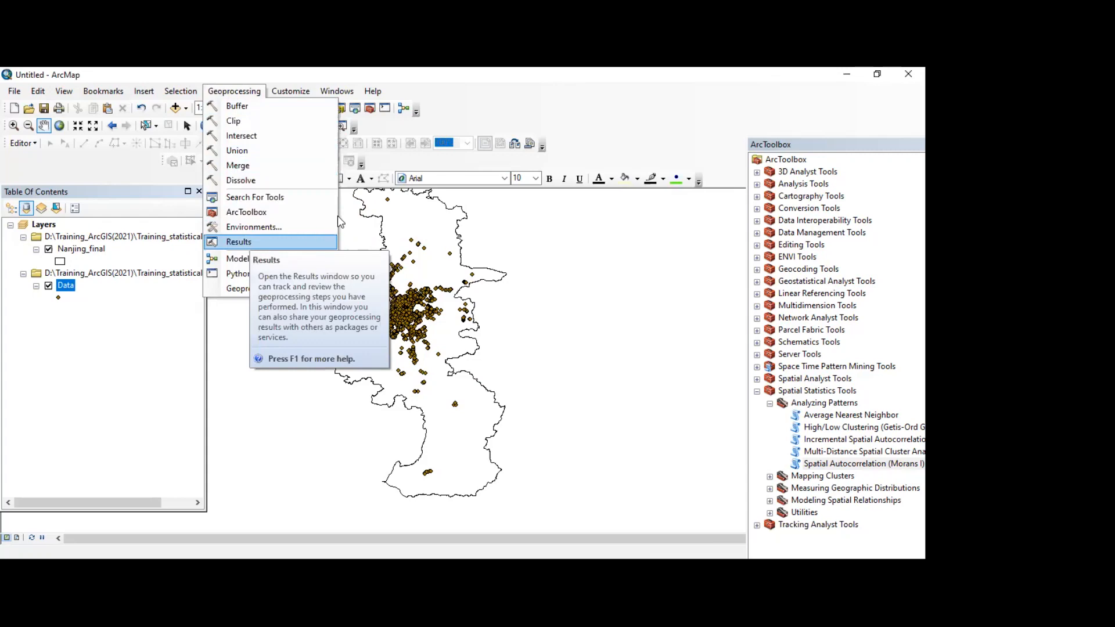
{"action": "left_click", "coordinate": [325, 241]}
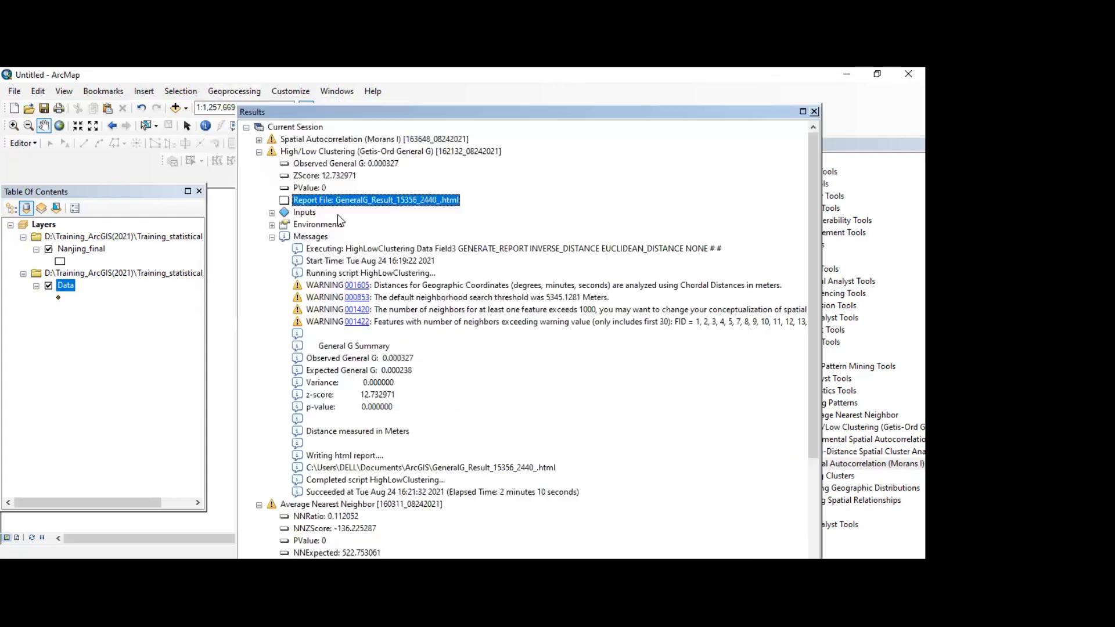
{"action": "left_click", "coordinate": [259, 139]}
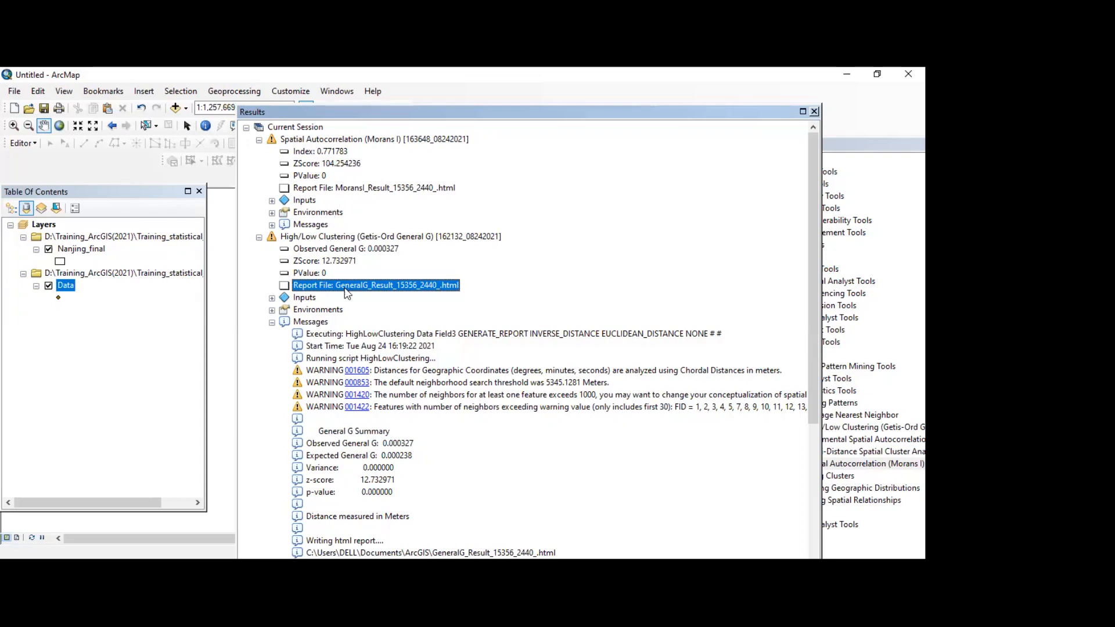
{"action": "scroll", "coordinate": [361, 324], "scroll_direction": "down", "scroll_amount": 3}
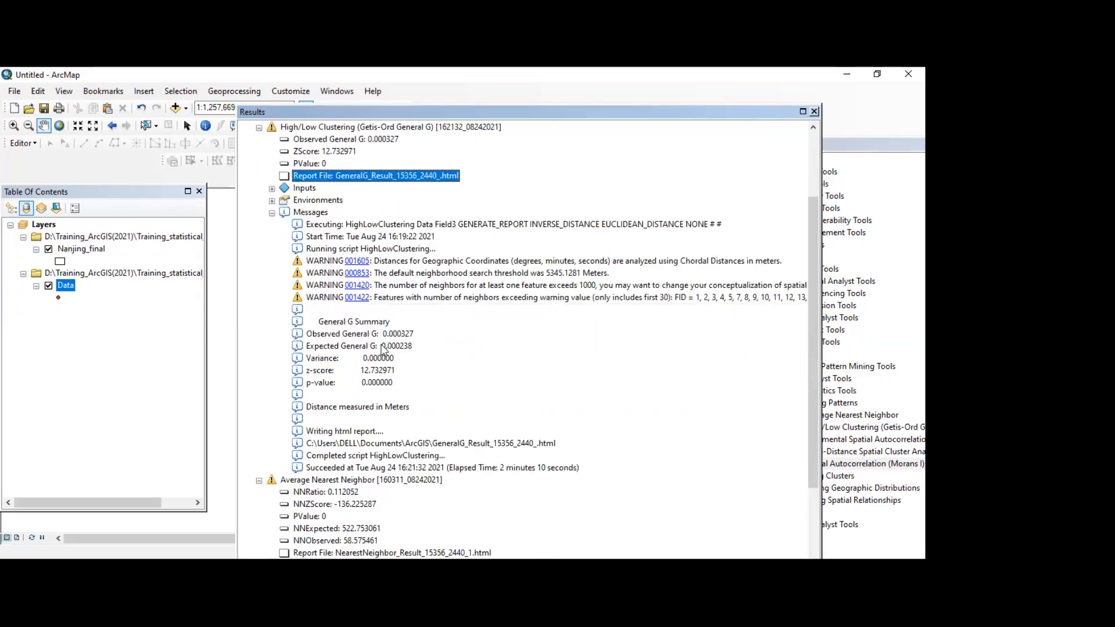
{"action": "scroll", "coordinate": [383, 334], "scroll_direction": "down", "scroll_amount": 1}
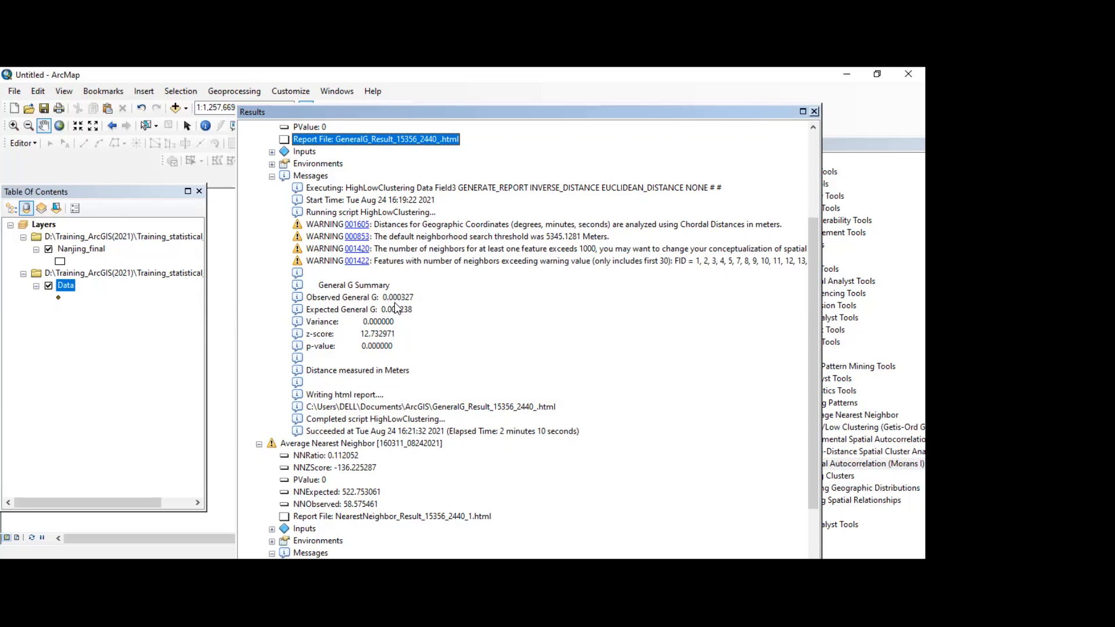
{"action": "left_click", "coordinate": [404, 261]}
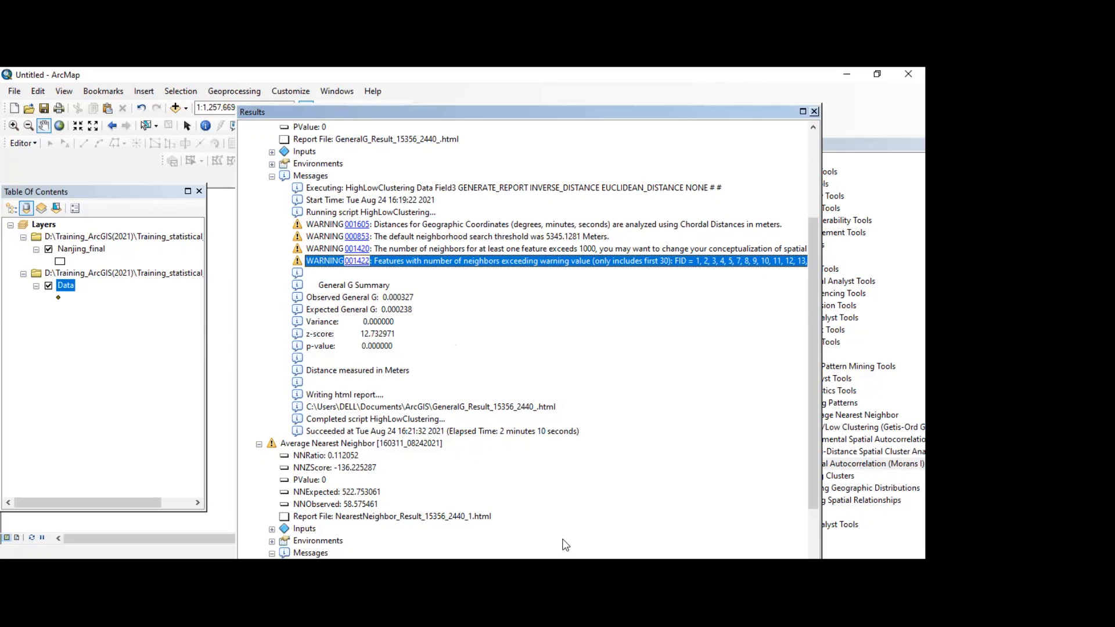
Step: Return to the results and compare the observed and expected General G values in the High/Low Clustering messages
{"action": "key", "text": "alt+Tab"}
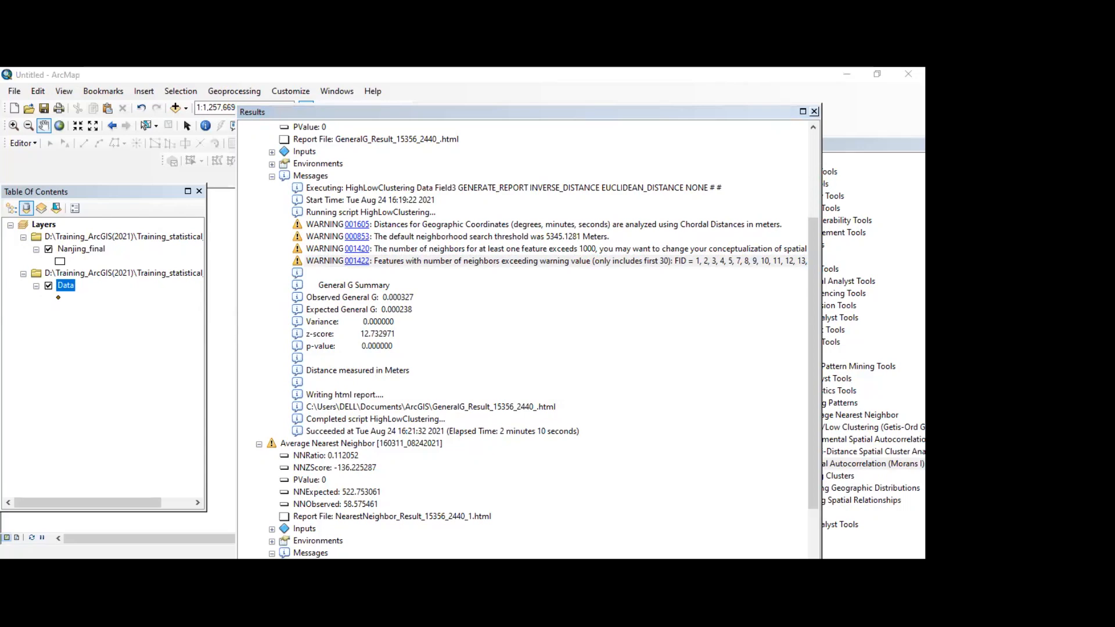
{"action": "left_click", "coordinate": [882, 144]}
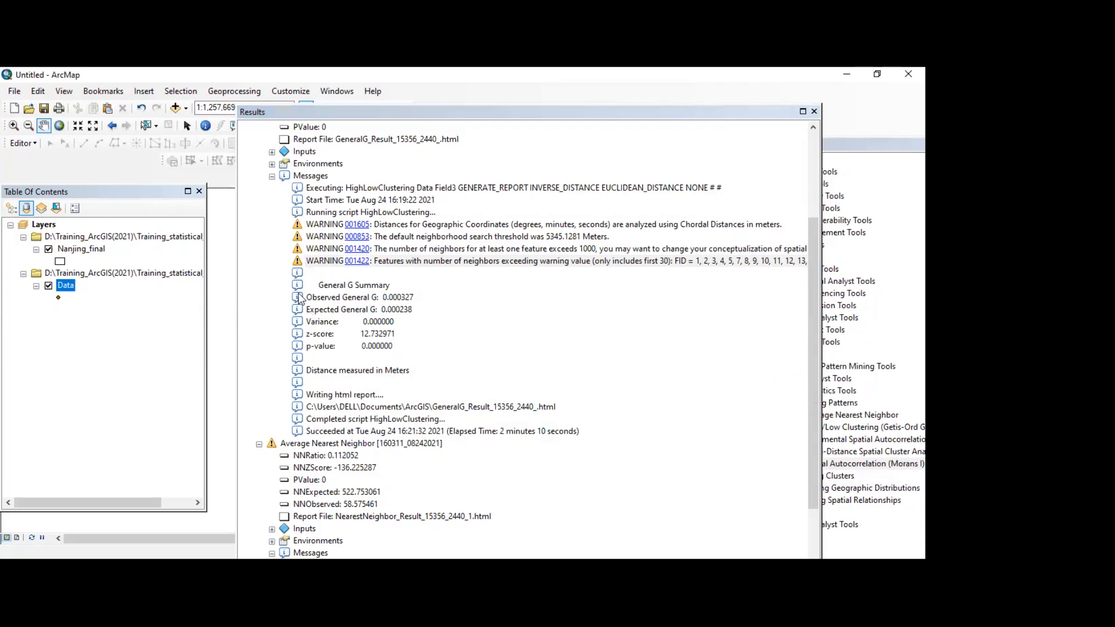
{"action": "left_click", "coordinate": [318, 297]}
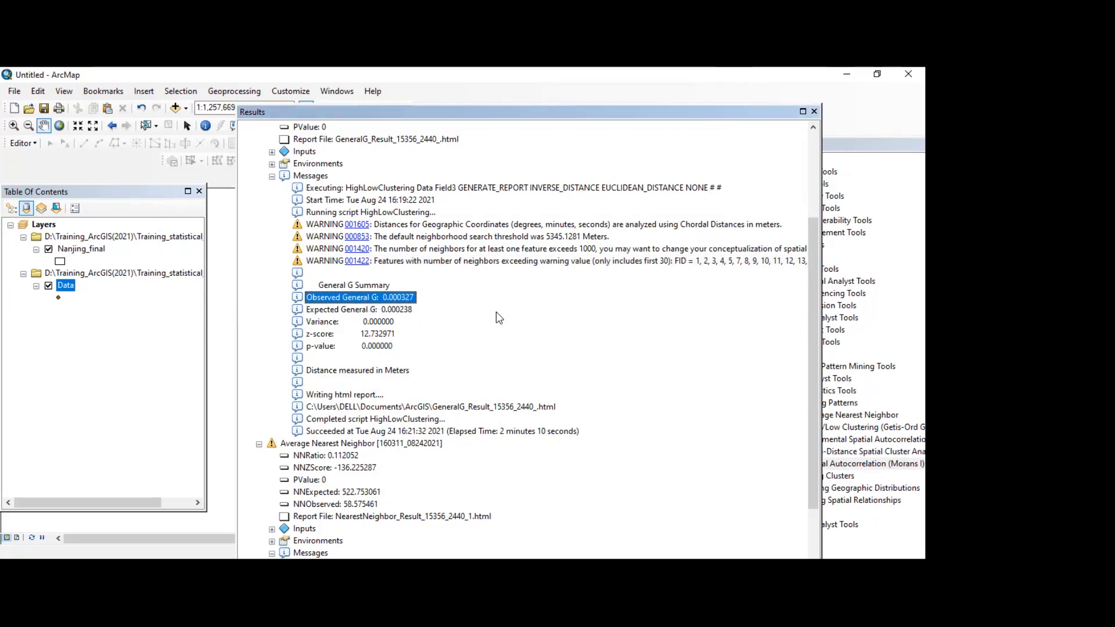
{"action": "left_click", "coordinate": [332, 310]}
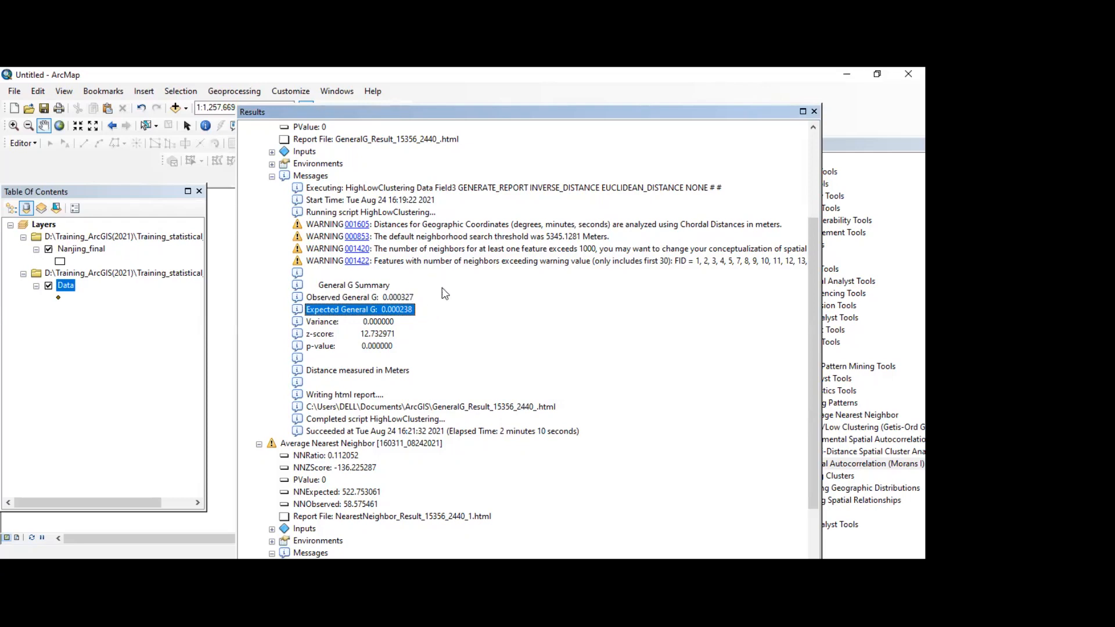
Step: Open the High/Low Clustering HTML report file from the results to view it, and close the Results window
{"action": "scroll", "coordinate": [299, 258], "scroll_direction": "up", "scroll_amount": 3}
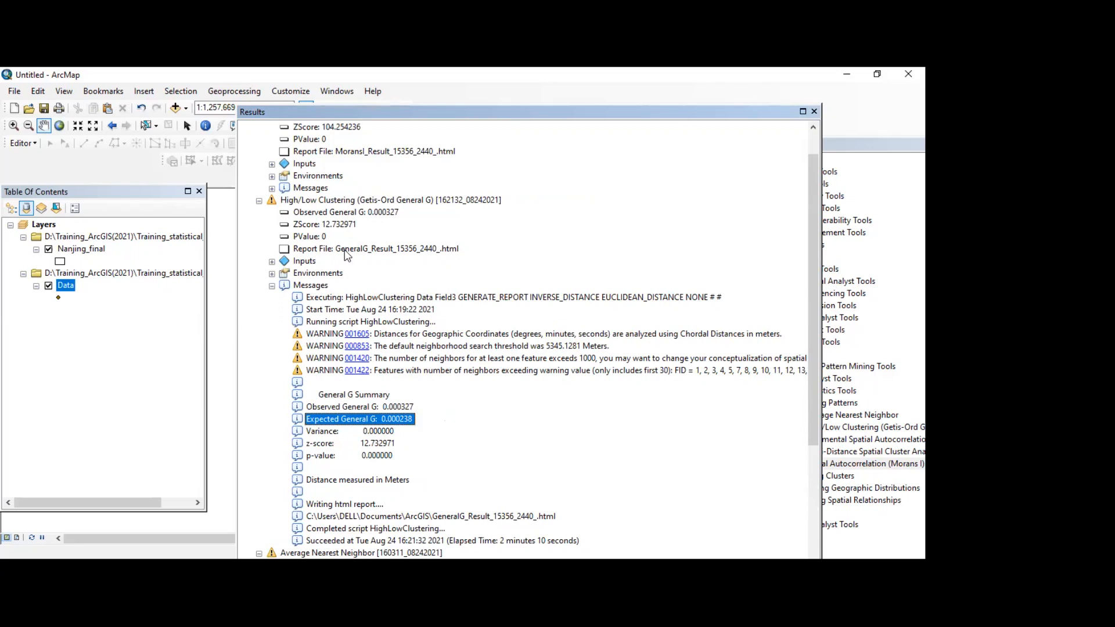
{"action": "left_click", "coordinate": [345, 249]}
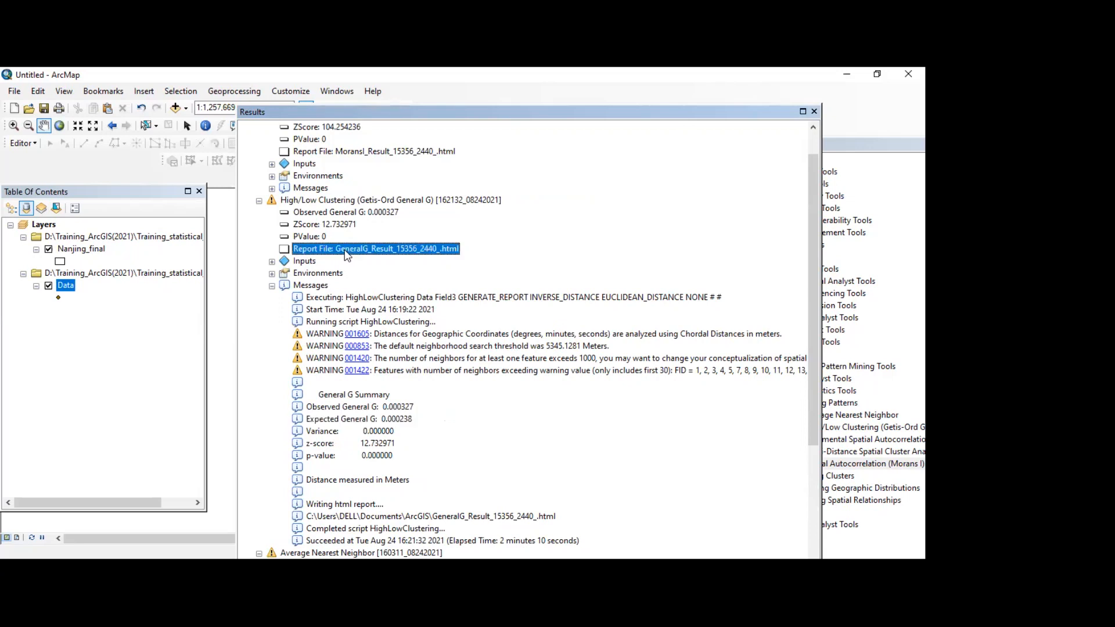
{"action": "double_click", "coordinate": [346, 253]}
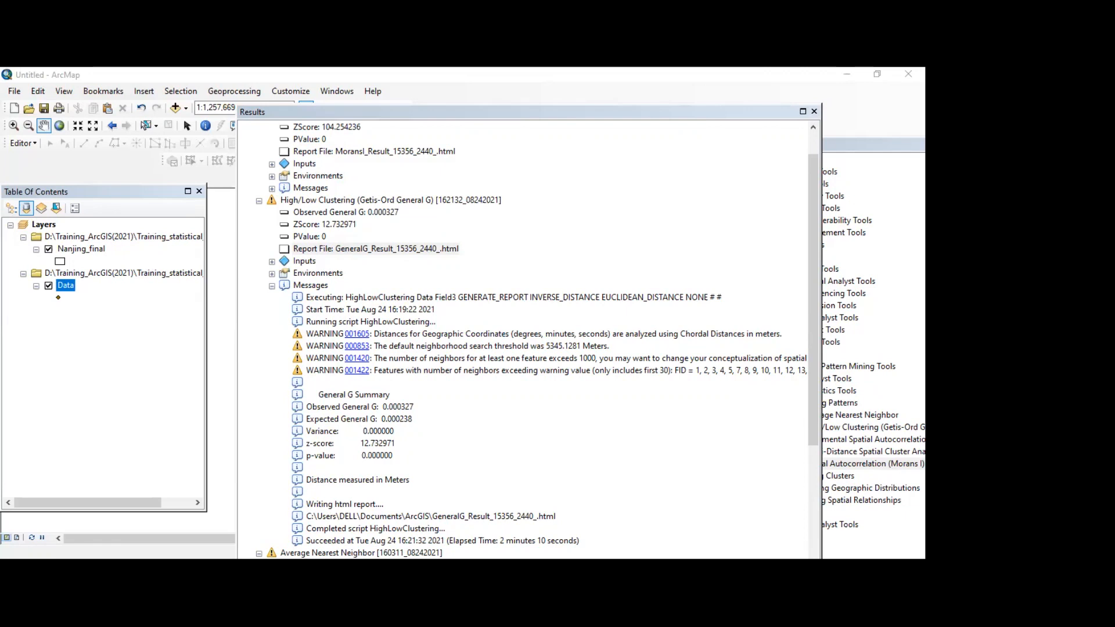
{"action": "left_click", "coordinate": [631, 448]}
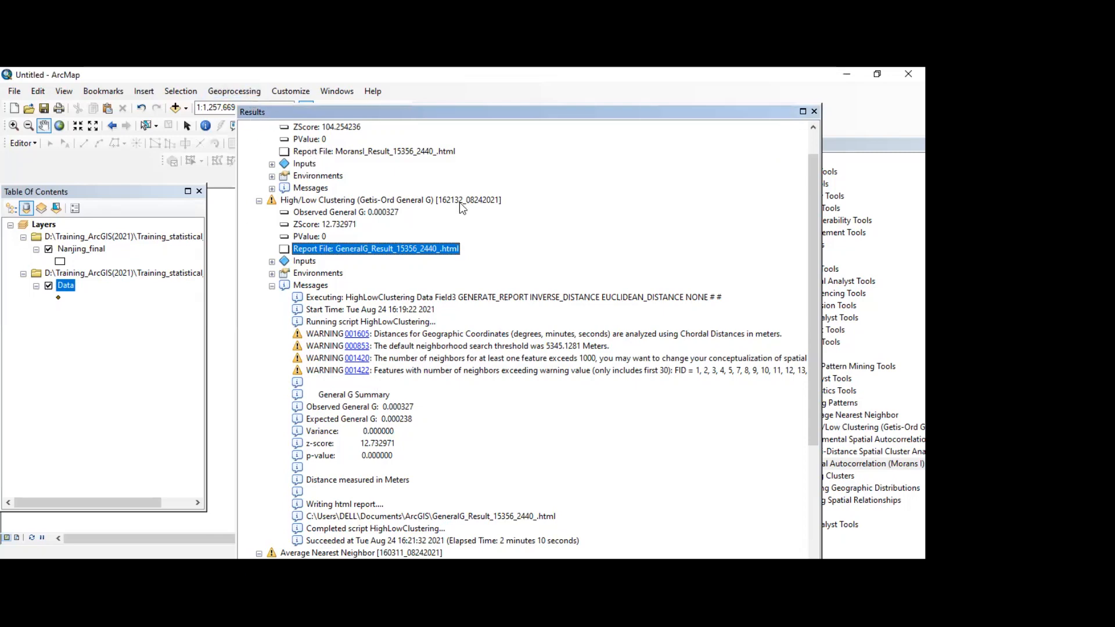
{"action": "left_click_drag", "start_coordinate": [808, 107], "coordinate": [763, 195]}
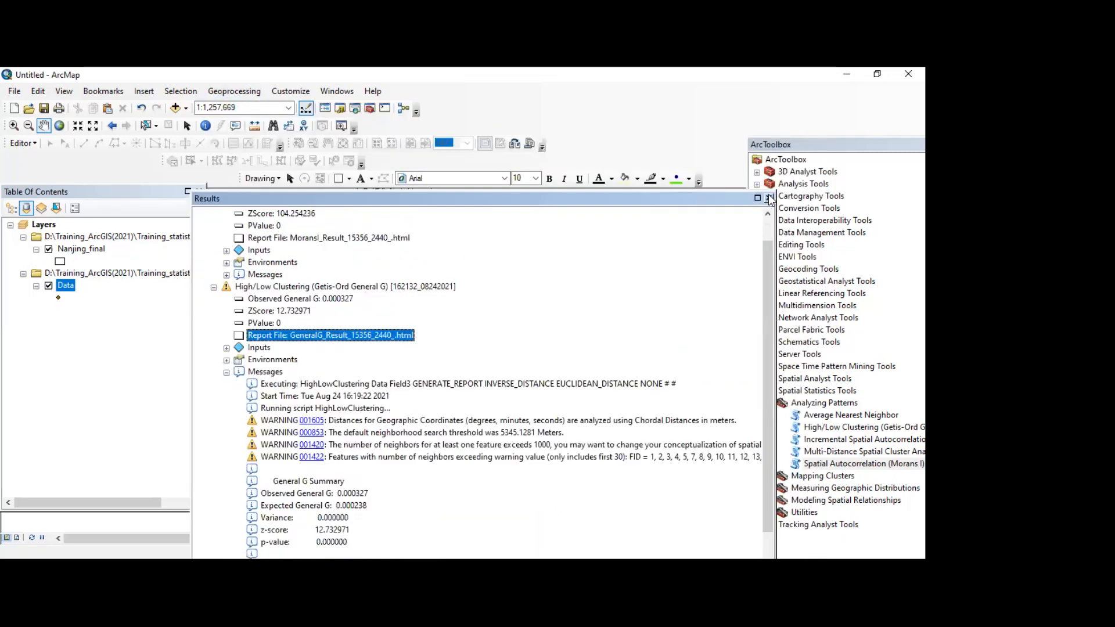
{"action": "left_click", "coordinate": [769, 199]}
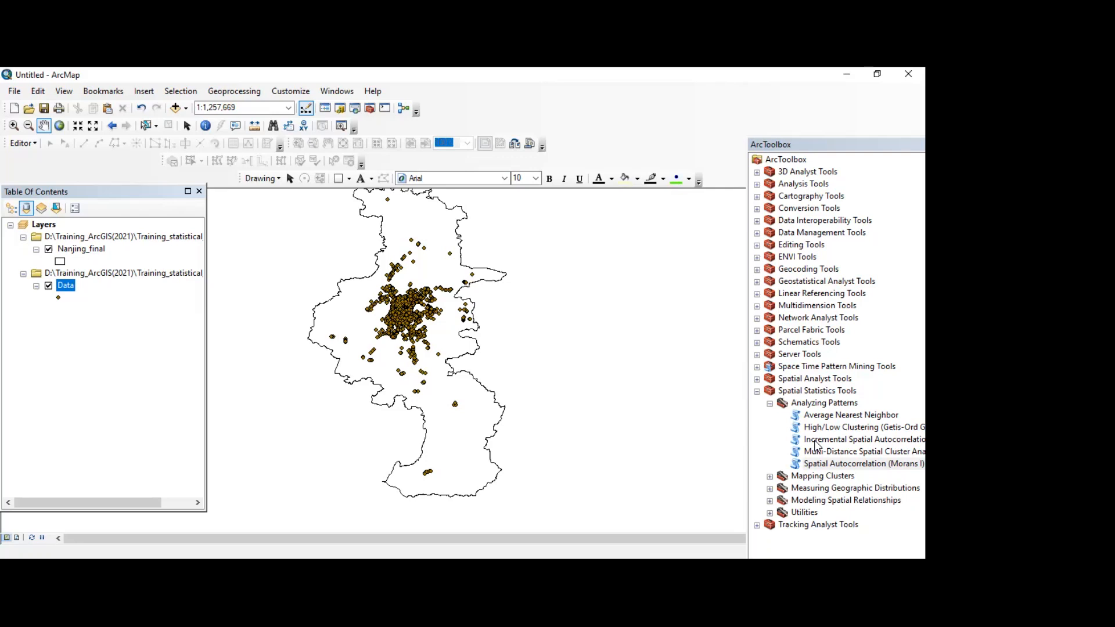
Step: Open the Incremental Spatial Autocorrelation tool and read its help description of z-scores and peak distances
{"action": "double_click", "coordinate": [816, 440]}
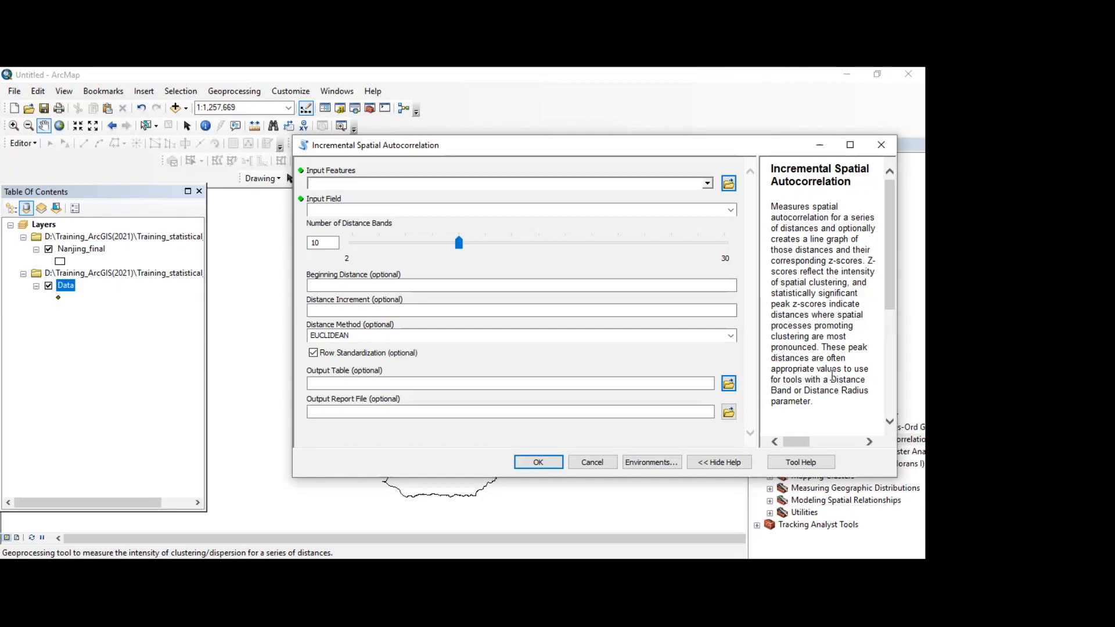
{"action": "scroll", "coordinate": [813, 401], "scroll_direction": "down", "scroll_amount": 1}
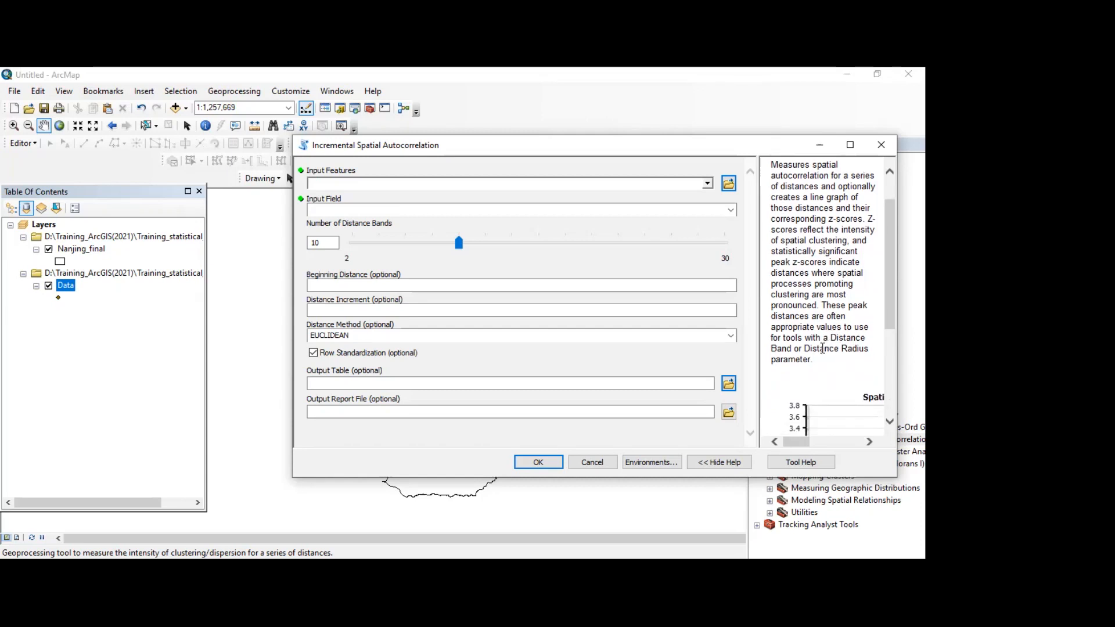
{"action": "scroll", "coordinate": [819, 321], "scroll_direction": "up", "scroll_amount": 1}
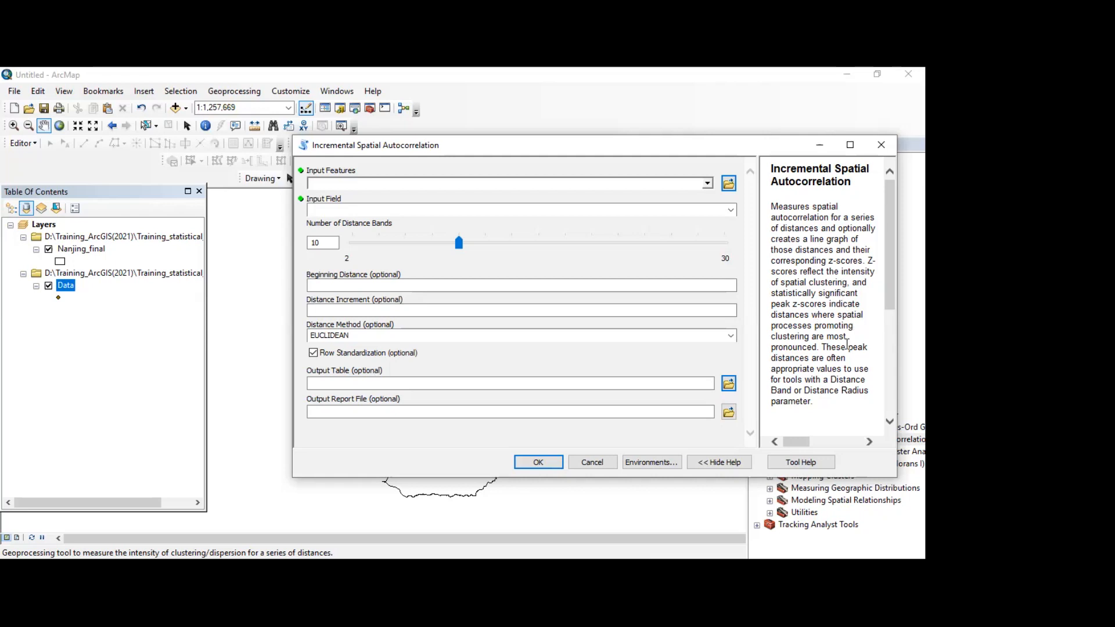
{"action": "left_click_drag", "start_coordinate": [847, 346], "coordinate": [865, 351]}
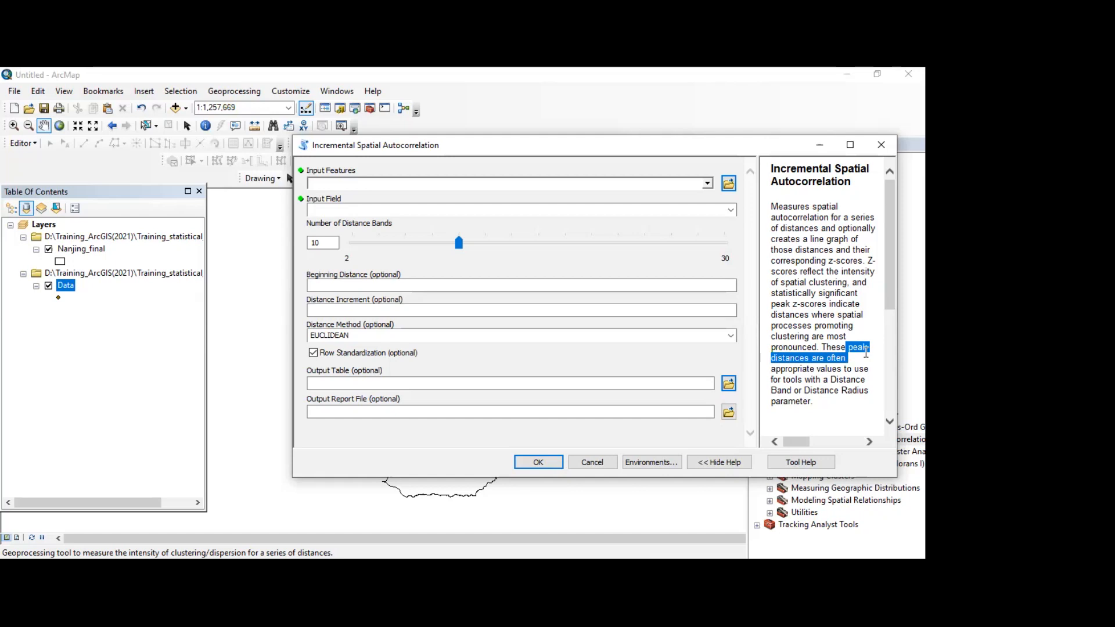
Step: Set the Incremental Spatial Autocorrelation input features to Data and the input field to Field3
{"action": "left_click", "coordinate": [476, 184]}
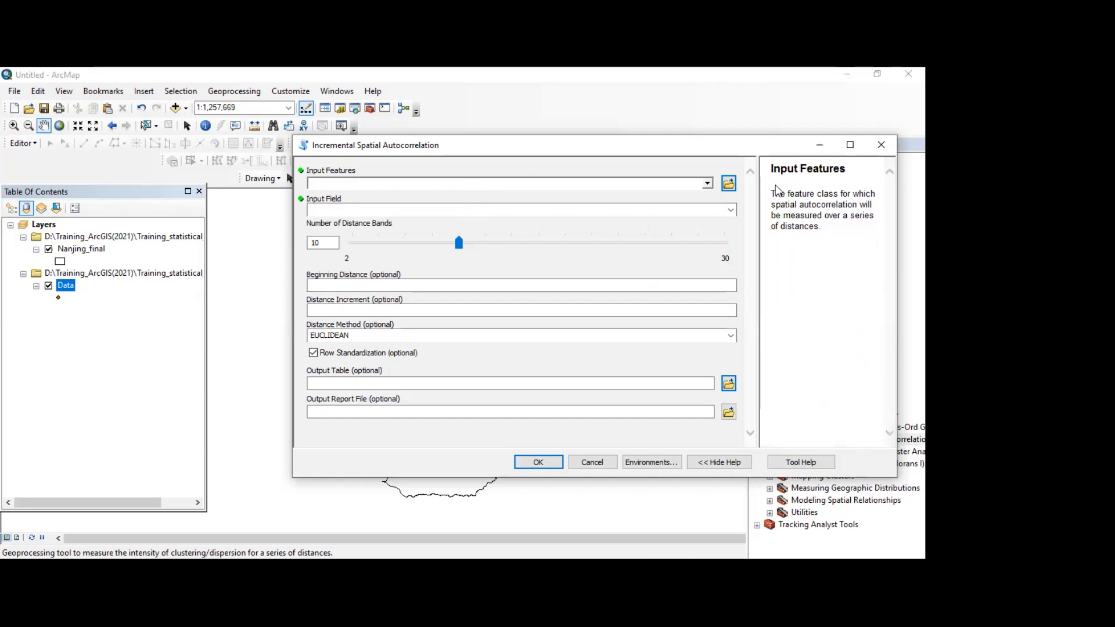
{"action": "left_click", "coordinate": [707, 184]}
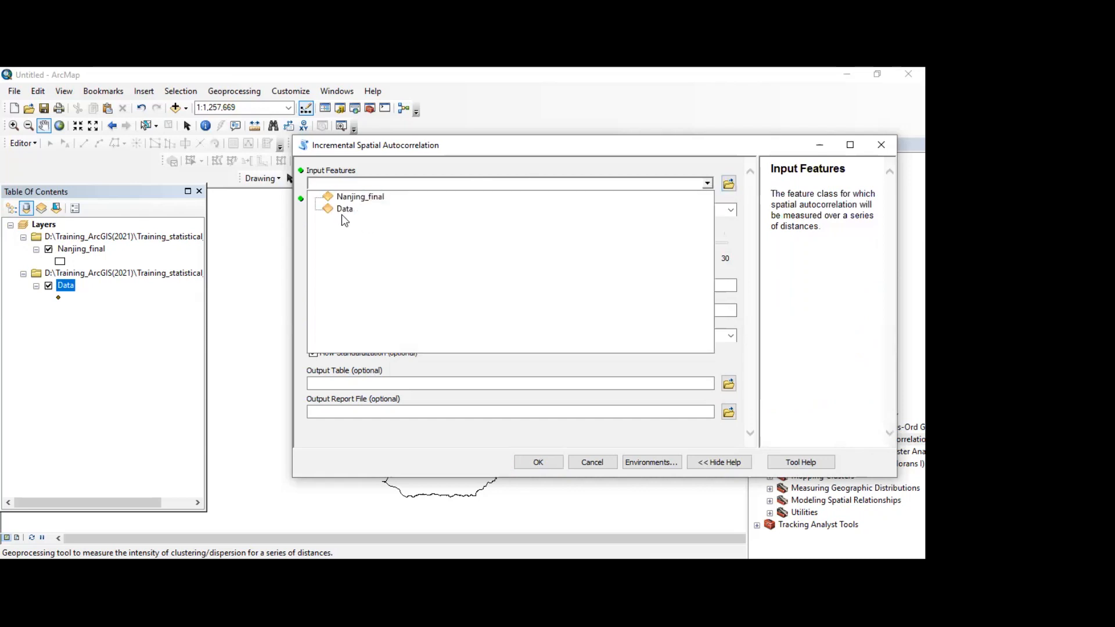
{"action": "left_click", "coordinate": [343, 209]}
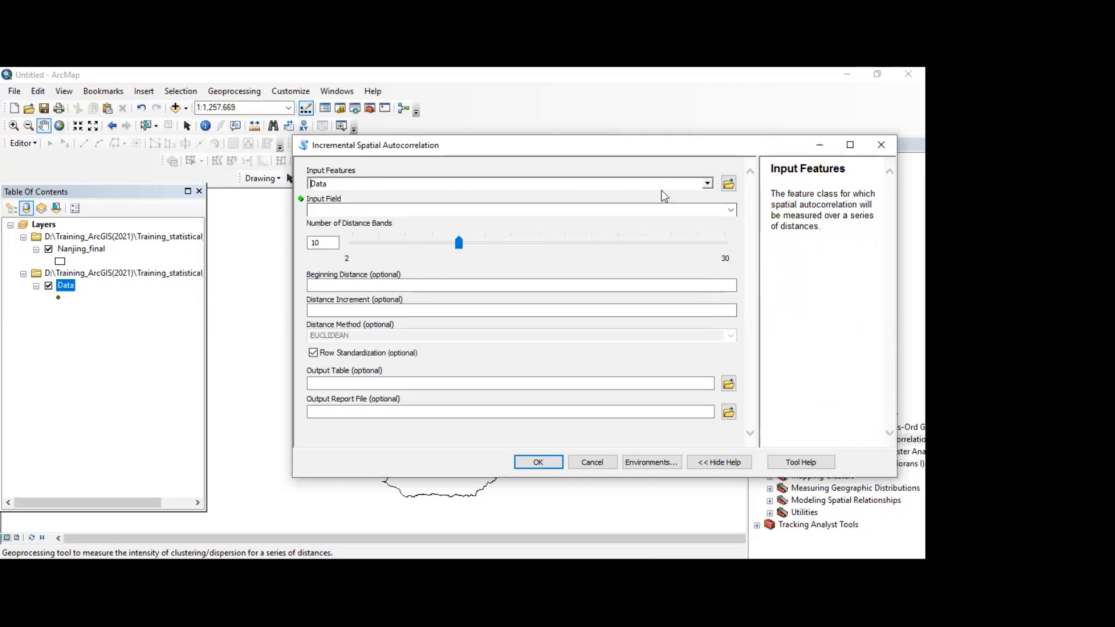
{"action": "left_click", "coordinate": [731, 209]}
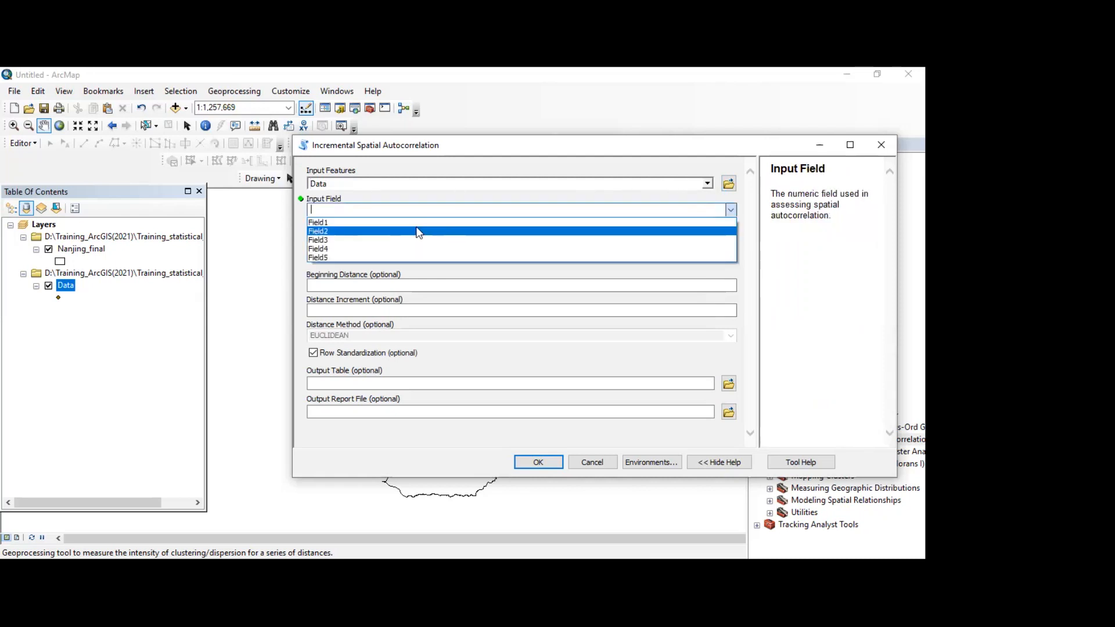
{"action": "left_click", "coordinate": [319, 240]}
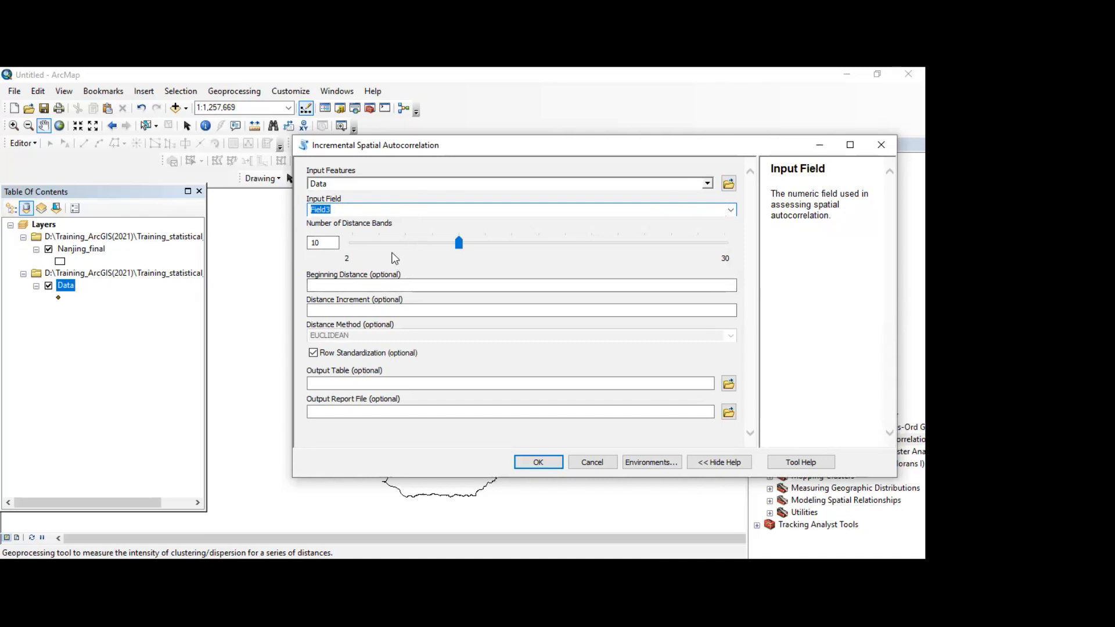
Step: Review the help for Number of Distance Bands, Beginning Distance and Distance Increment, keeping 10 bands and both distances empty
{"action": "left_click", "coordinate": [458, 243]}
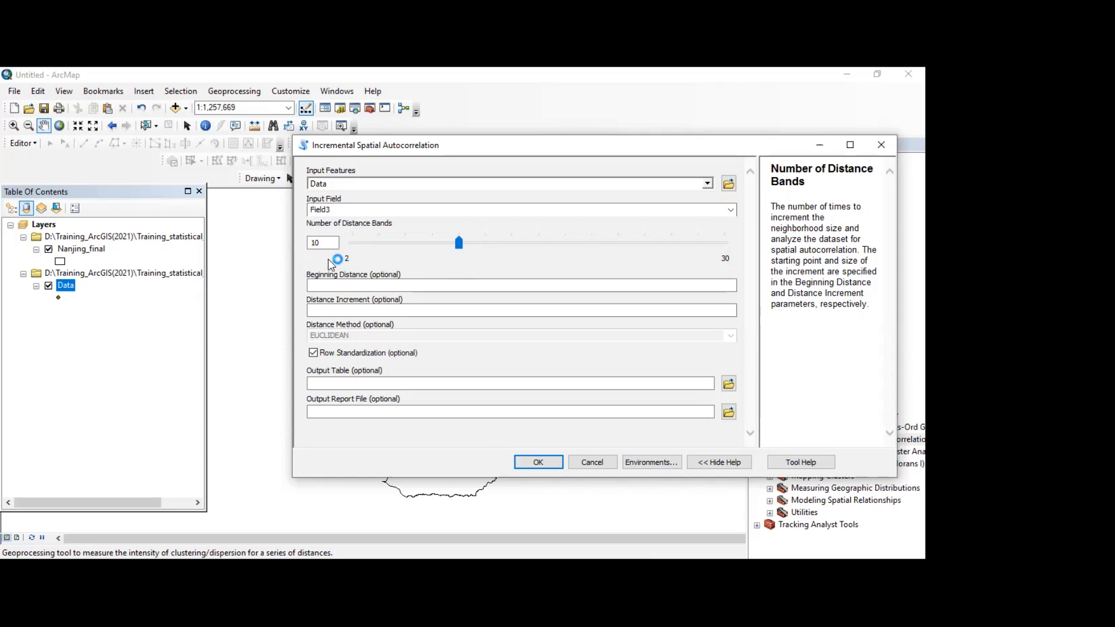
{"action": "left_click", "coordinate": [328, 244]}
{"action": "left_click", "coordinate": [470, 243]}
{"action": "left_click_drag", "start_coordinate": [485, 239], "coordinate": [475, 240]}
{"action": "left_click_drag", "start_coordinate": [465, 246], "coordinate": [460, 253]}
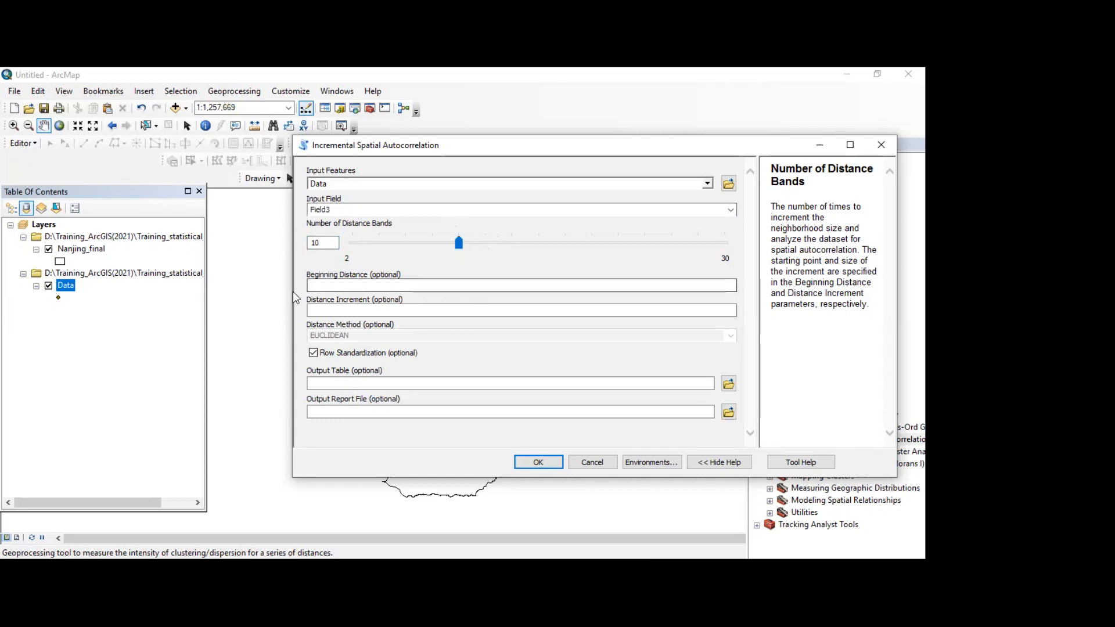
{"action": "left_click", "coordinate": [459, 286]}
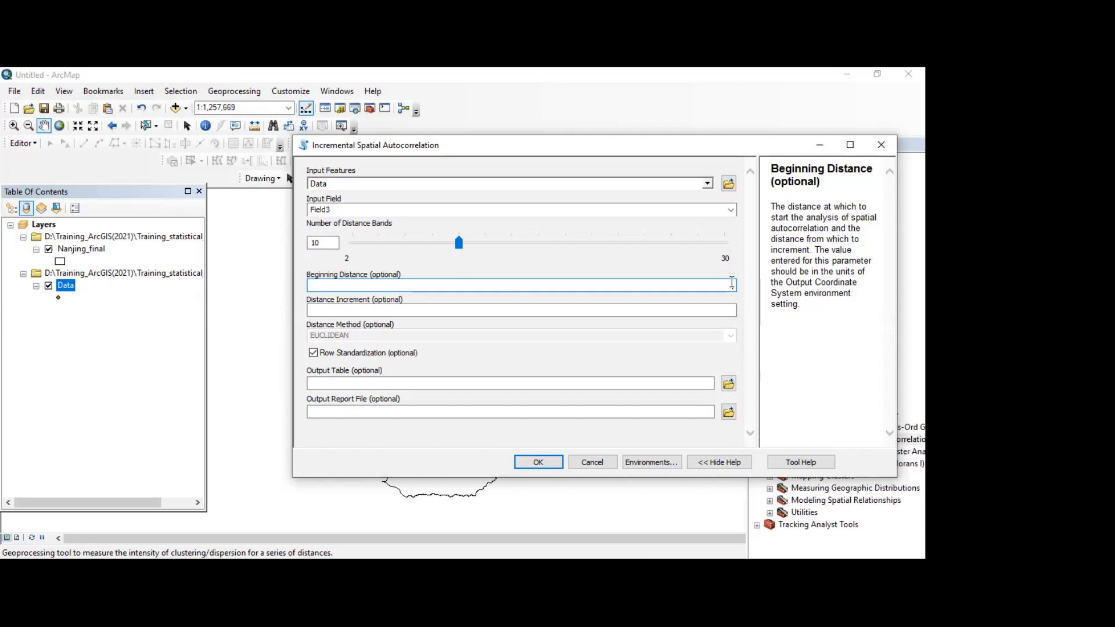
{"action": "left_click", "coordinate": [507, 312]}
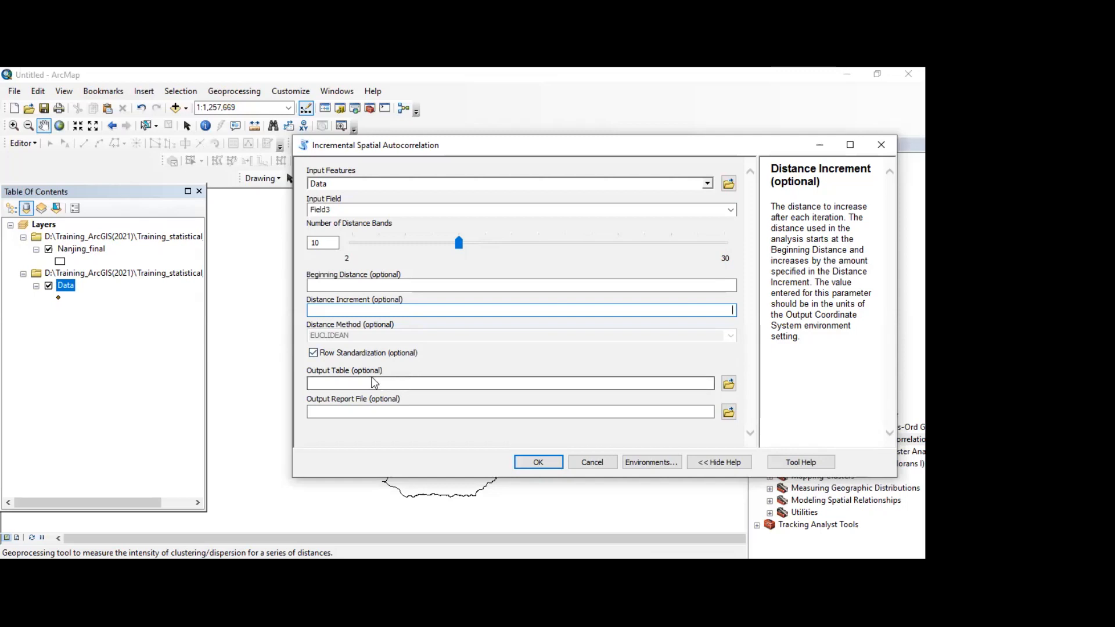
Step: Set the output table to Table1, saved in the Day2 subfolder of Training_statistical_analysis
{"action": "left_click", "coordinate": [367, 386]}
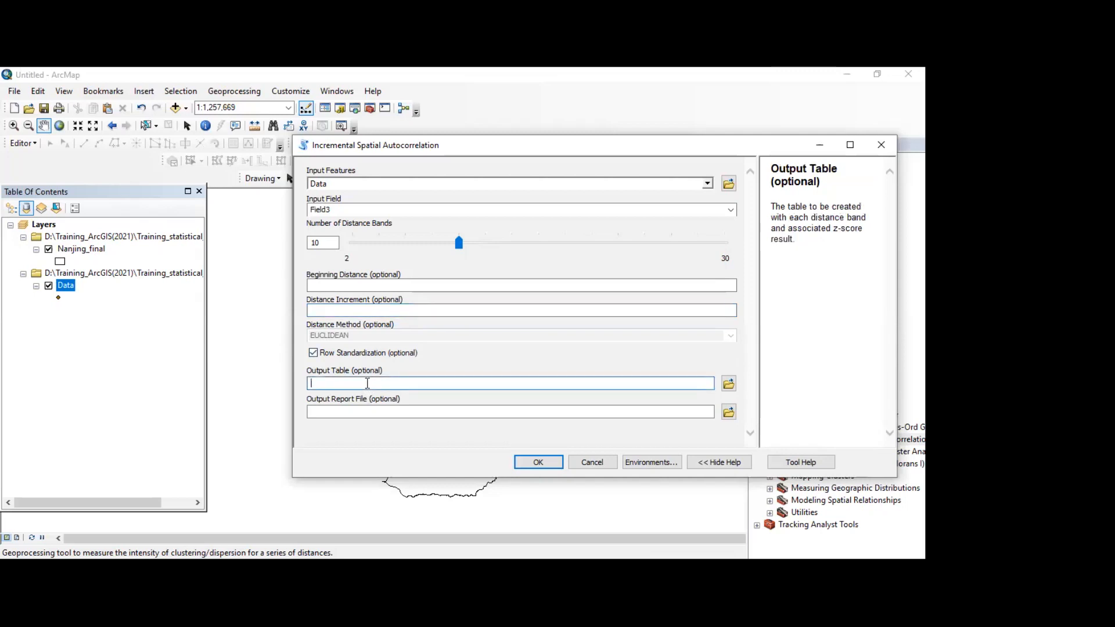
{"action": "left_click", "coordinate": [728, 383]}
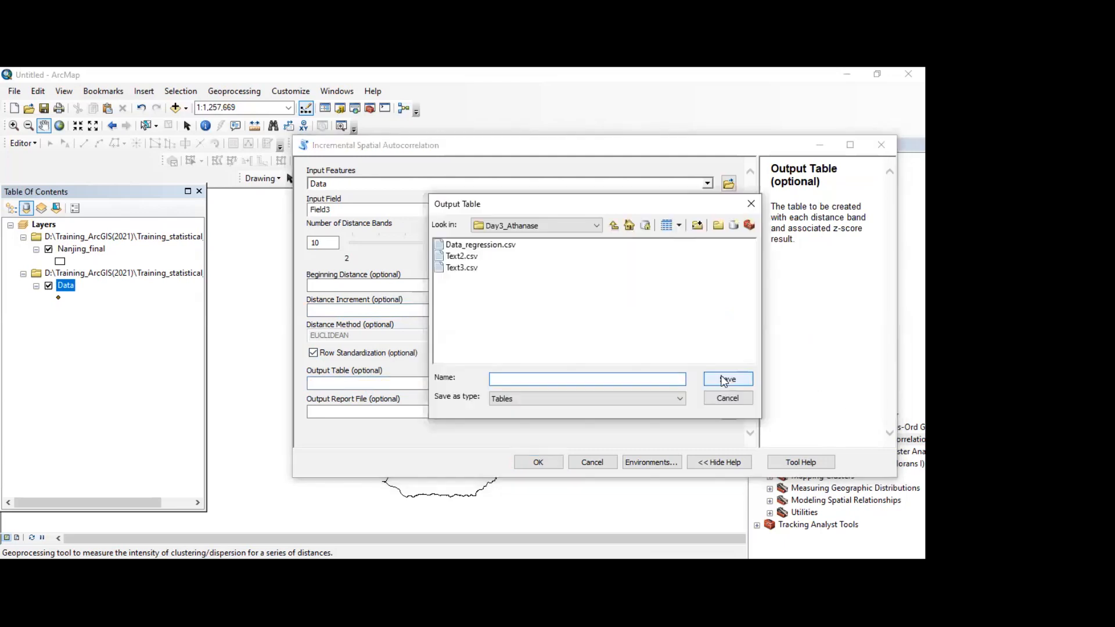
{"action": "left_click", "coordinate": [613, 226]}
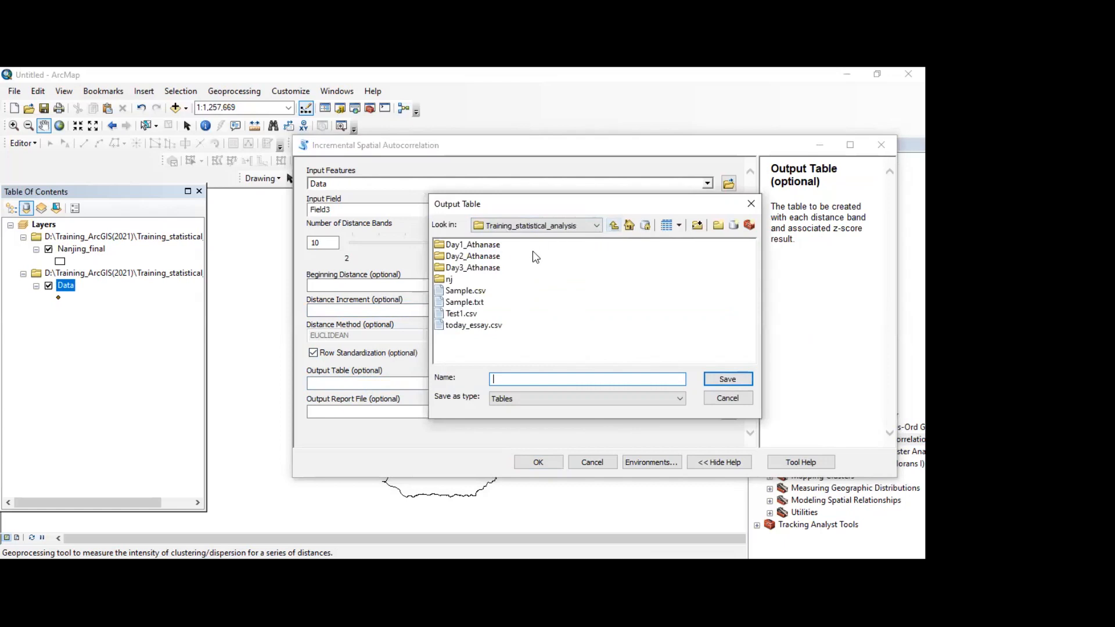
{"action": "double_click", "coordinate": [490, 259]}
{"action": "left_click", "coordinate": [541, 379]}
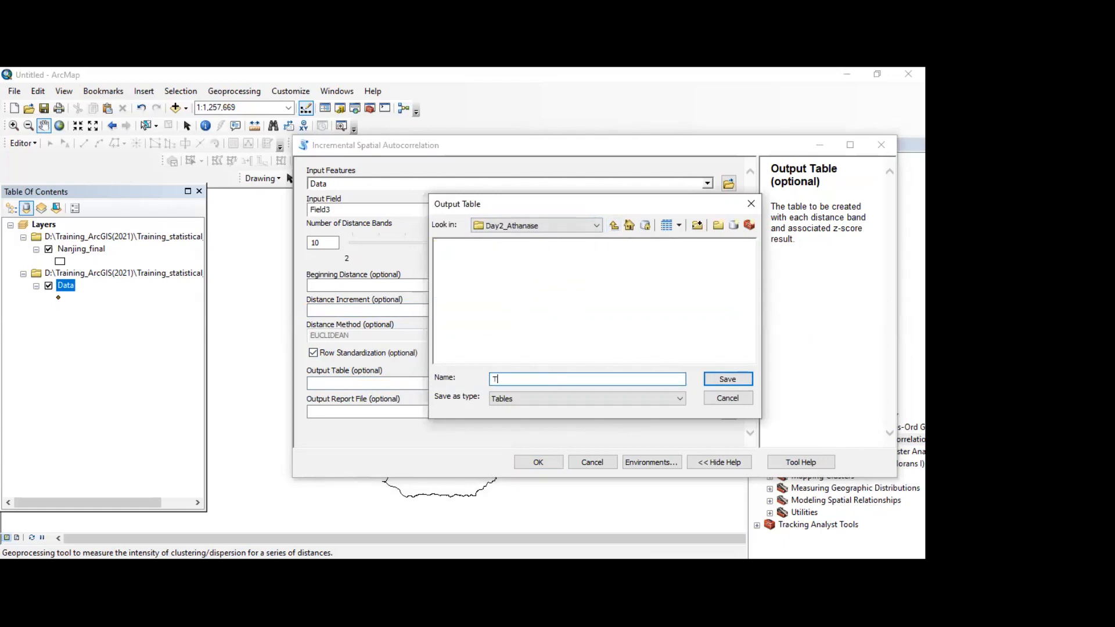
{"action": "type", "text": "Table1"}
{"action": "left_click", "coordinate": [727, 379]}
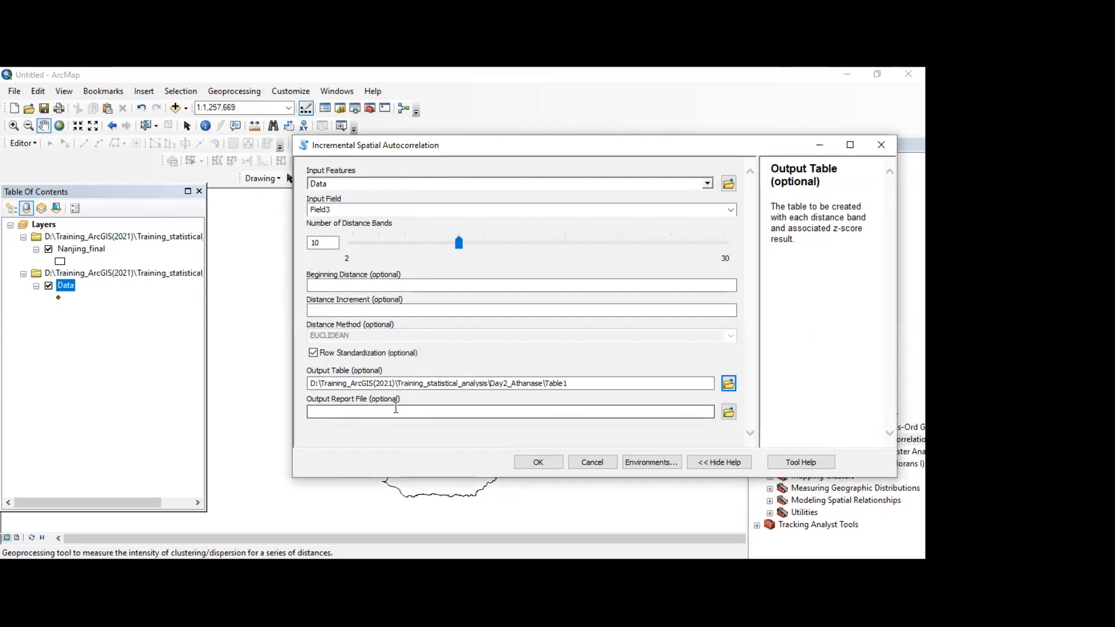
Step: Set the output report file to a PDF named Report in the same Day2 folder
{"action": "left_click", "coordinate": [396, 408]}
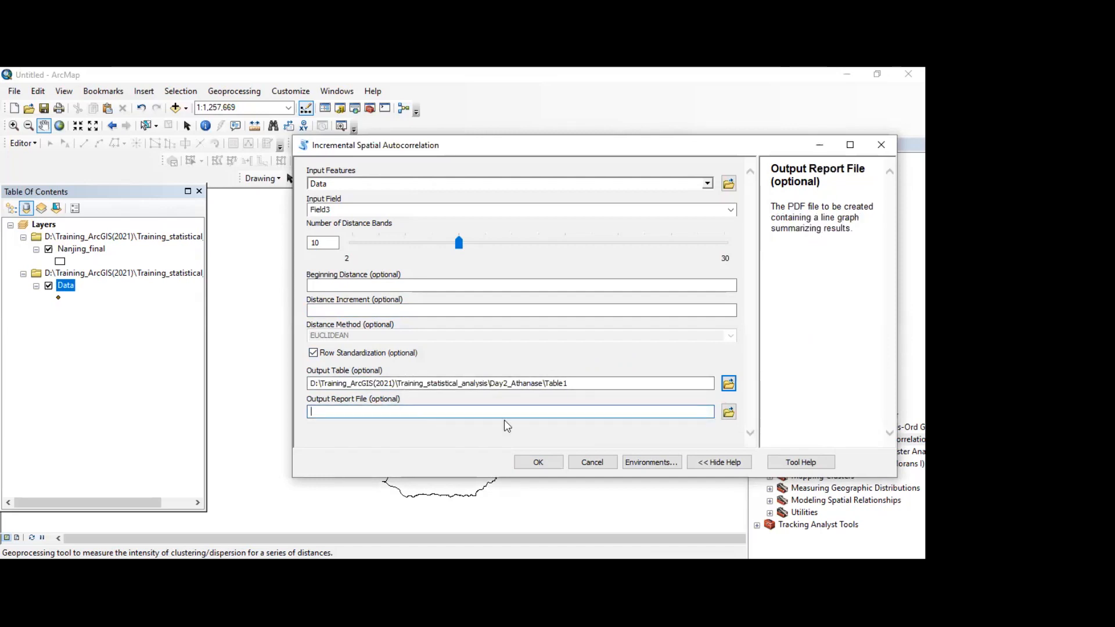
{"action": "left_click", "coordinate": [729, 412]}
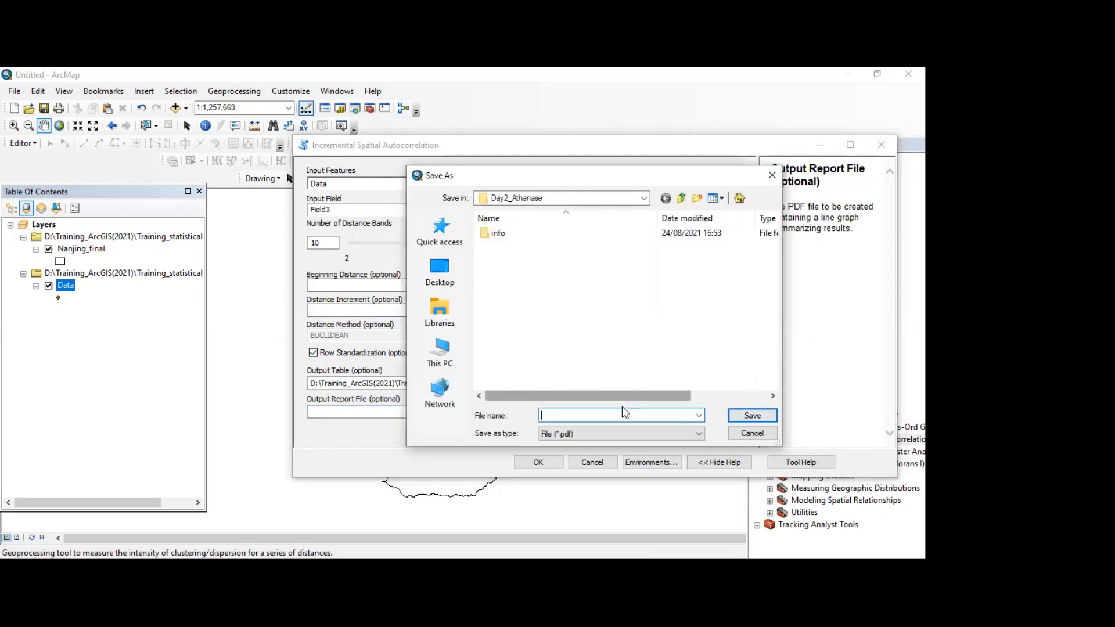
{"action": "type", "text": "Rep"}
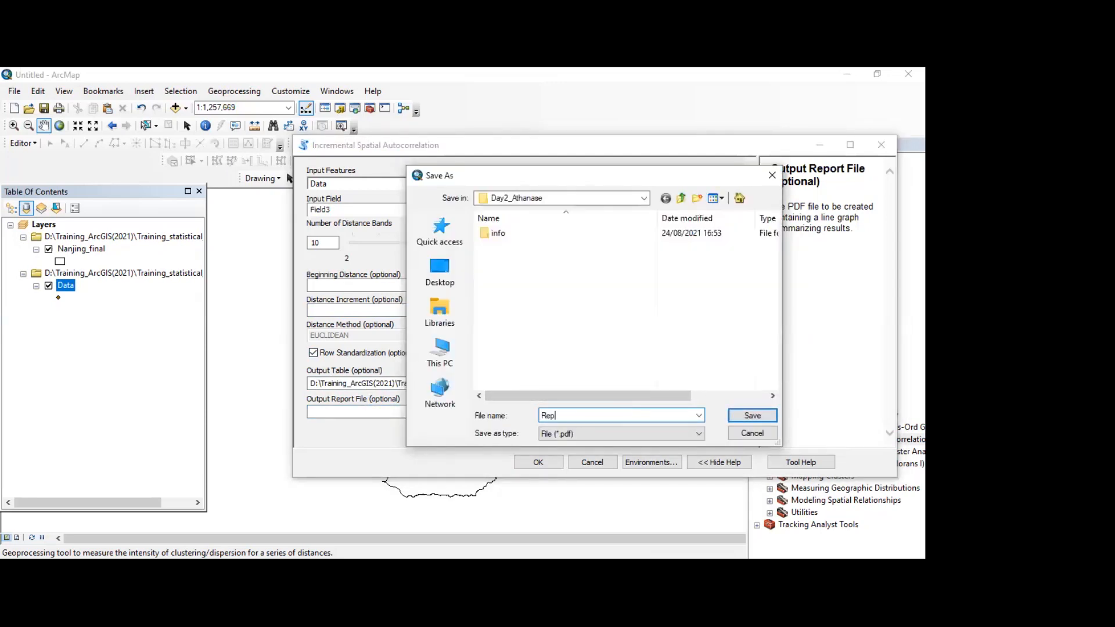
{"action": "type", "text": "ort"}
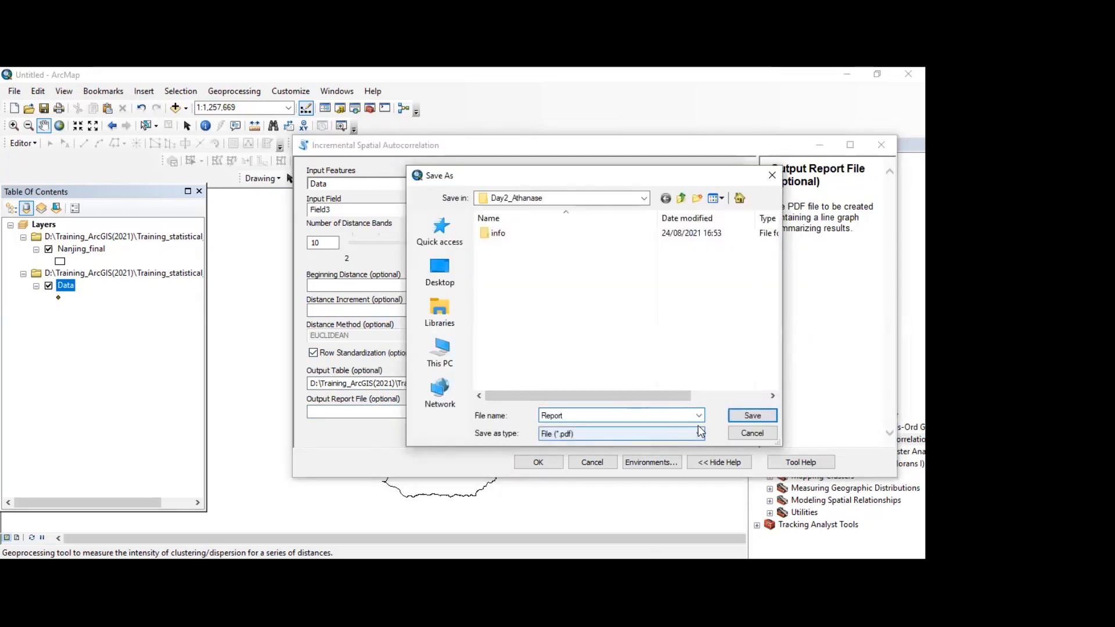
{"action": "left_click", "coordinate": [751, 416]}
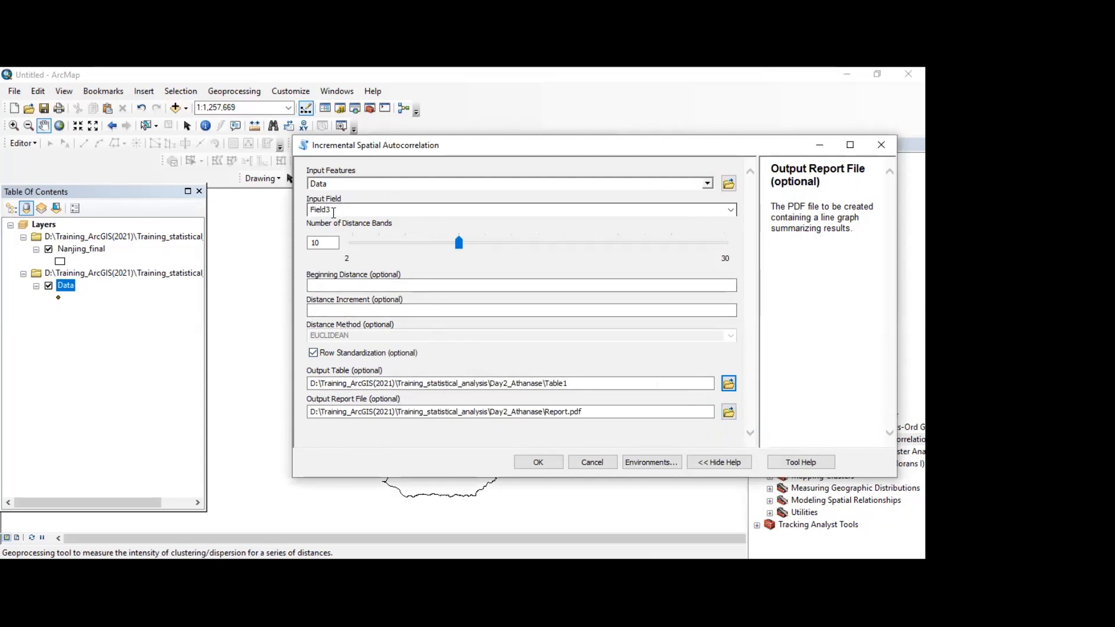
Step: Try to set the Number of Distance Bands for the Data layer's Field3 analysis to 50
{"action": "left_click", "coordinate": [334, 212]}
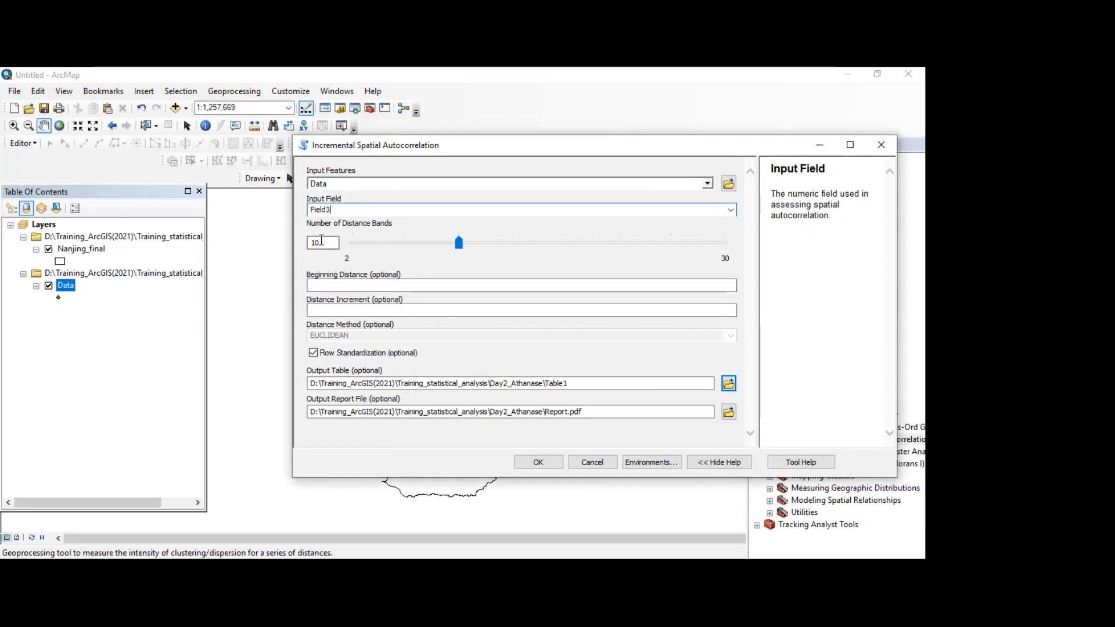
{"action": "left_click", "coordinate": [321, 241]}
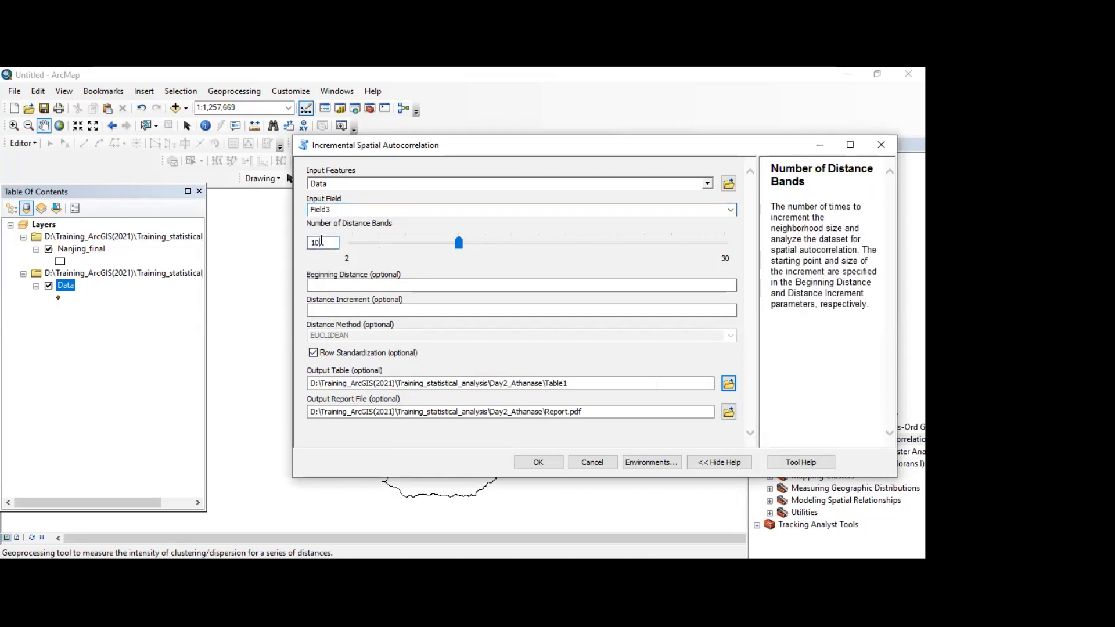
{"action": "double_click", "coordinate": [321, 241]}
{"action": "type", "text": "50"}
{"action": "key", "text": "Tab"}
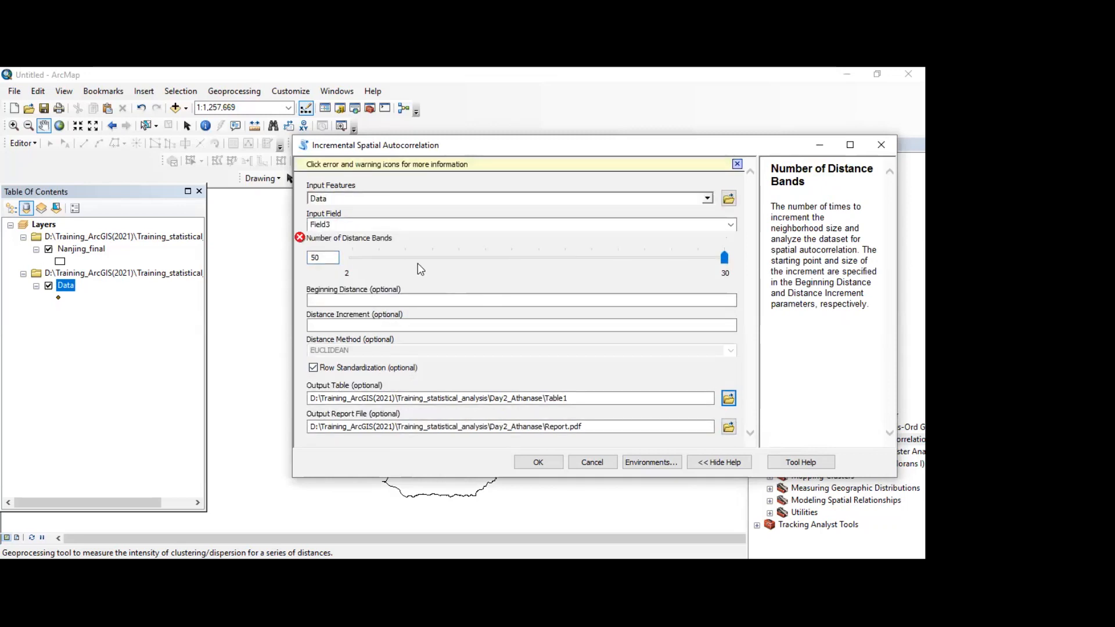
Step: Set the Number of Distance Bands to 30 and run Incremental Spatial Autocorrelation
{"action": "left_click", "coordinate": [374, 254]}
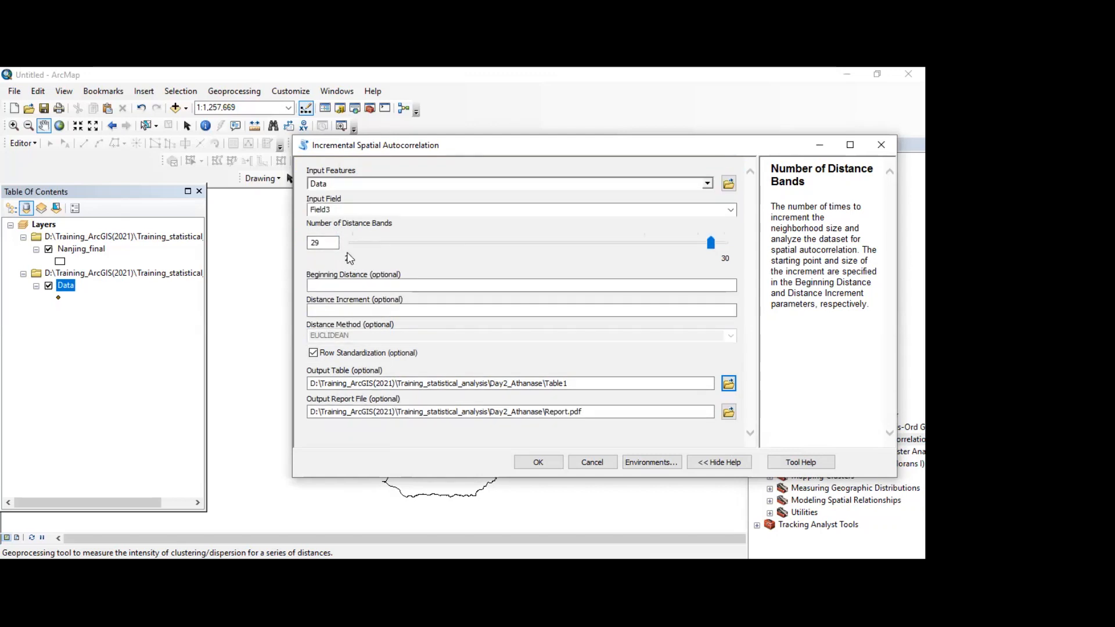
{"action": "left_click", "coordinate": [334, 241]}
{"action": "key", "text": "BackSpace"}
{"action": "key", "text": "BackSpace"}
{"action": "left_click", "coordinate": [388, 210]}
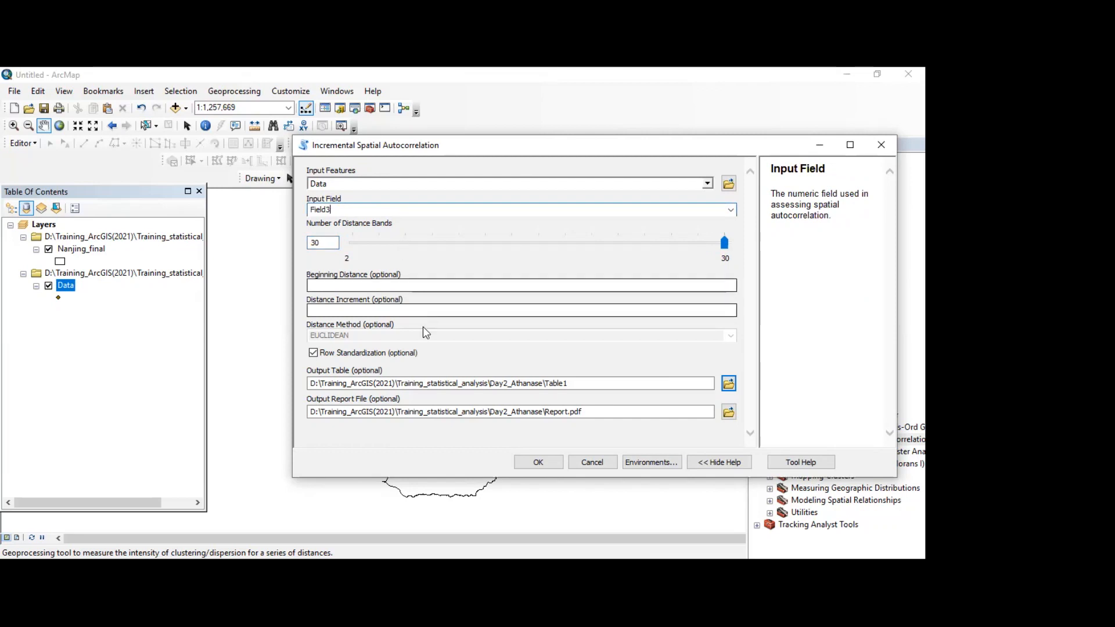
{"action": "left_click", "coordinate": [538, 457]}
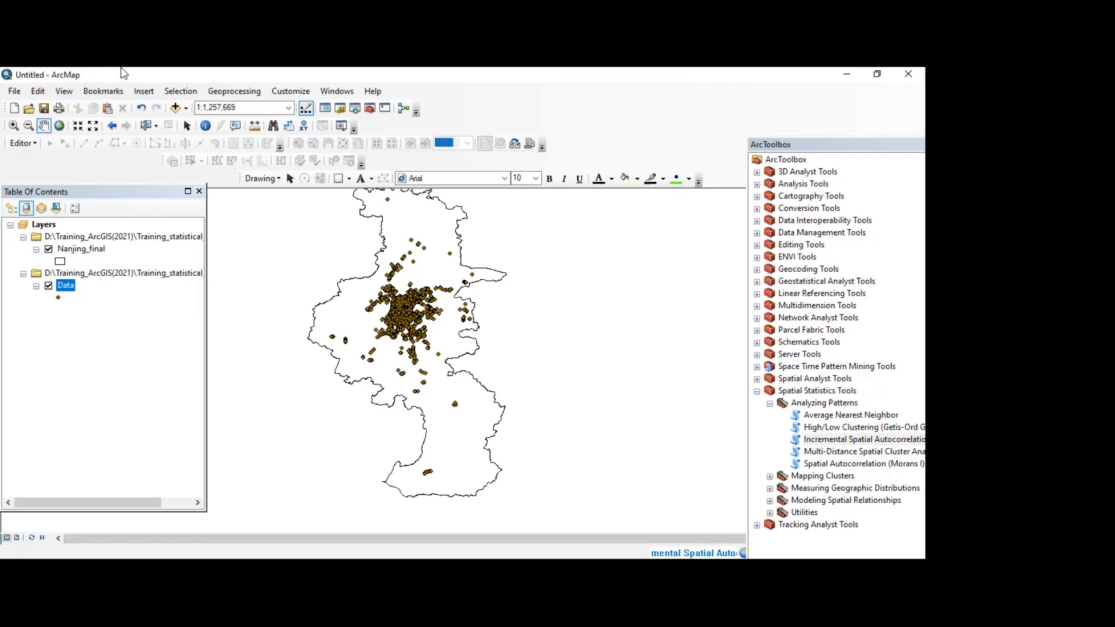
Step: Inspect the Incremental Spatial Autocorrelation entry in the geoprocessing results by expanding it, and close the results
{"action": "left_click", "coordinate": [232, 92]}
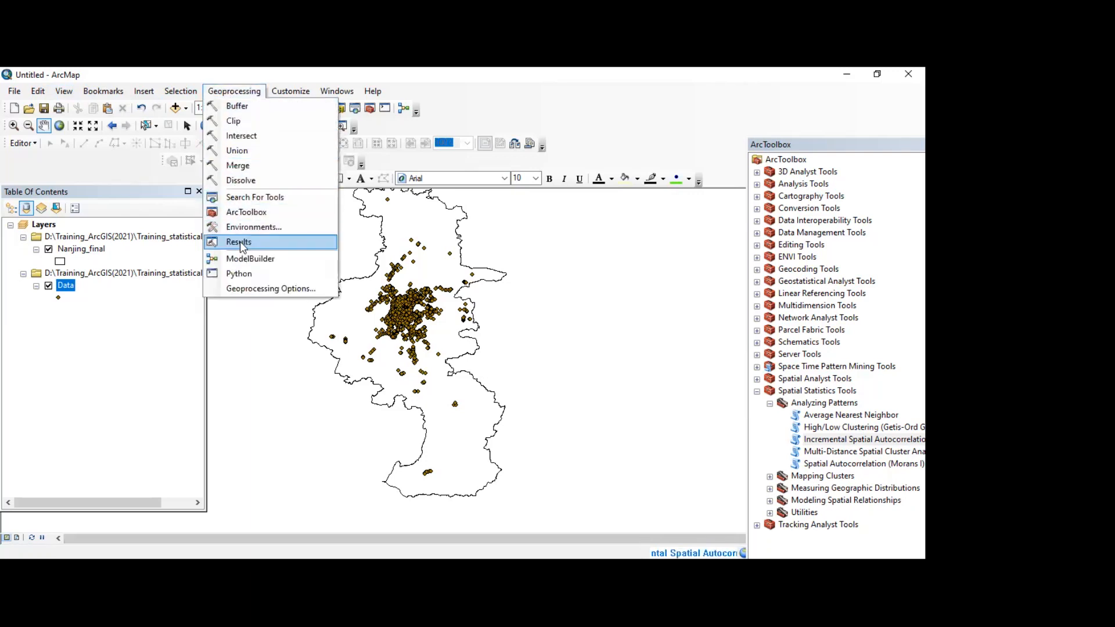
{"action": "left_click", "coordinate": [36, 91]}
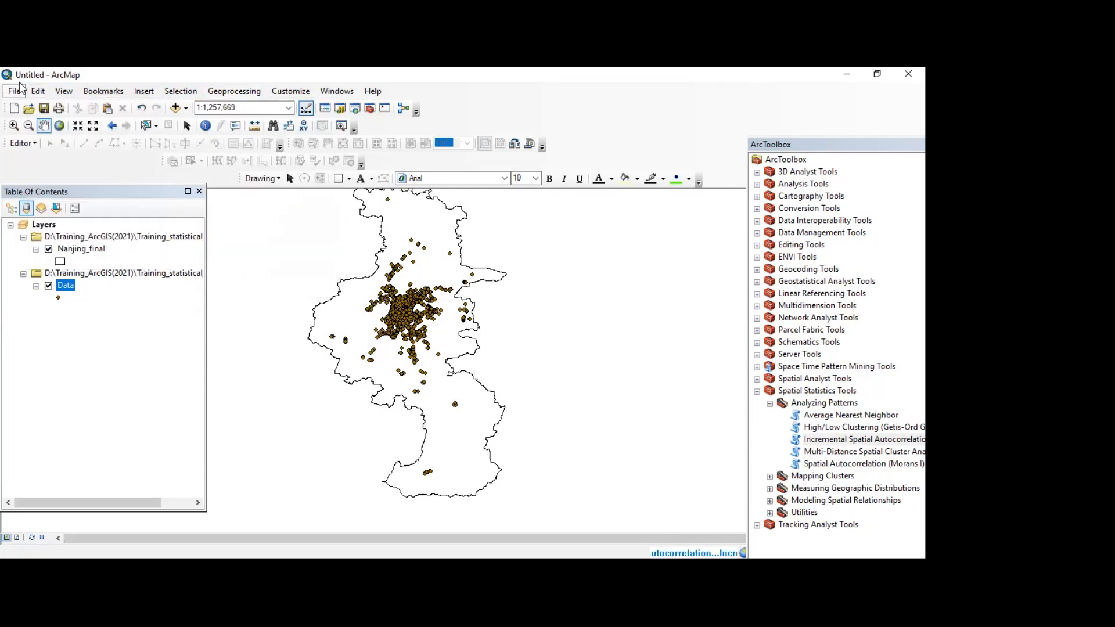
{"action": "left_click", "coordinate": [234, 92]}
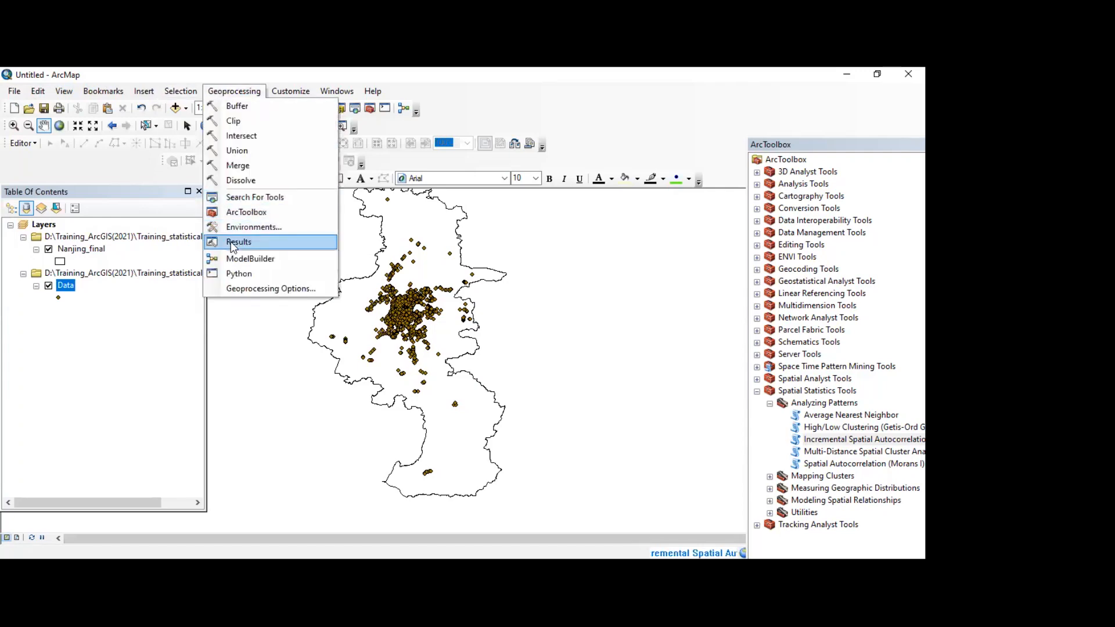
{"action": "left_click", "coordinate": [238, 242]}
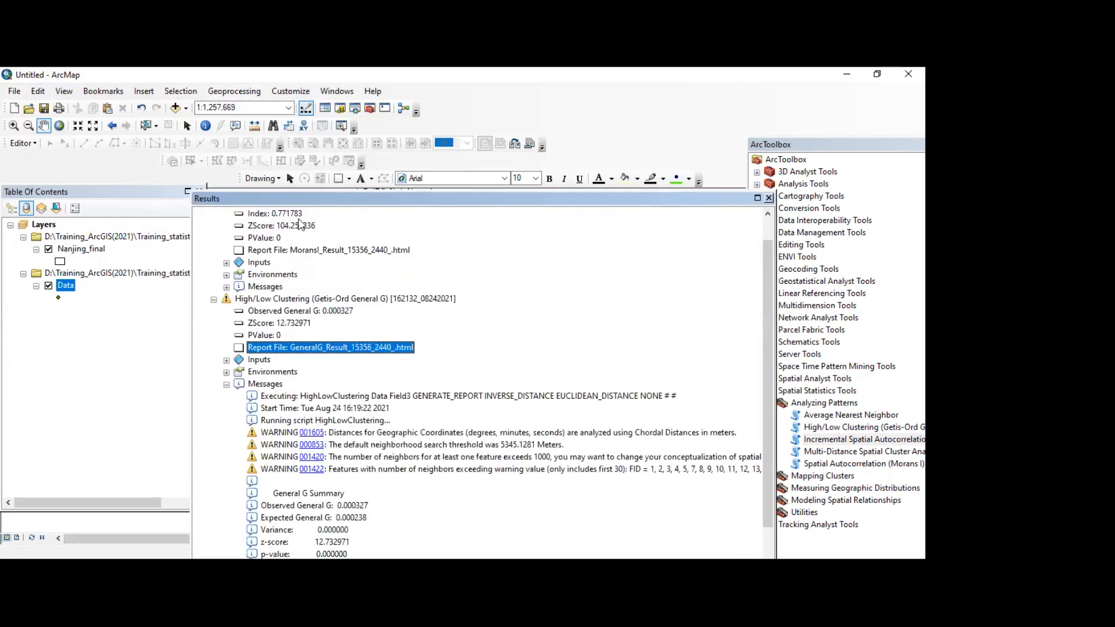
{"action": "scroll", "coordinate": [300, 221], "scroll_direction": "up", "scroll_amount": 1}
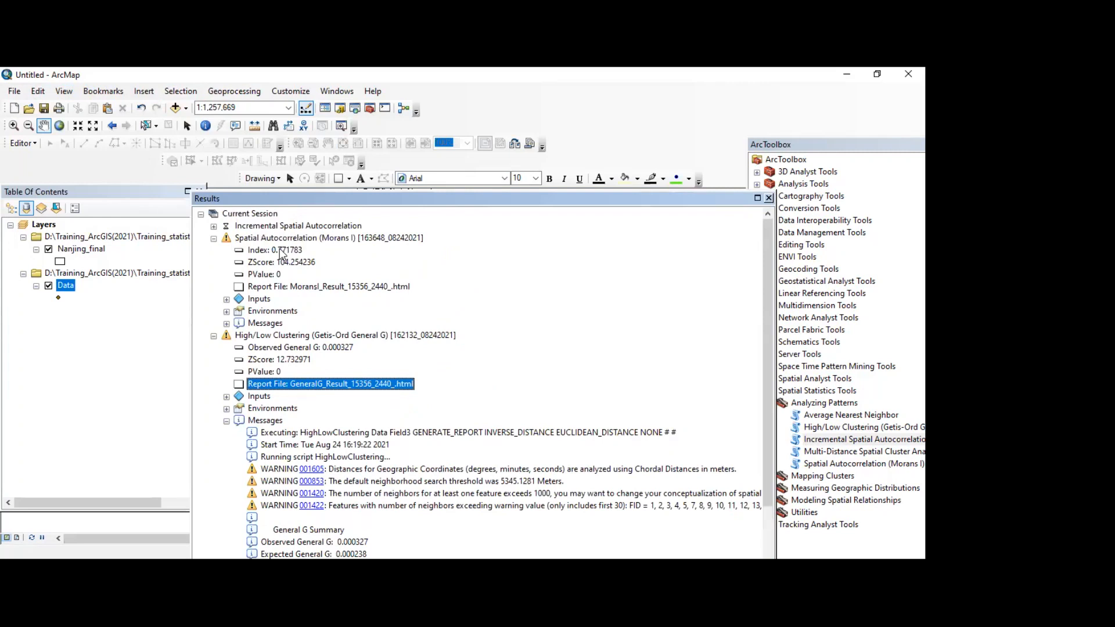
{"action": "left_click", "coordinate": [213, 227]}
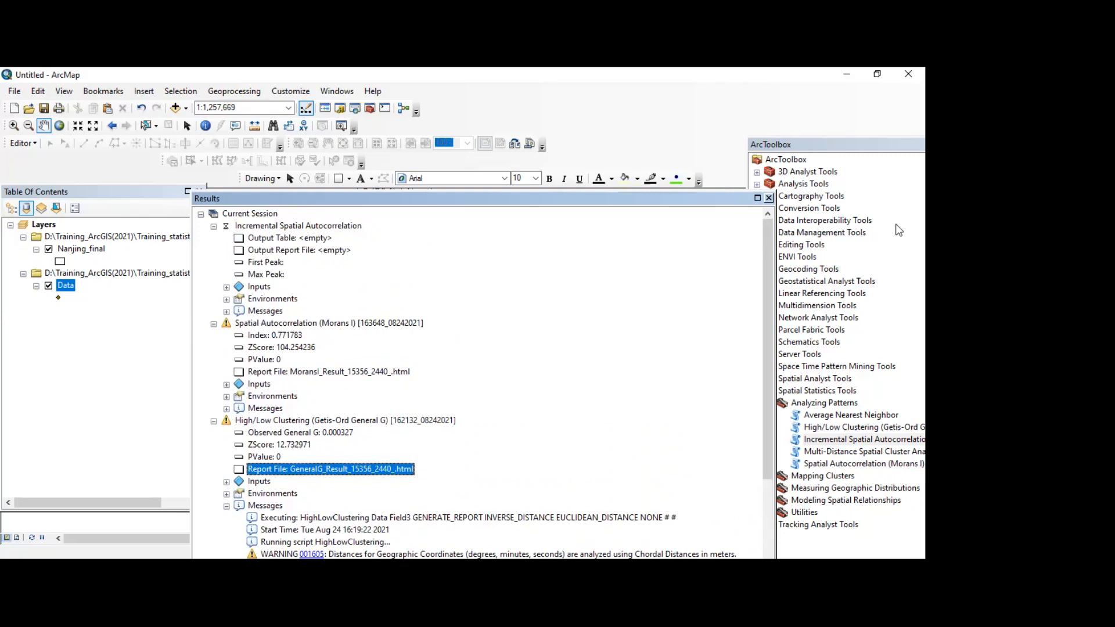
{"action": "left_click", "coordinate": [769, 198]}
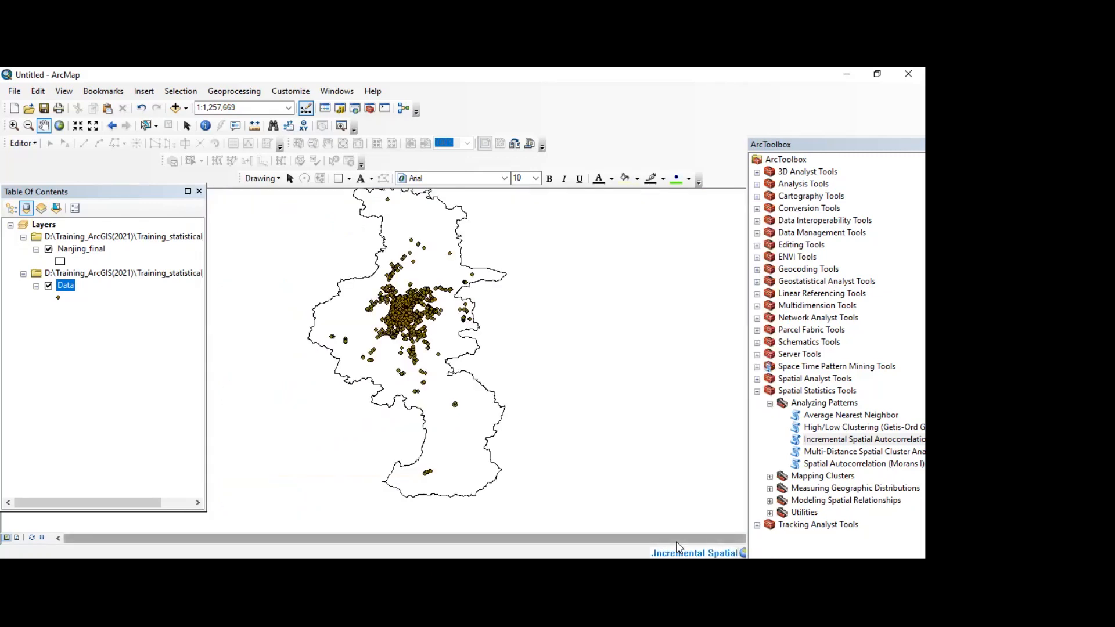
Step: Recheck the geoprocessing results for the Incremental Spatial Autocorrelation output table, report file and peaks, and close them again
{"action": "left_click", "coordinate": [232, 93]}
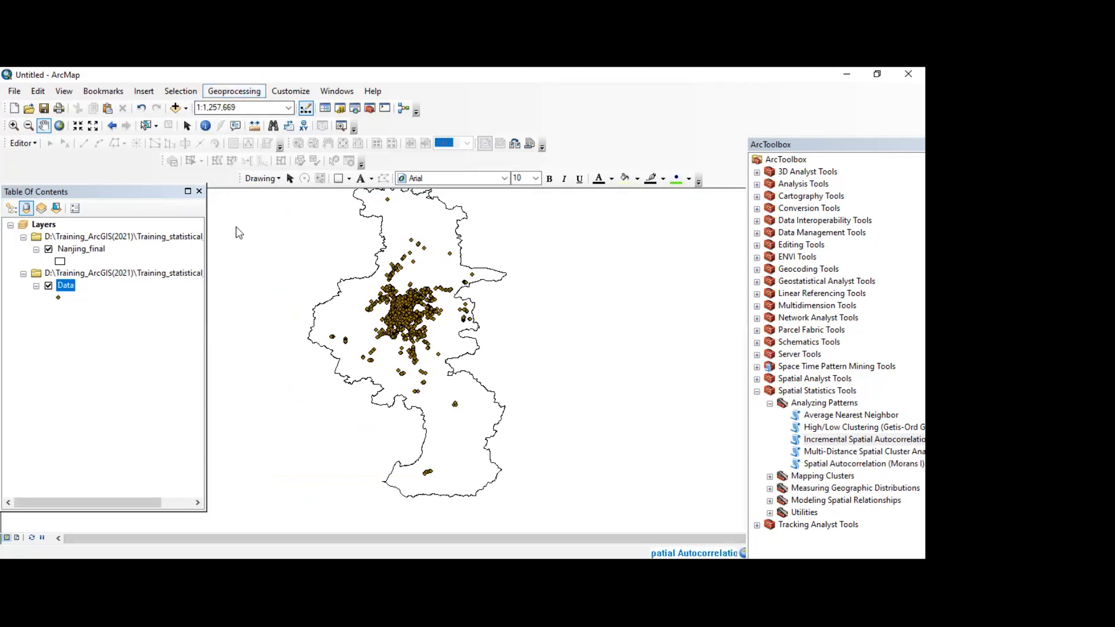
{"action": "left_click", "coordinate": [237, 242]}
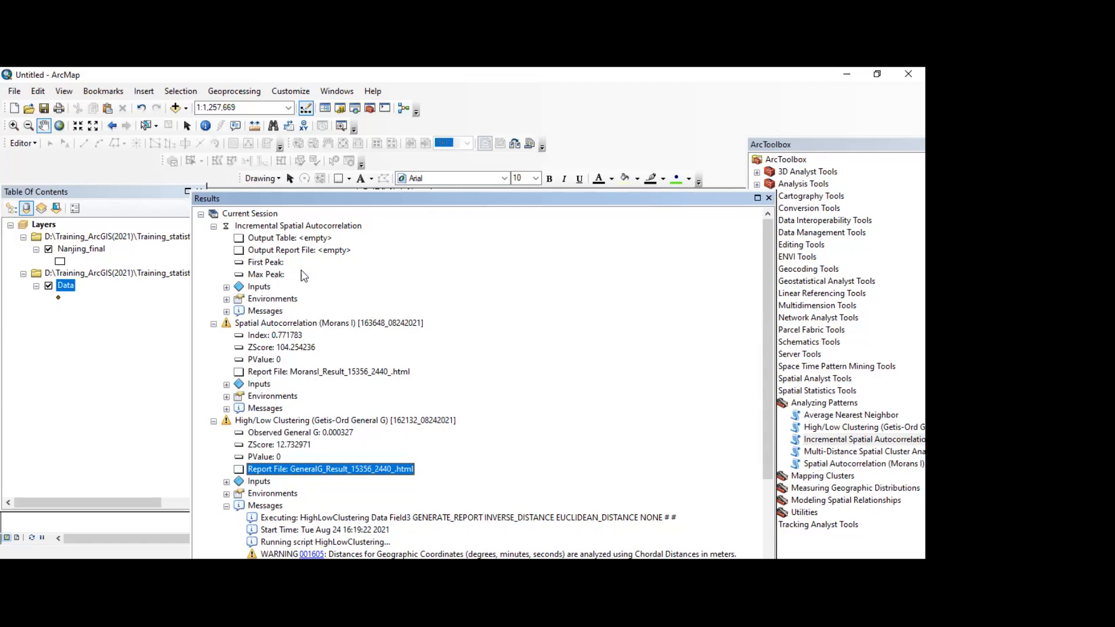
{"action": "left_click", "coordinate": [768, 199]}
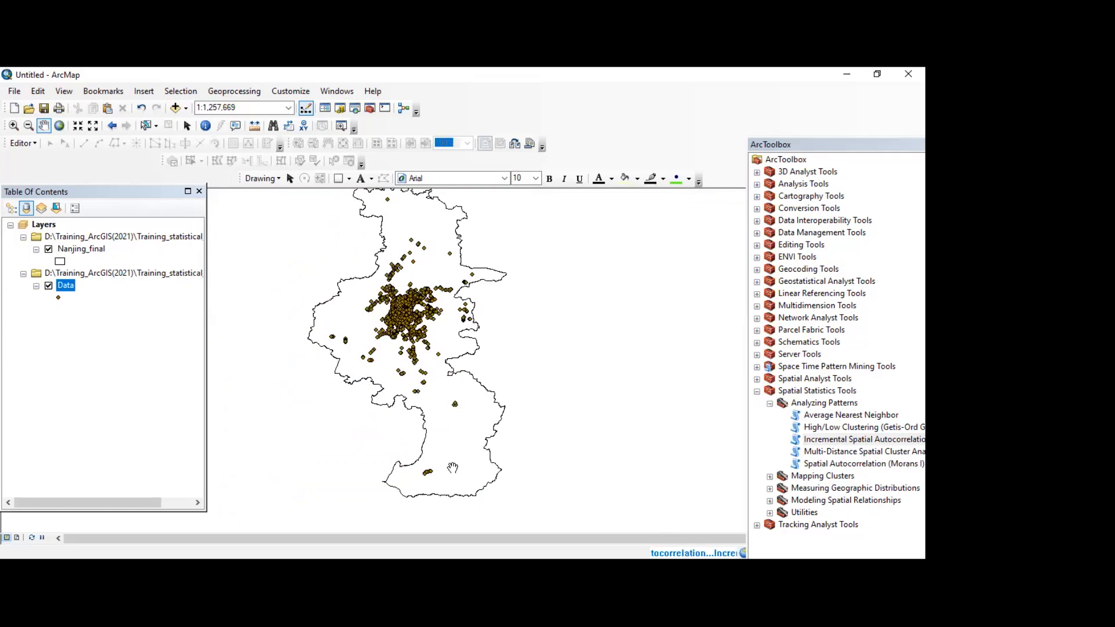
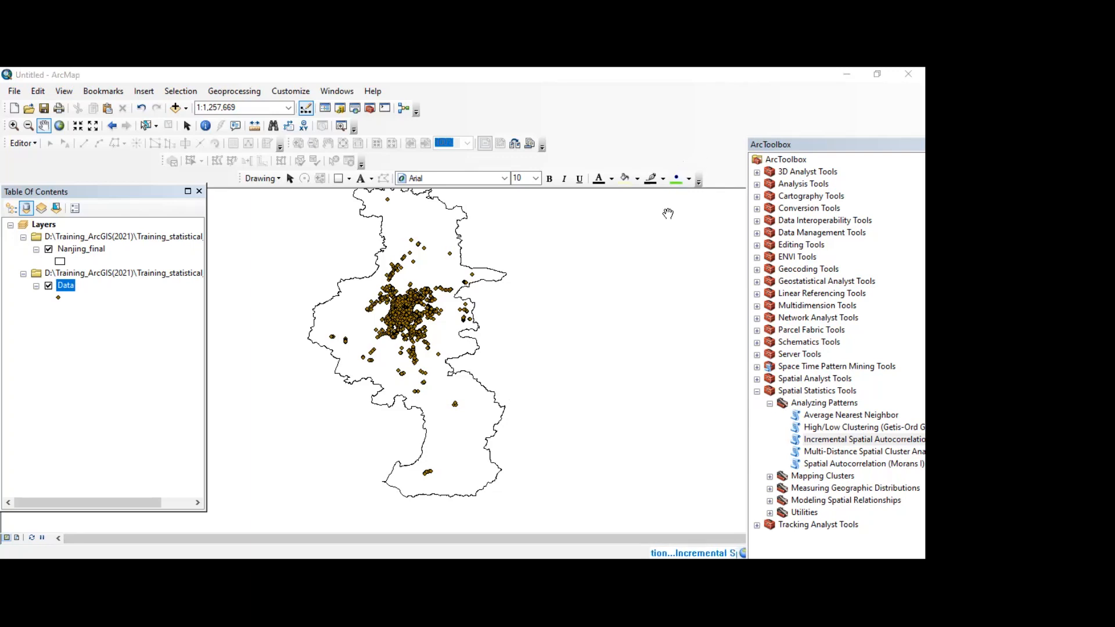
Step: Reopen the geoprocessing results and try to open the Incremental Spatial Autocorrelation output table Table1.dbf
{"action": "left_click", "coordinate": [422, 283]}
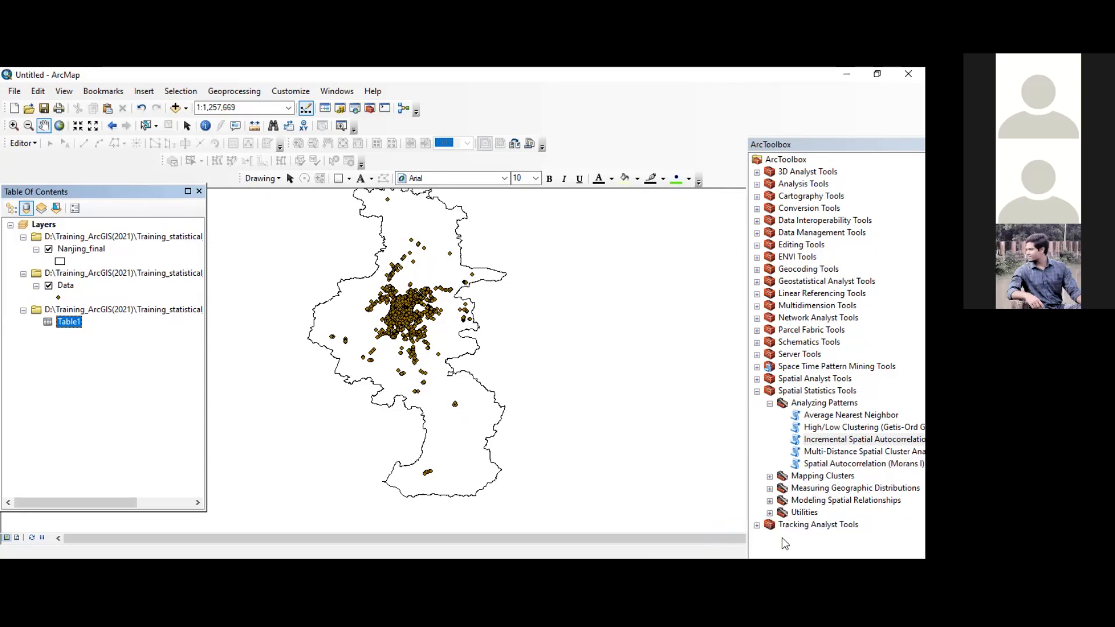
{"action": "left_click", "coordinate": [219, 88]}
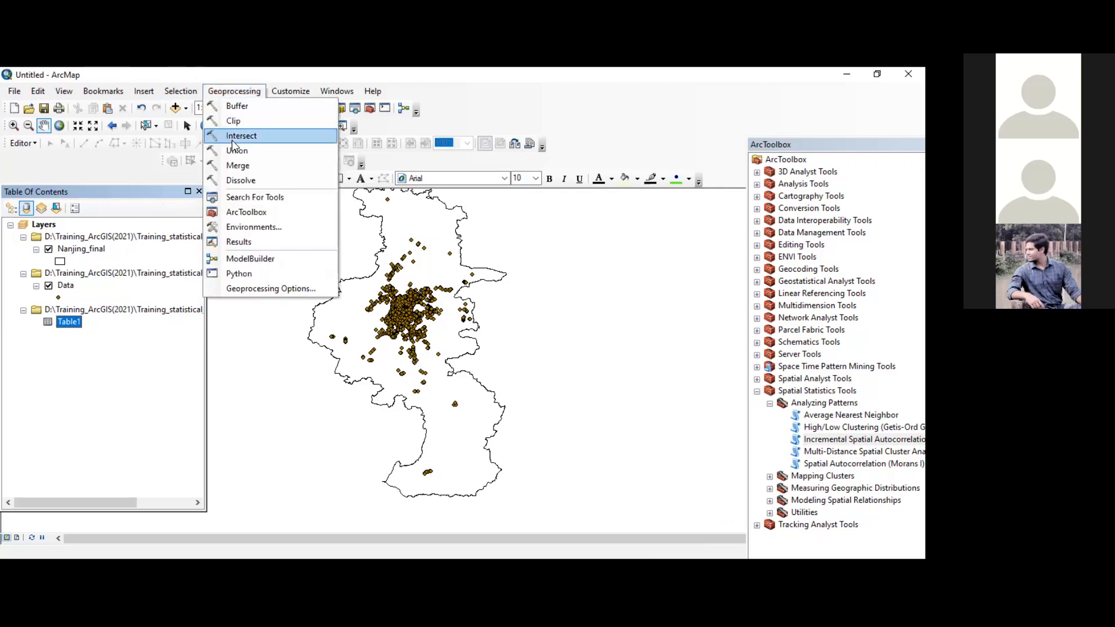
{"action": "left_click", "coordinate": [240, 241]}
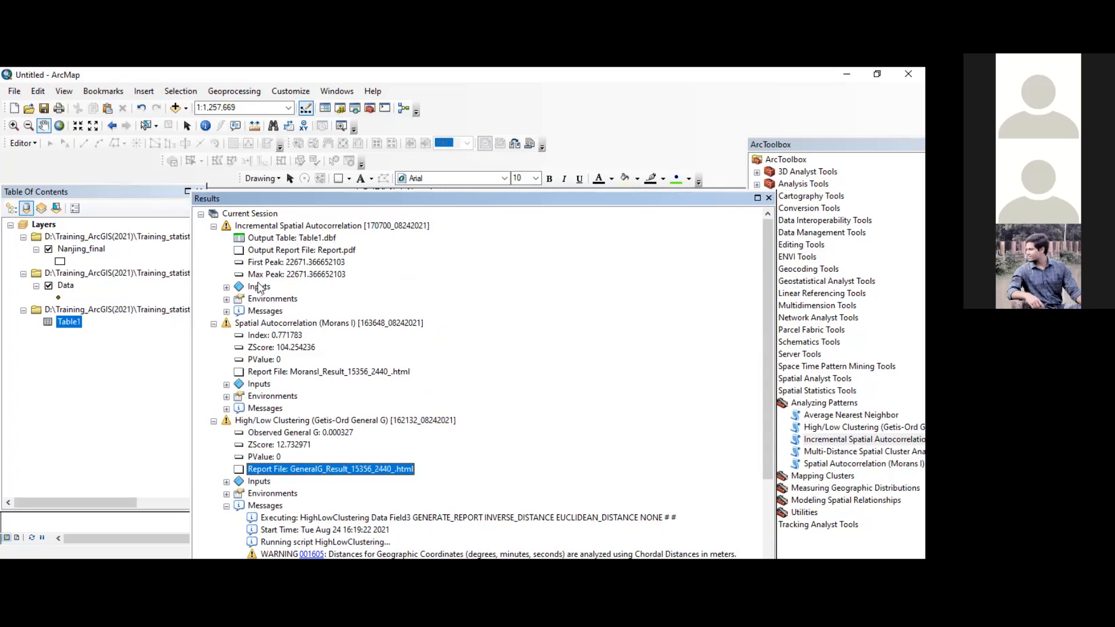
{"action": "left_click", "coordinate": [275, 239]}
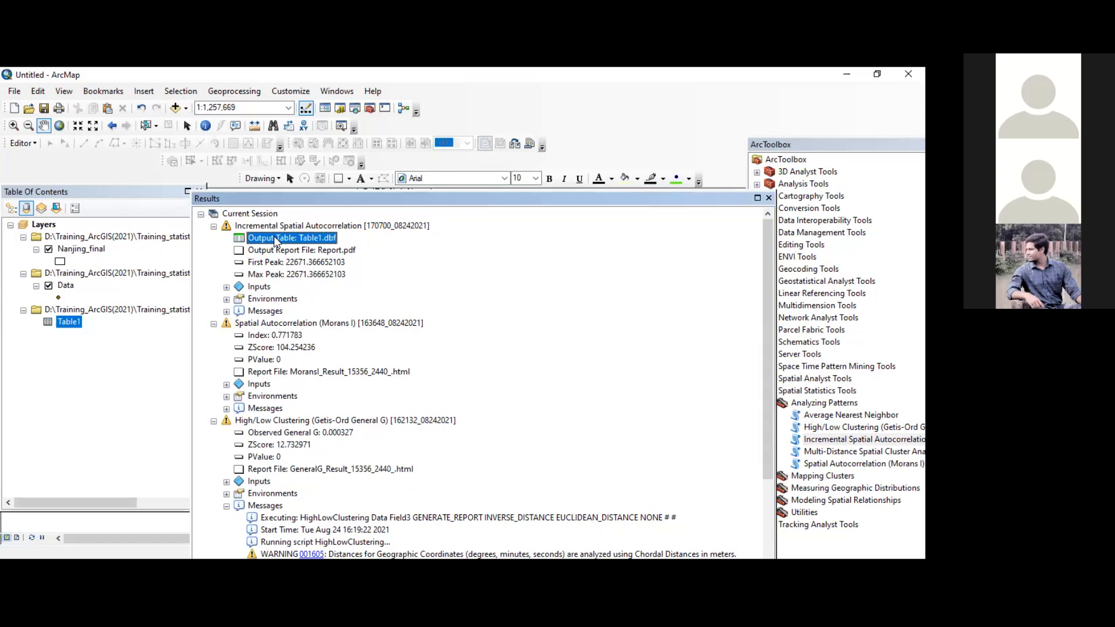
{"action": "double_click", "coordinate": [275, 239]}
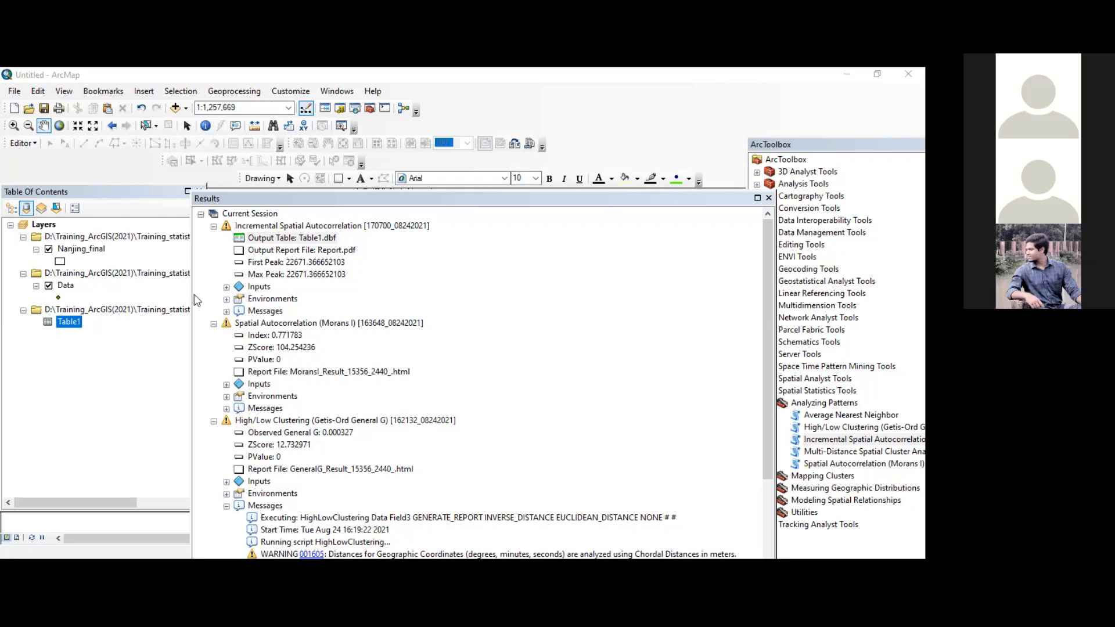
Step: Check the options offered for the Table1.dbf output table and select the Report.pdf output report file
{"action": "left_click", "coordinate": [251, 239]}
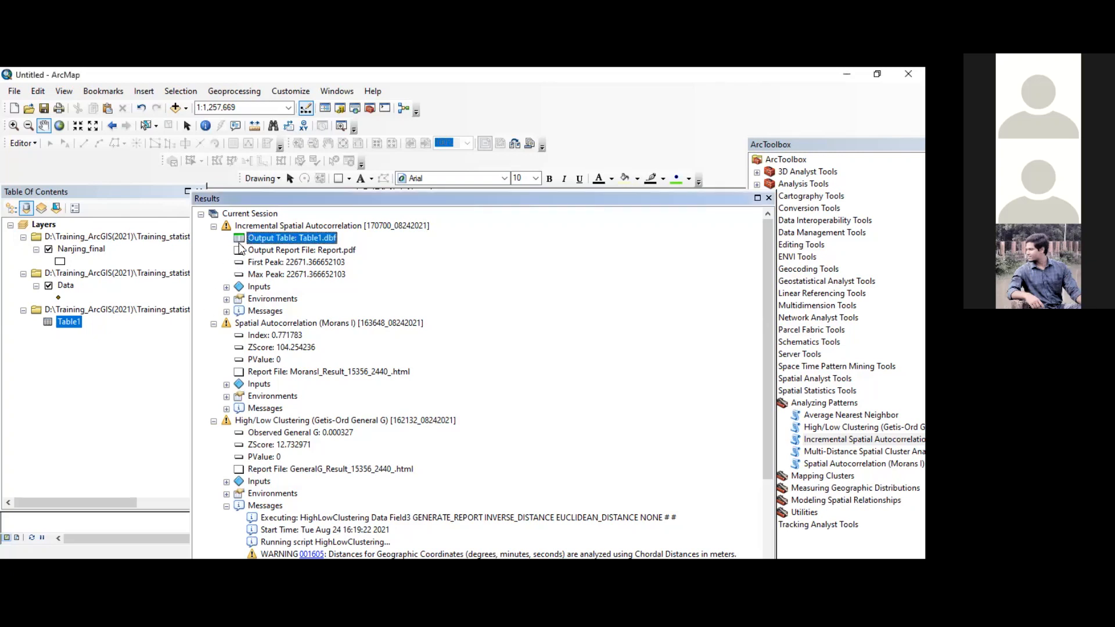
{"action": "right_click", "coordinate": [266, 241]}
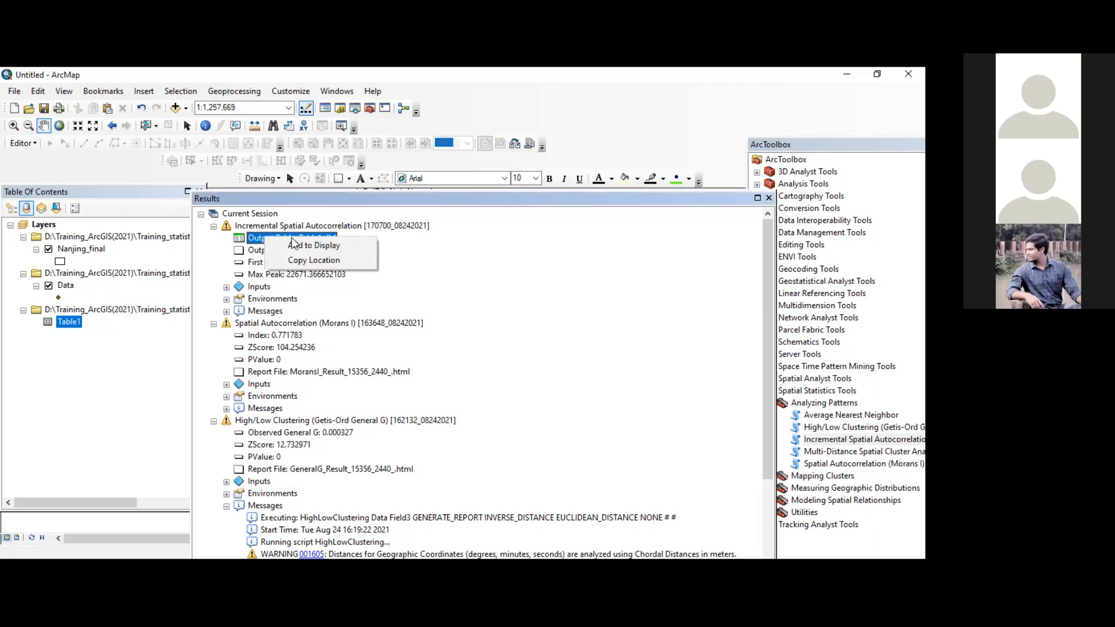
{"action": "left_click", "coordinate": [256, 238]}
{"action": "right_click", "coordinate": [256, 238]}
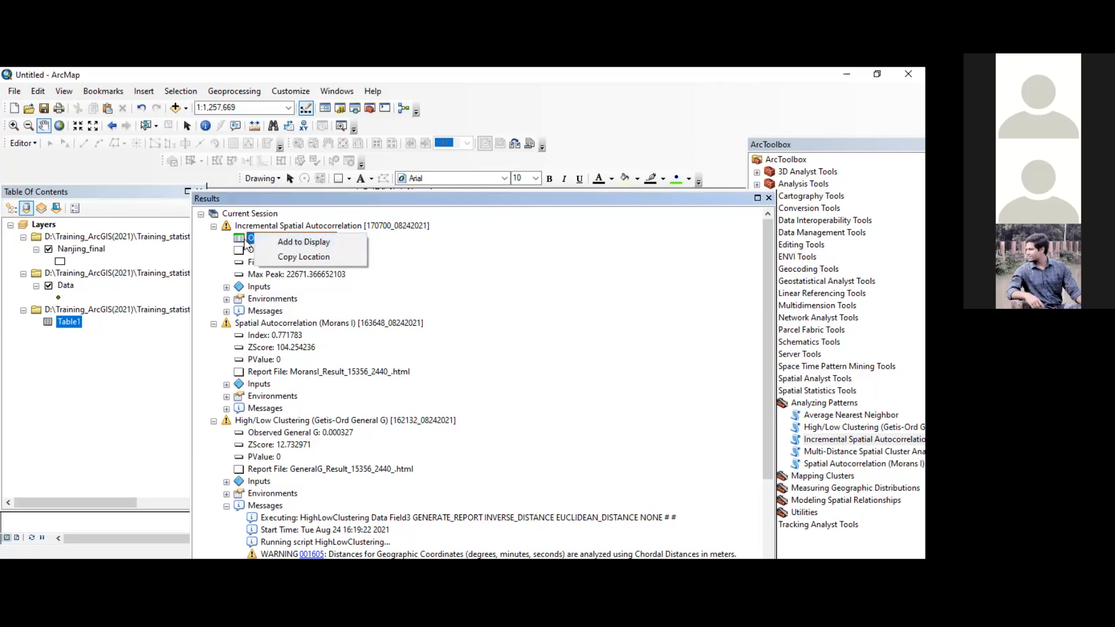
{"action": "left_click", "coordinate": [251, 237]}
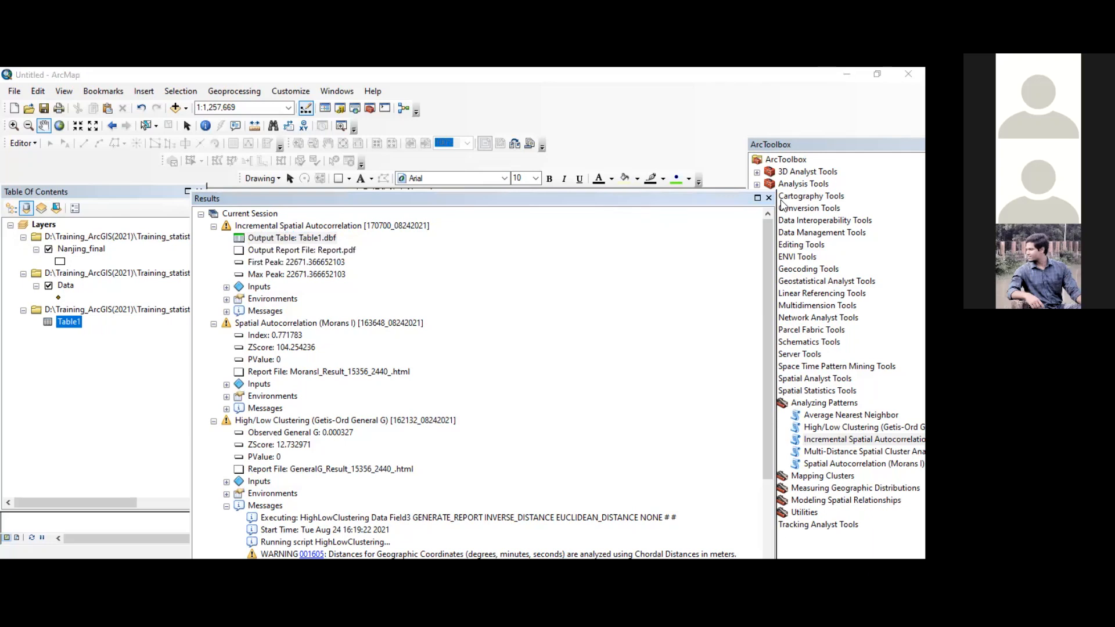
{"action": "left_click", "coordinate": [310, 238]}
{"action": "right_click", "coordinate": [294, 239]}
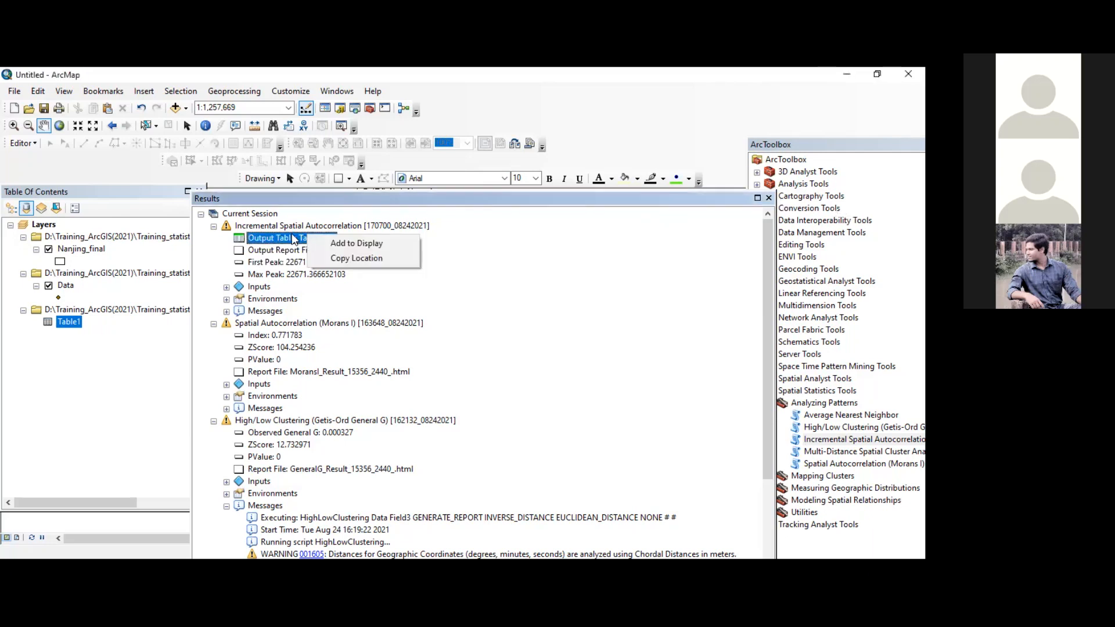
{"action": "left_click", "coordinate": [241, 243]}
{"action": "double_click", "coordinate": [242, 243]}
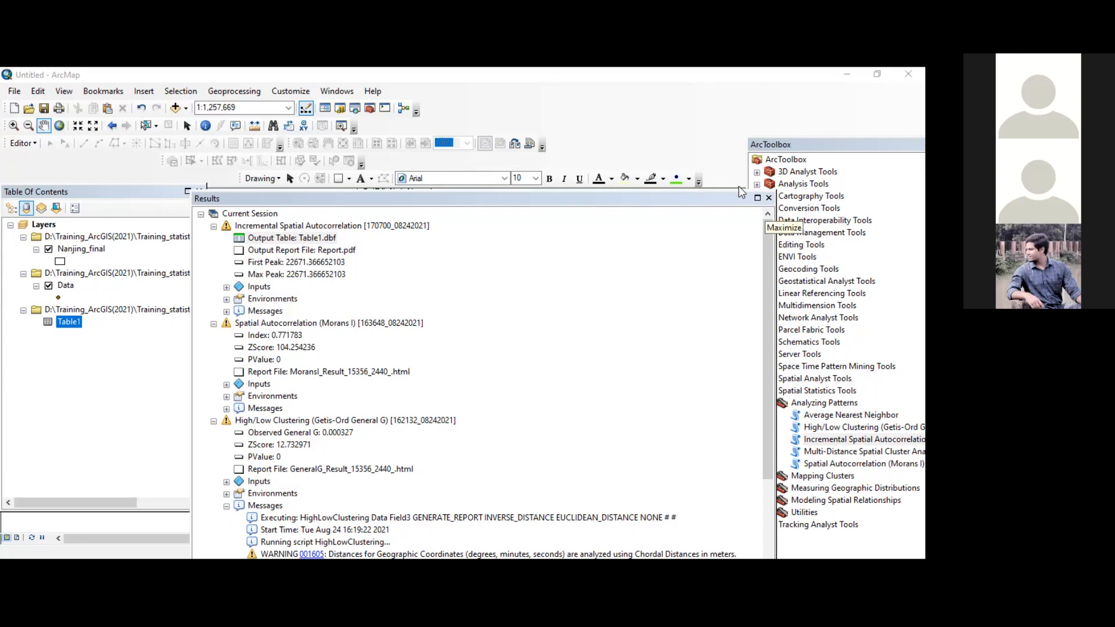
{"action": "left_click", "coordinate": [377, 294]}
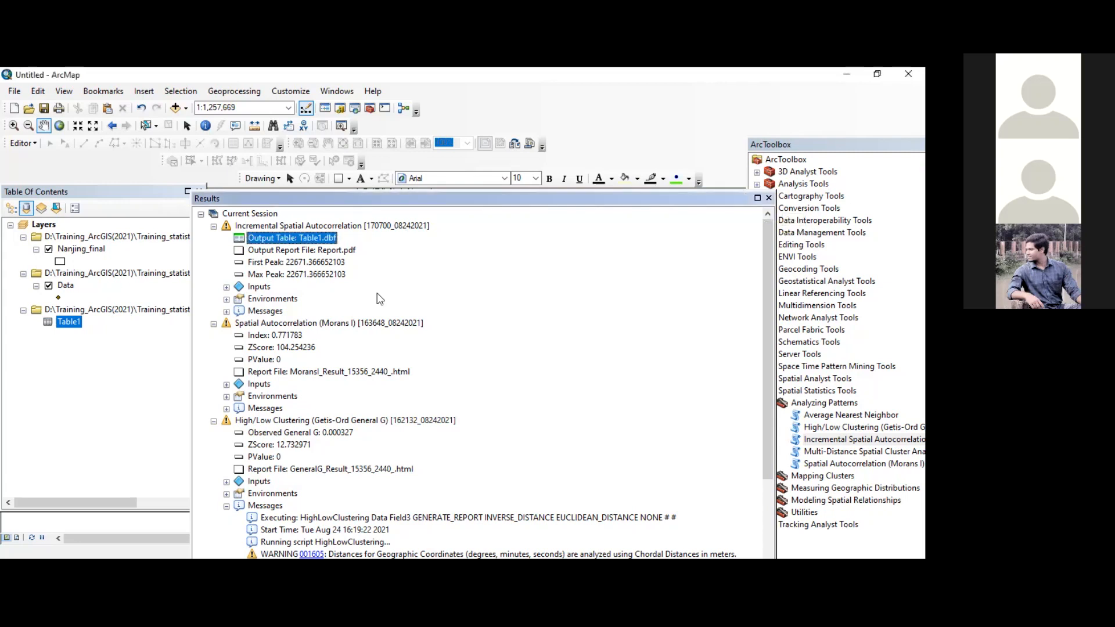
{"action": "left_click", "coordinate": [280, 252]}
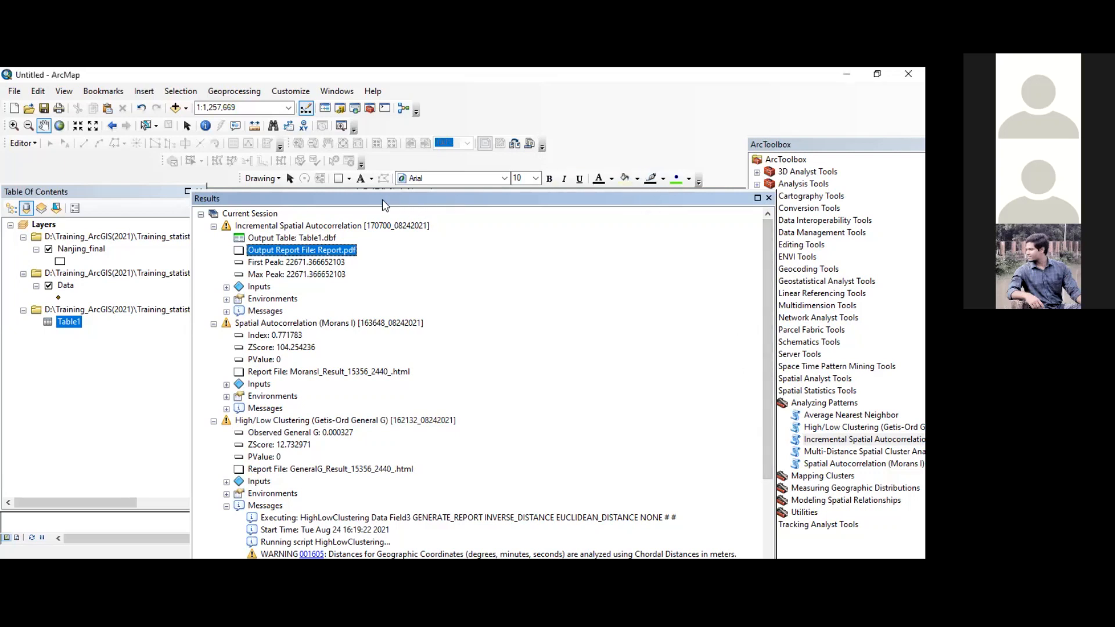
Step: Move the Results window clear of the toolbox and open Incremental Spatial Autocorrelation to read its help on z-scores and clustering intensity
{"action": "left_click_drag", "start_coordinate": [207, 200], "coordinate": [0, 200]}
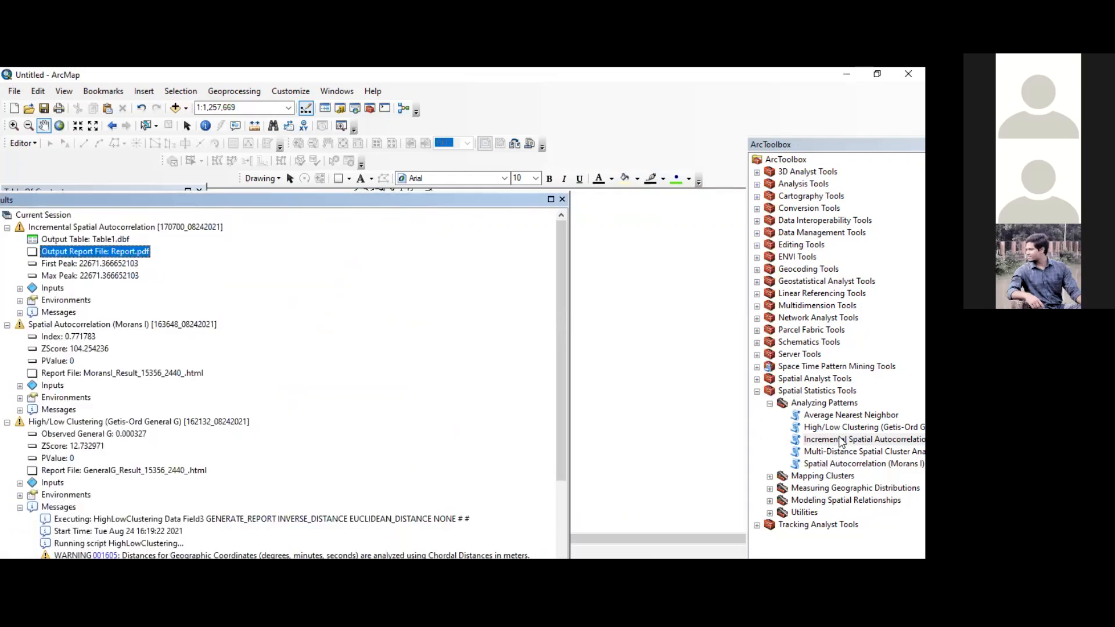
{"action": "double_click", "coordinate": [842, 442]}
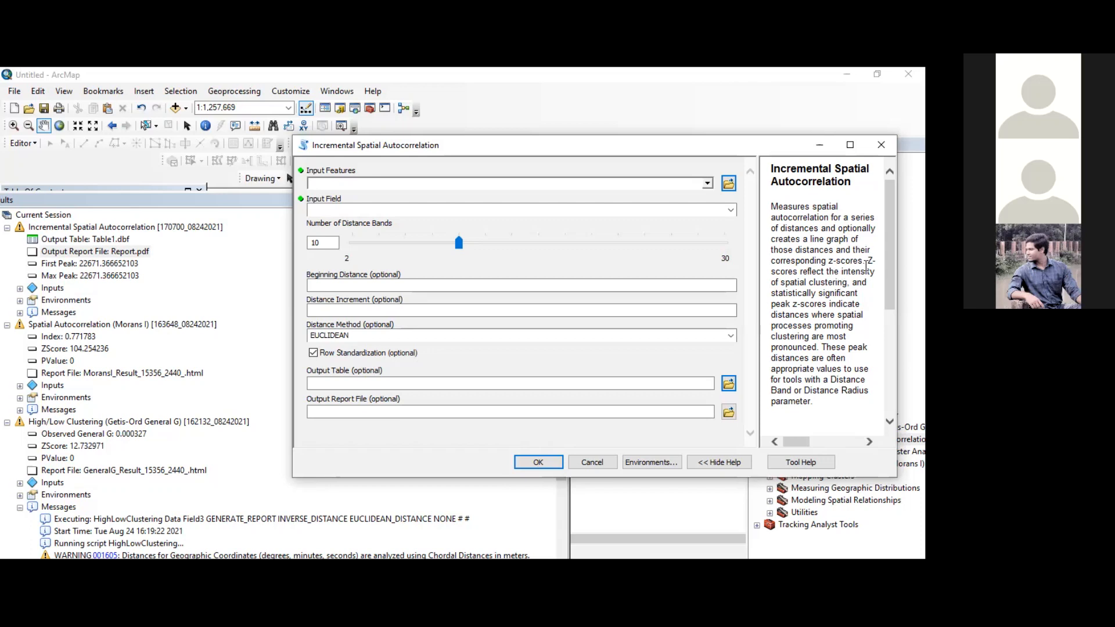
{"action": "left_click_drag", "start_coordinate": [867, 261], "coordinate": [868, 281]}
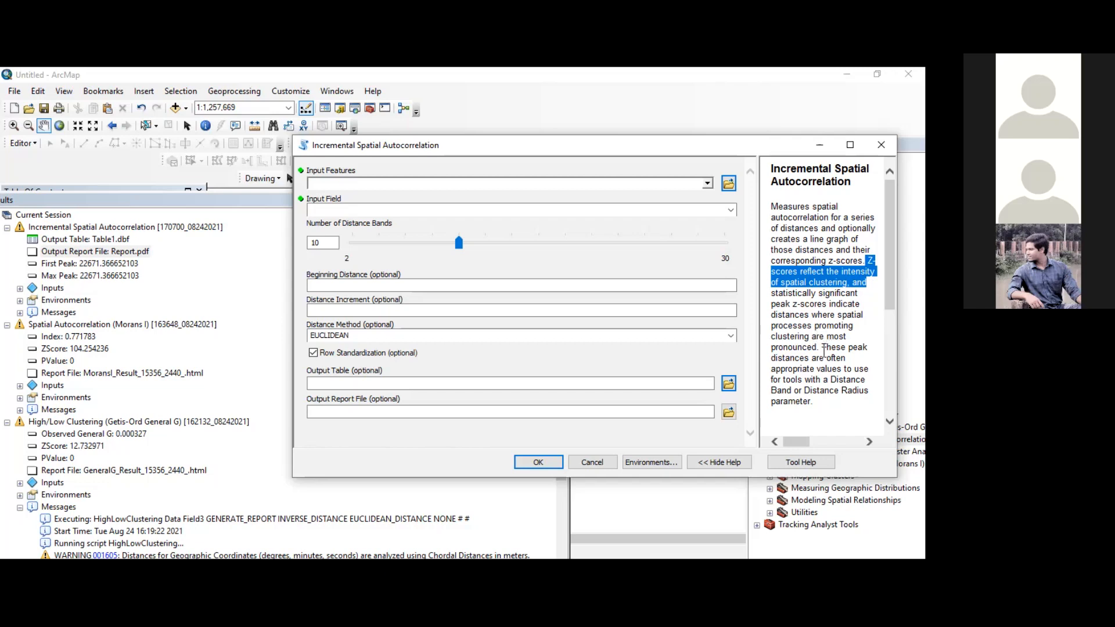
{"action": "left_click_drag", "start_coordinate": [822, 349], "coordinate": [852, 292]}
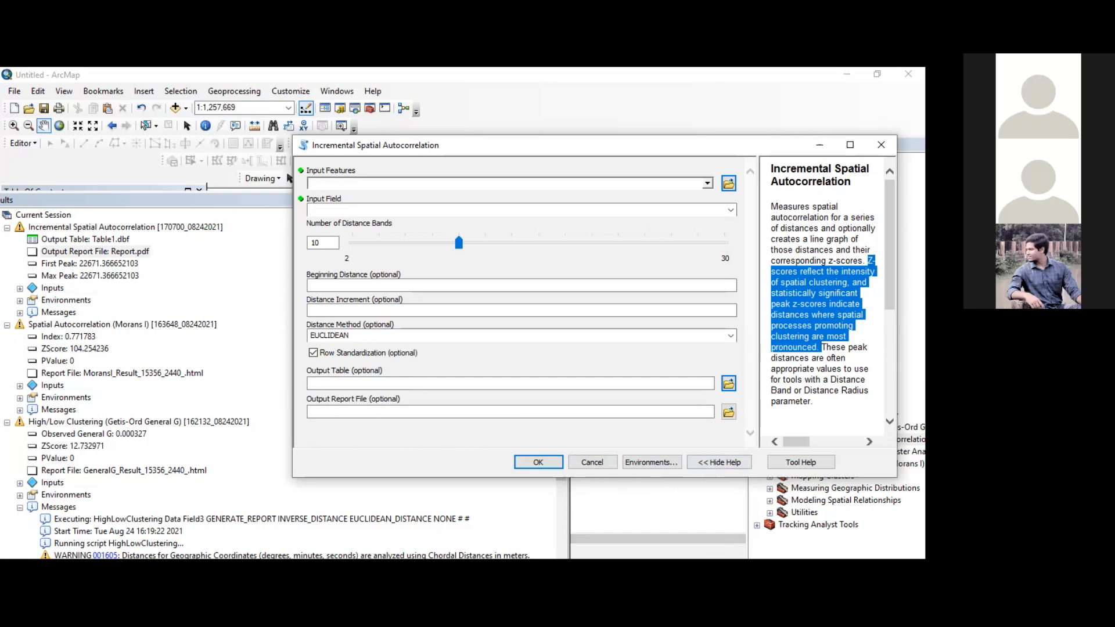
Step: Switch to Report.pdf in Foxit Reader and examine the Spatial Autocorrelation by Distance graph, including its z-score legend, peak and distance axis
{"action": "key", "text": "alt+Tab"}
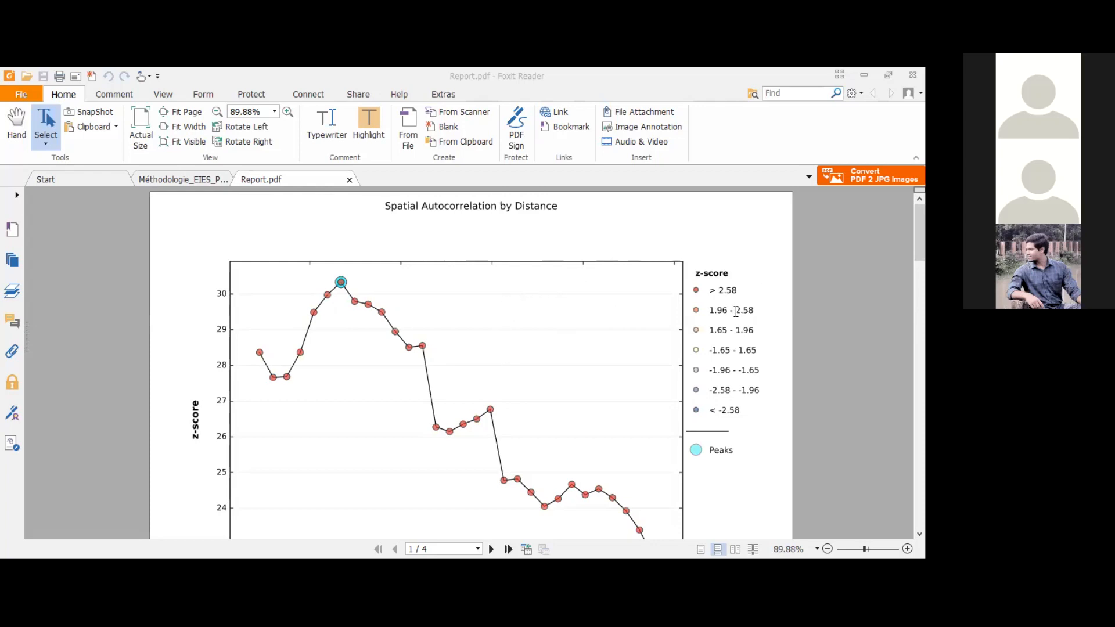
{"action": "scroll", "coordinate": [716, 325], "scroll_direction": "down", "scroll_amount": 1}
{"action": "scroll", "coordinate": [714, 325], "scroll_direction": "up", "scroll_amount": 1}
{"action": "scroll", "coordinate": [231, 328], "scroll_direction": "down", "scroll_amount": 3}
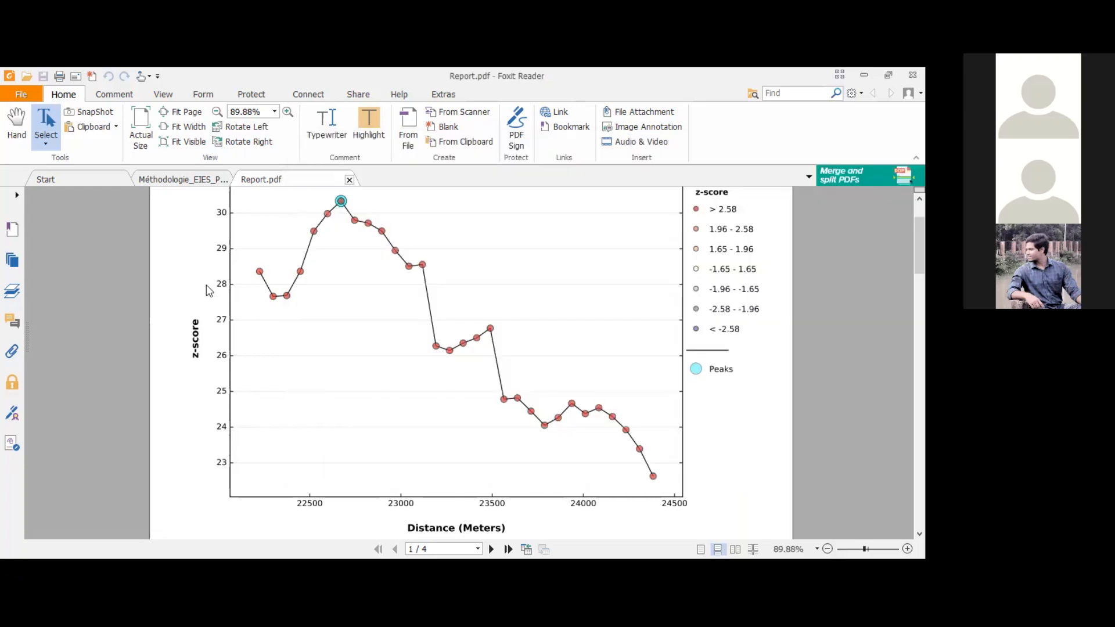
{"action": "scroll", "coordinate": [223, 216], "scroll_direction": "up", "scroll_amount": 1}
{"action": "scroll", "coordinate": [222, 216], "scroll_direction": "up", "scroll_amount": 1}
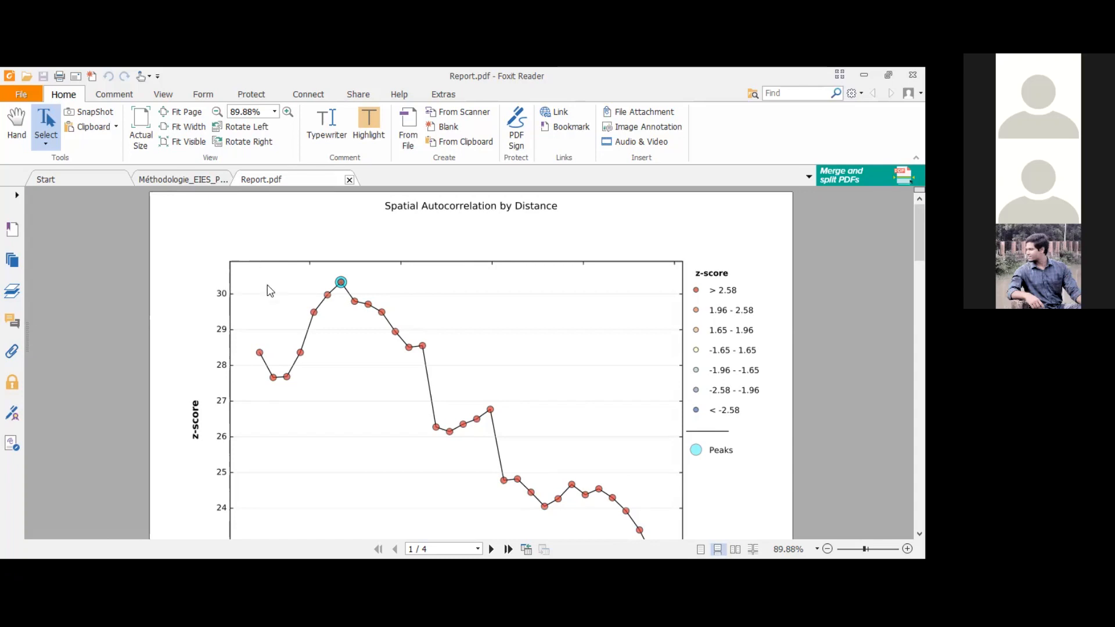
{"action": "scroll", "coordinate": [268, 290], "scroll_direction": "down", "scroll_amount": 4}
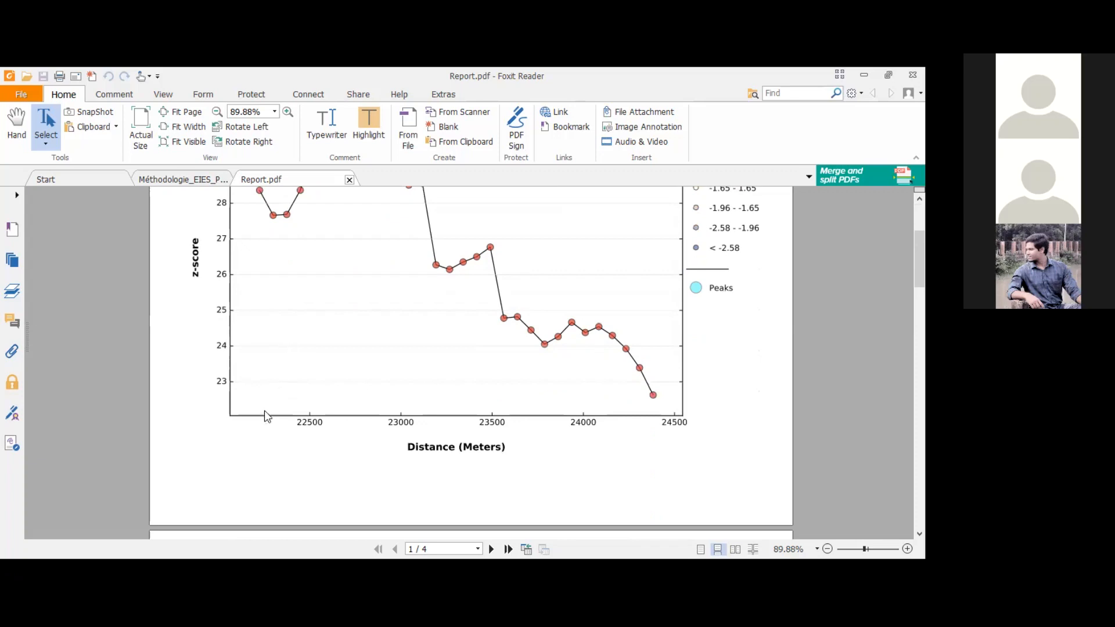
{"action": "scroll", "coordinate": [287, 380], "scroll_direction": "up", "scroll_amount": 2}
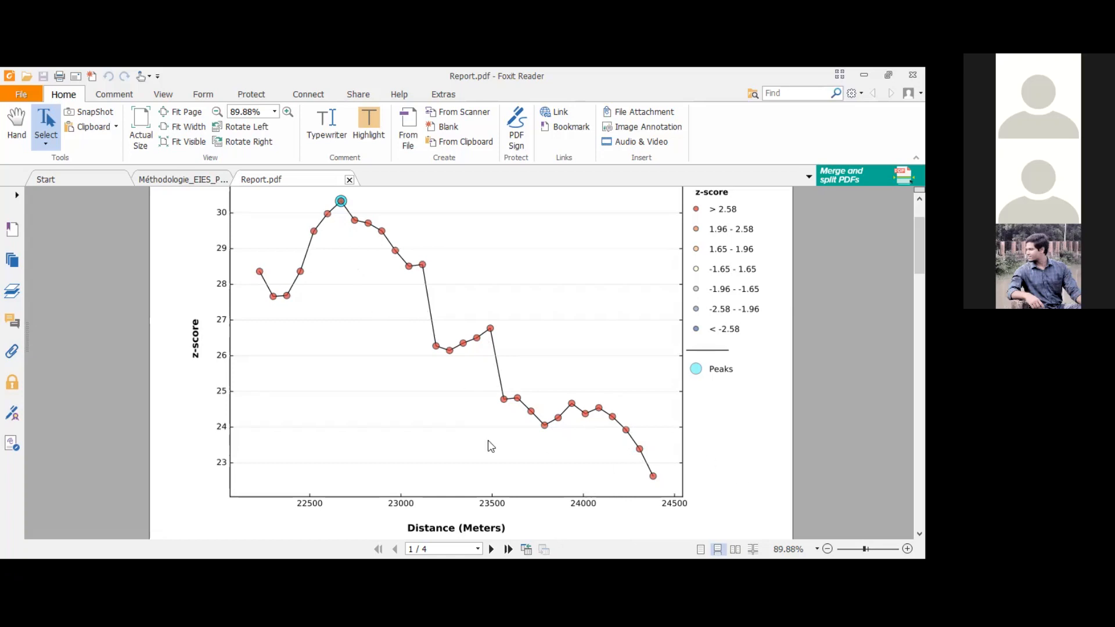
{"action": "key", "text": "alt+Tab"}
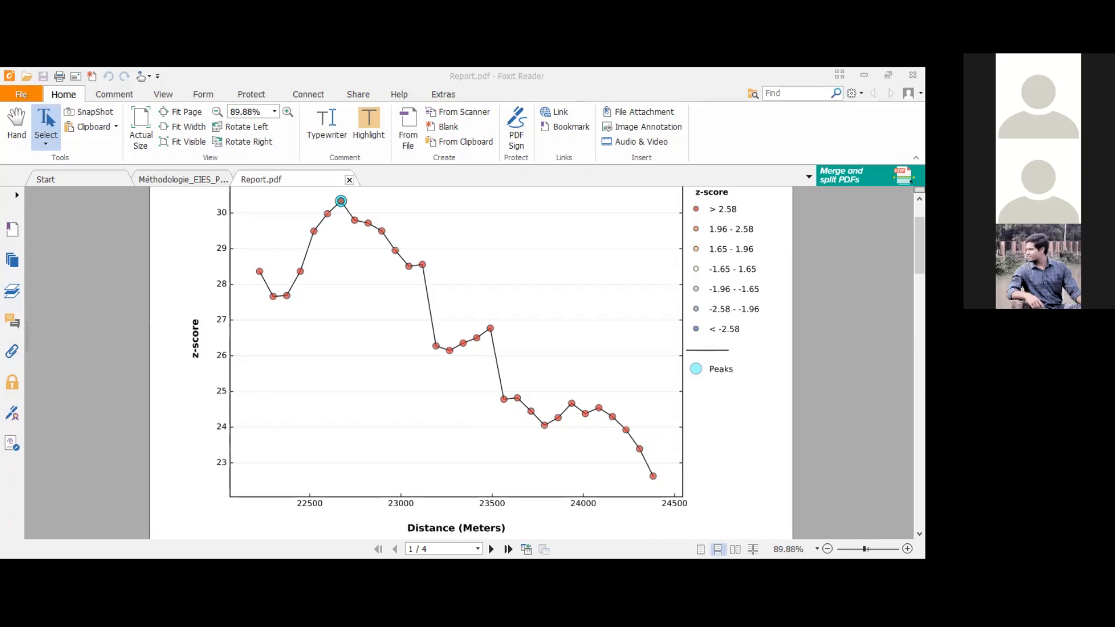
{"action": "left_click", "coordinate": [565, 382]}
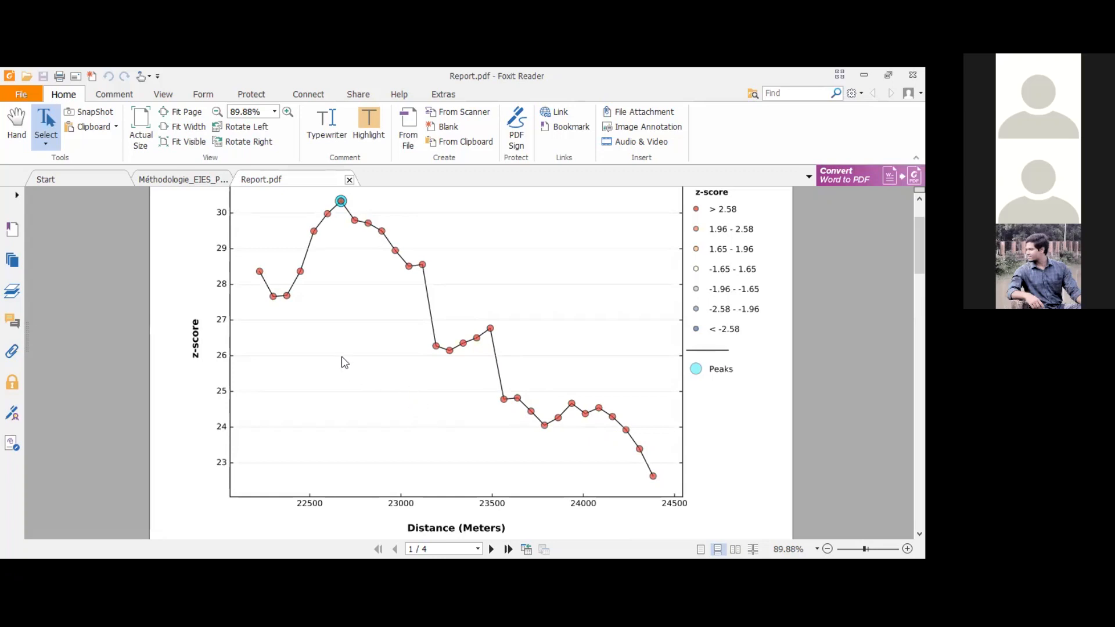
Step: Examine the Global Moran's I Summary by Distance tables on pages 2 and 3, reading the index, z-score and p-value columns
{"action": "scroll", "coordinate": [353, 361], "scroll_direction": "down", "scroll_amount": 1}
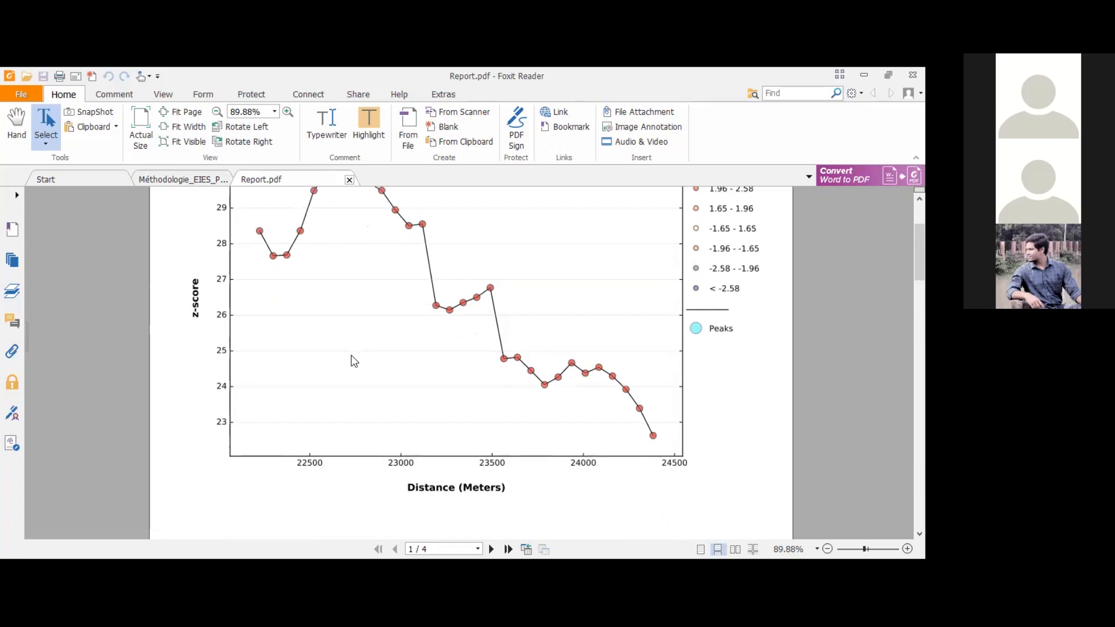
{"action": "scroll", "coordinate": [354, 361], "scroll_direction": "down", "scroll_amount": 4}
{"action": "scroll", "coordinate": [352, 359], "scroll_direction": "down", "scroll_amount": 3}
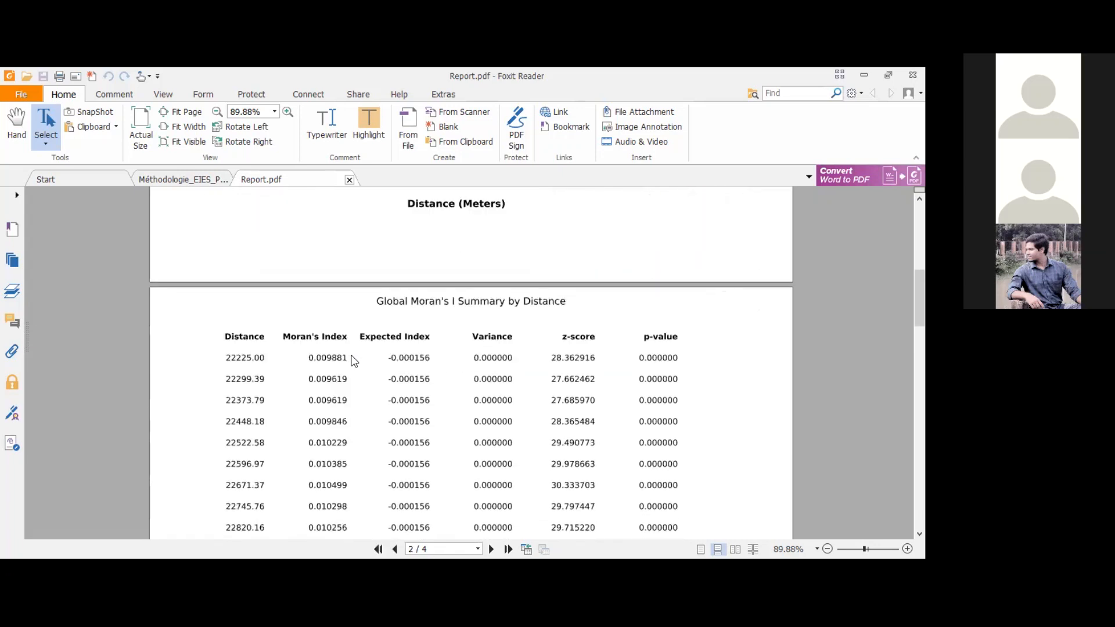
{"action": "scroll", "coordinate": [356, 351], "scroll_direction": "down", "scroll_amount": 1}
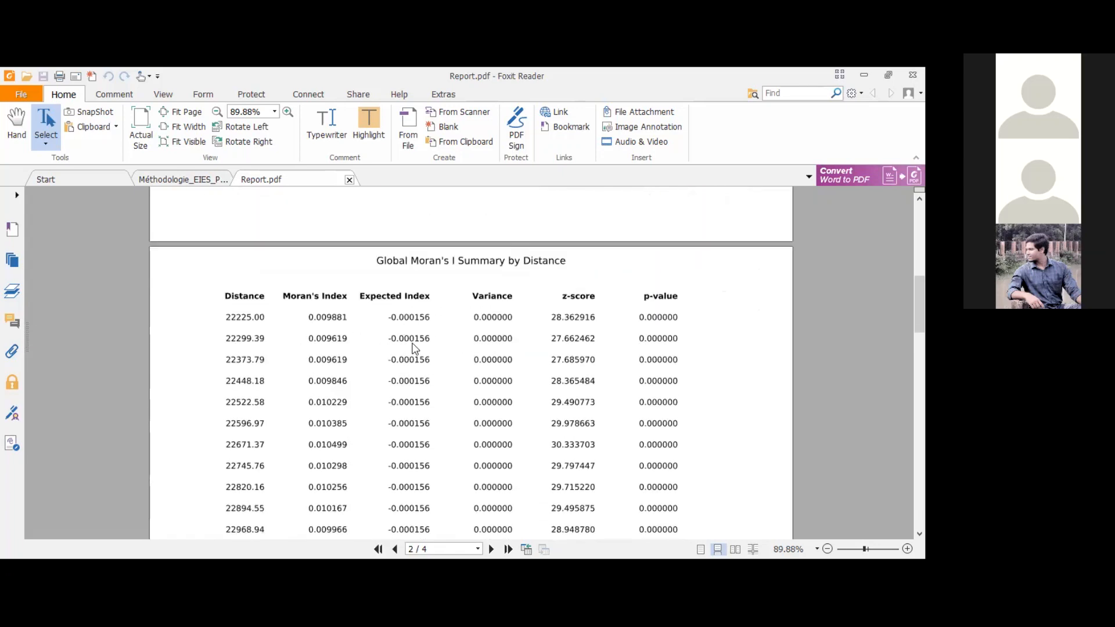
{"action": "scroll", "coordinate": [410, 350], "scroll_direction": "down", "scroll_amount": 3}
{"action": "scroll", "coordinate": [411, 361], "scroll_direction": "up", "scroll_amount": 2}
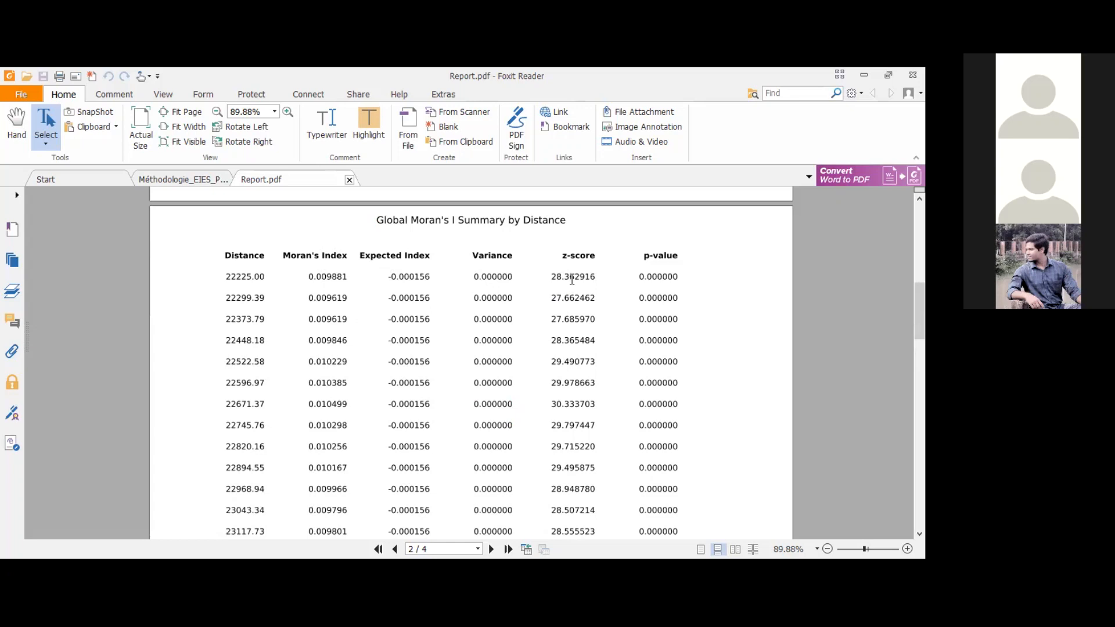
{"action": "scroll", "coordinate": [625, 383], "scroll_direction": "down", "scroll_amount": 3}
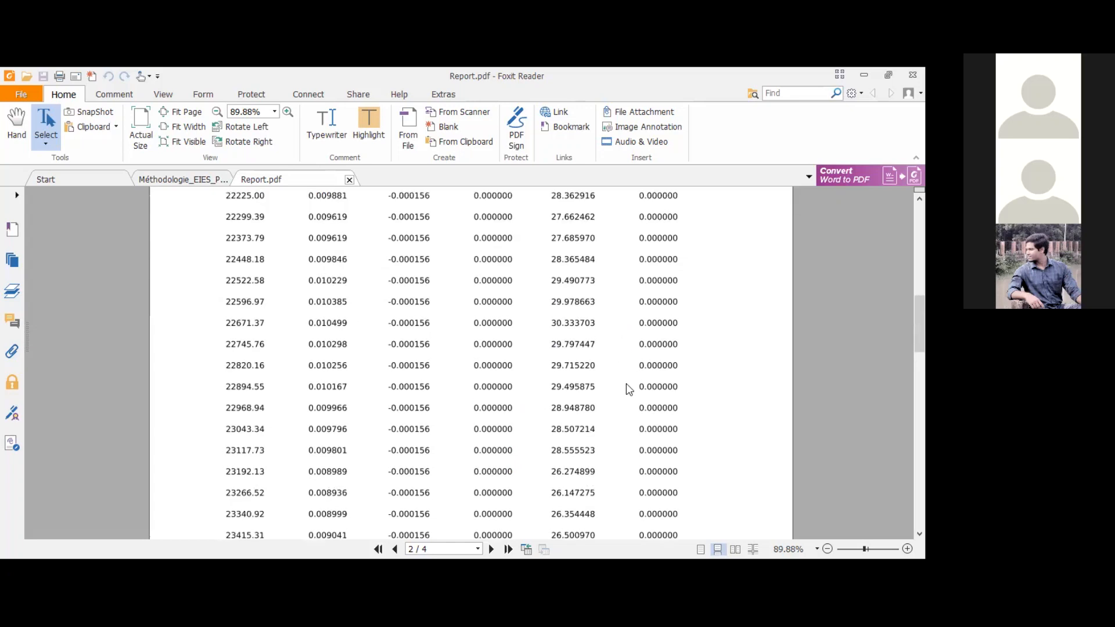
{"action": "scroll", "coordinate": [660, 364], "scroll_direction": "up", "scroll_amount": 4}
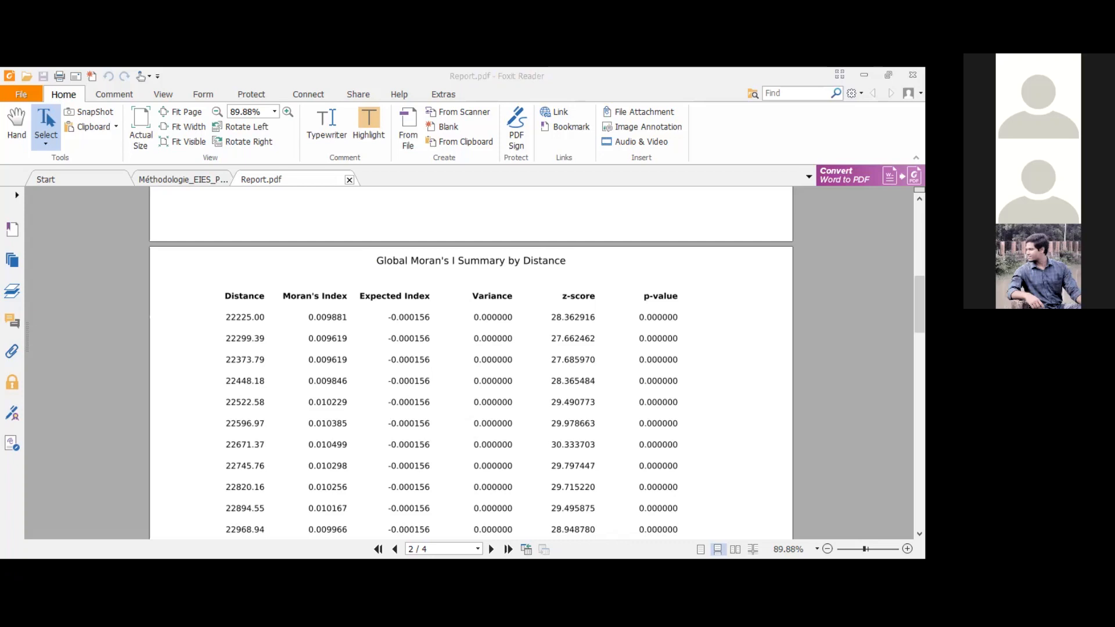
{"action": "left_click", "coordinate": [546, 360]}
{"action": "scroll", "coordinate": [544, 352], "scroll_direction": "down", "scroll_amount": 7}
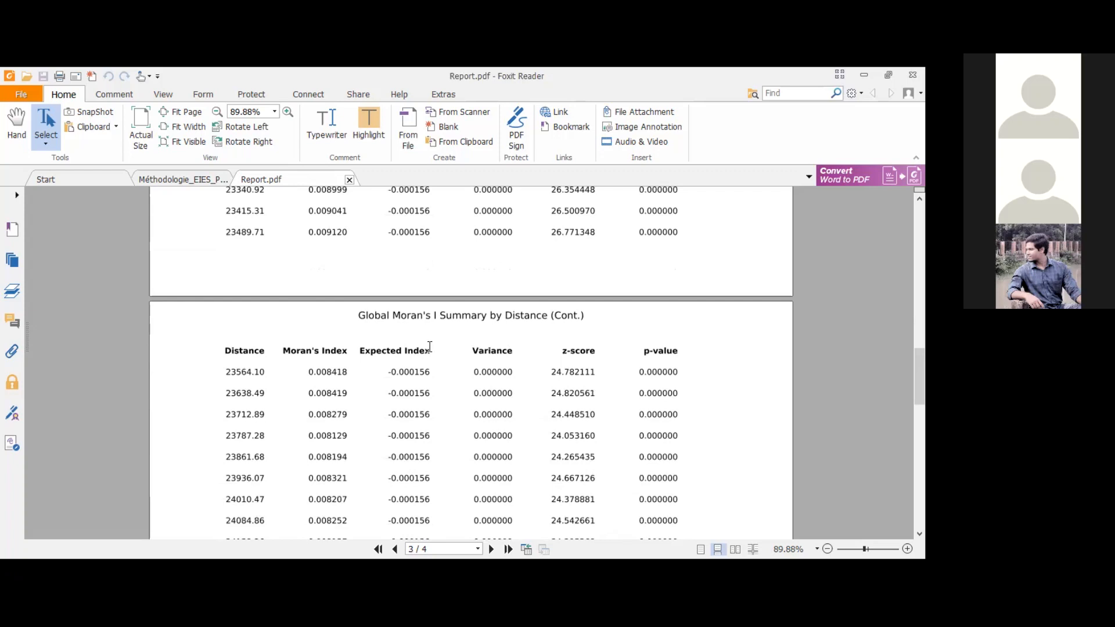
{"action": "scroll", "coordinate": [479, 341], "scroll_direction": "up", "scroll_amount": 6}
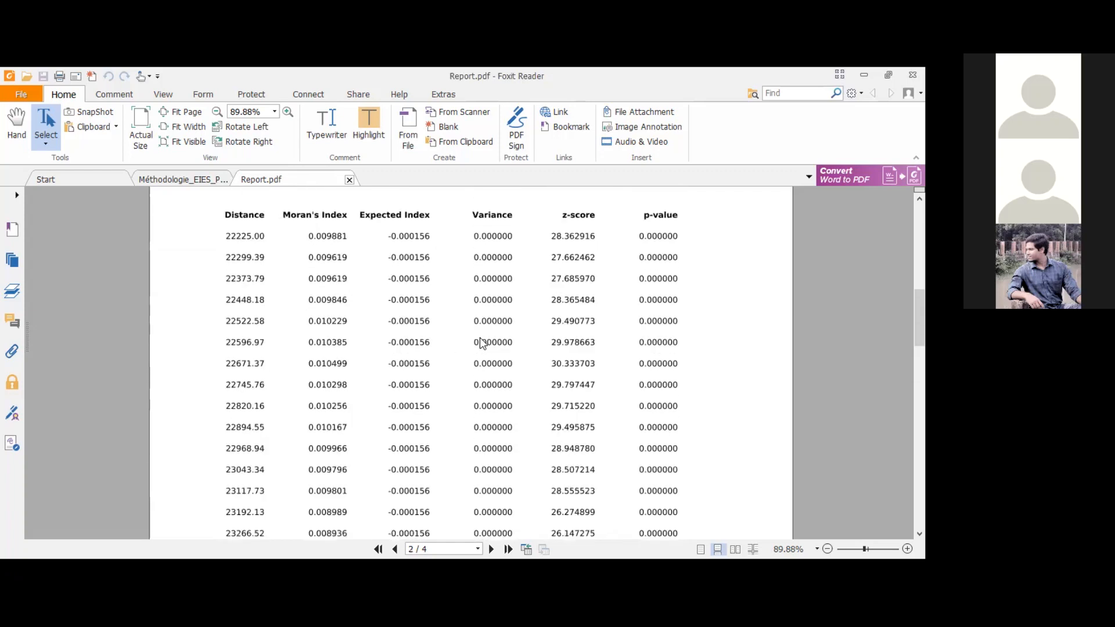
{"action": "scroll", "coordinate": [479, 341], "scroll_direction": "up", "scroll_amount": 3}
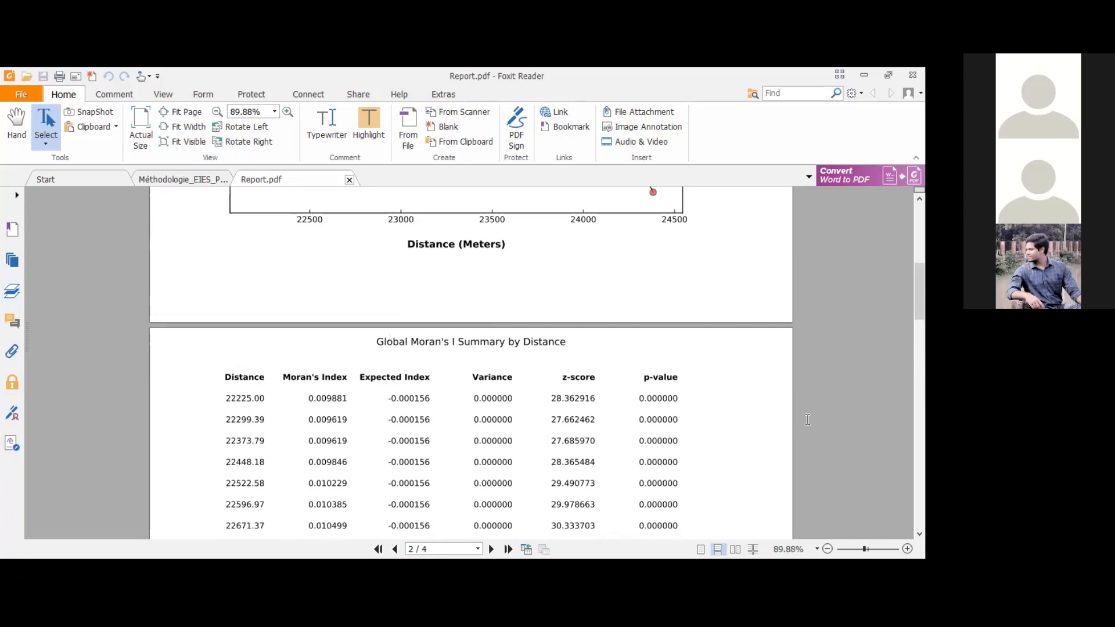
{"action": "scroll", "coordinate": [476, 367], "scroll_direction": "down", "scroll_amount": 3}
{"action": "scroll", "coordinate": [476, 367], "scroll_direction": "down", "scroll_amount": 7}
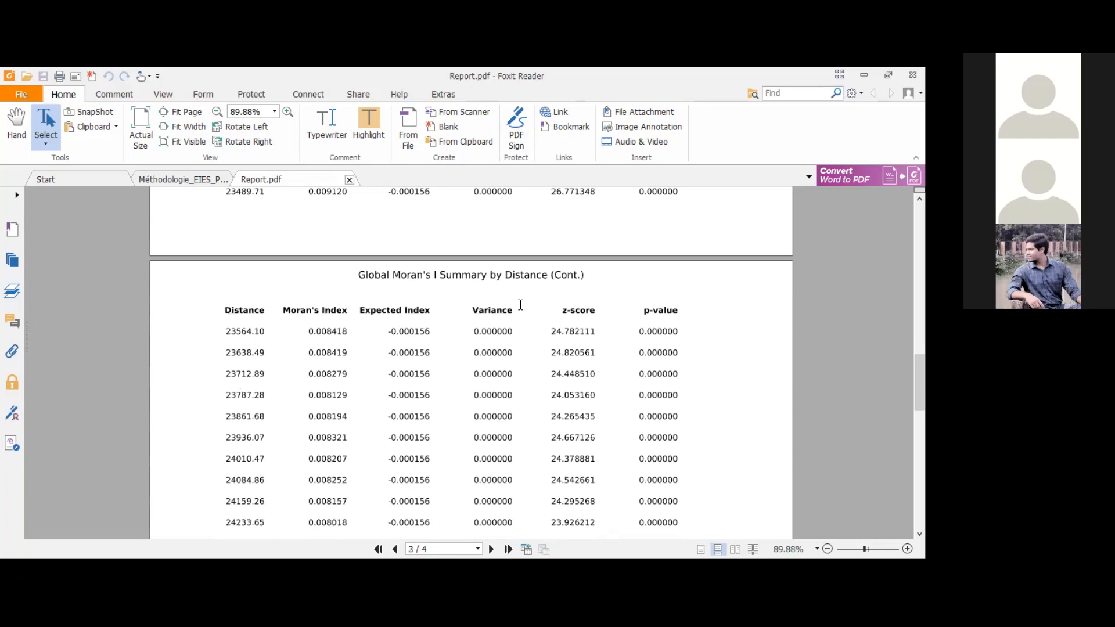
{"action": "scroll", "coordinate": [520, 306], "scroll_direction": "down", "scroll_amount": 5}
{"action": "scroll", "coordinate": [521, 313], "scroll_direction": "up", "scroll_amount": 4}
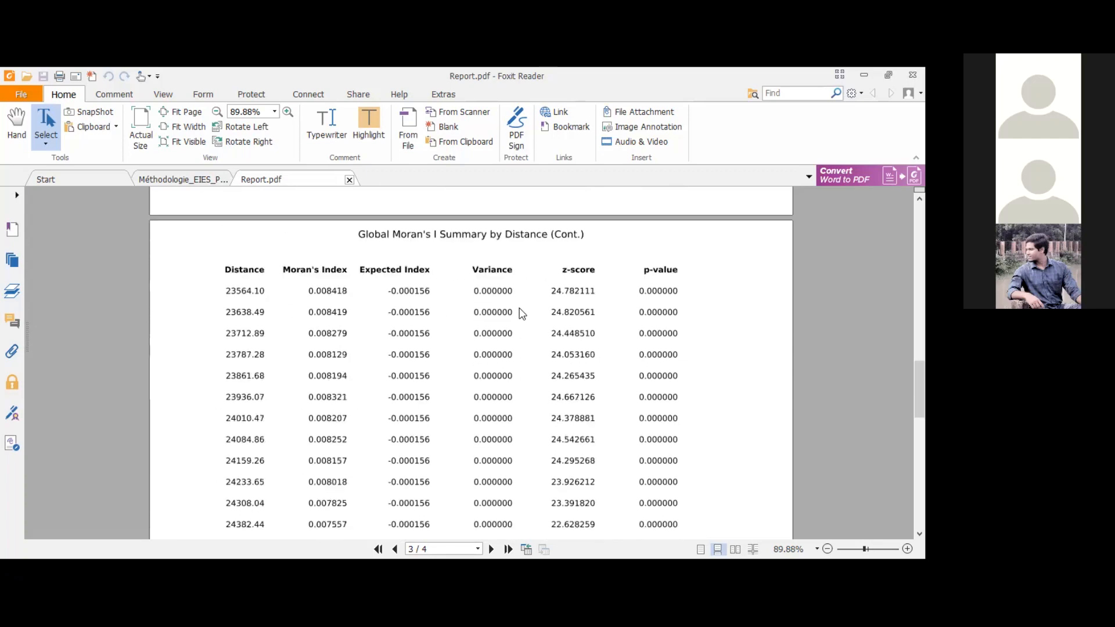
Step: Compare the Global Moran's I Summary by Distance tables on pages 2 and 3 with the z-score graph on page 1
{"action": "scroll", "coordinate": [522, 313], "scroll_direction": "up", "scroll_amount": 3}
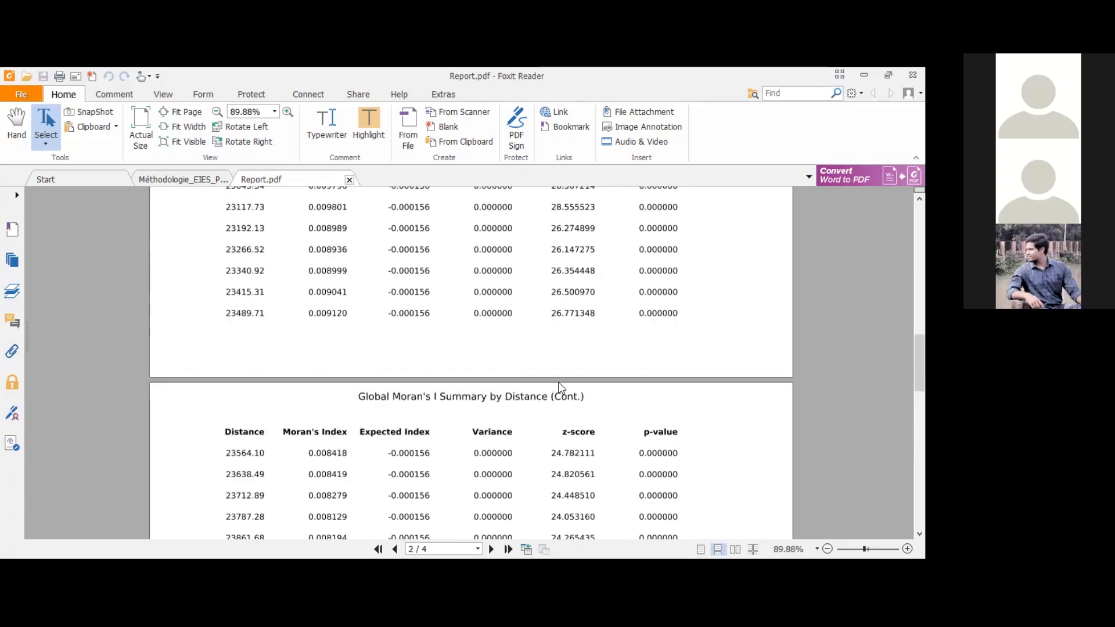
{"action": "scroll", "coordinate": [525, 313], "scroll_direction": "down", "scroll_amount": 4}
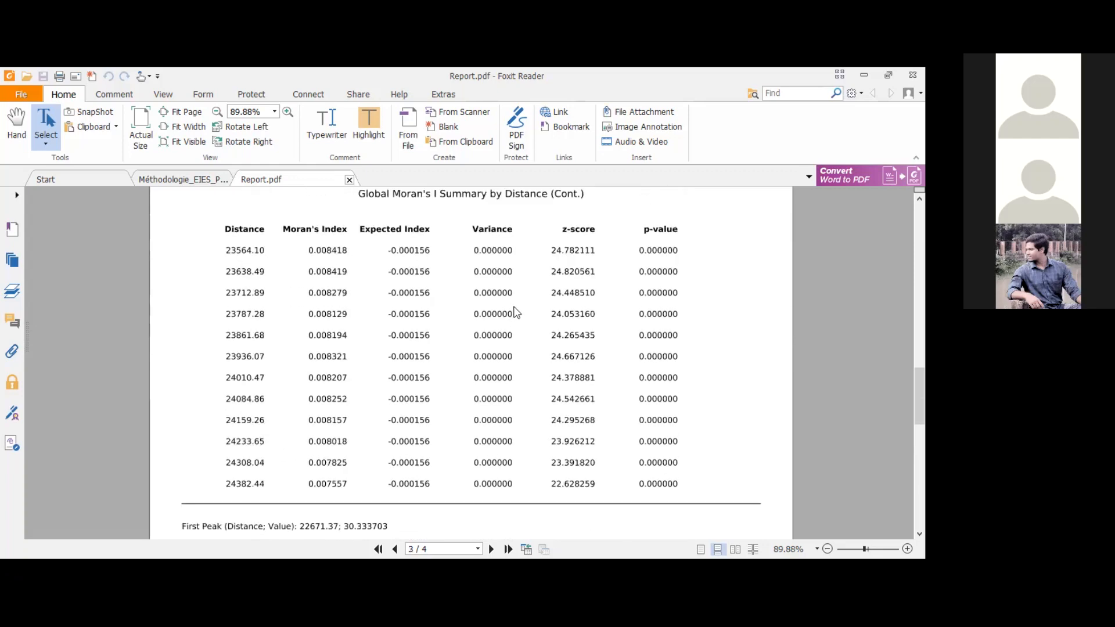
{"action": "scroll", "coordinate": [515, 325], "scroll_direction": "down", "scroll_amount": 1}
{"action": "scroll", "coordinate": [515, 333], "scroll_direction": "up", "scroll_amount": 9}
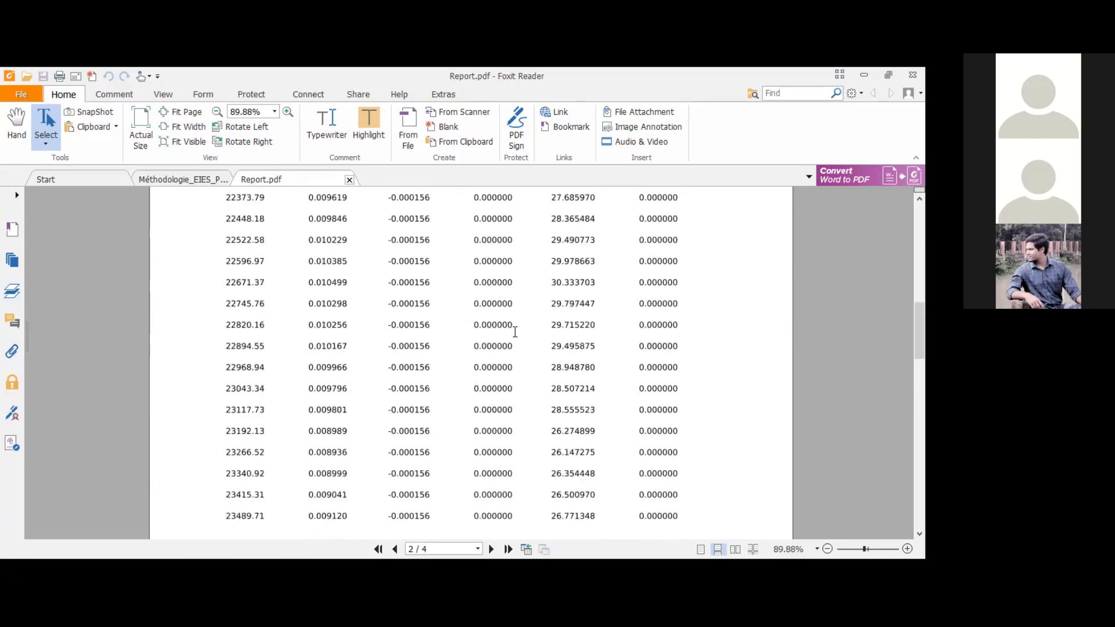
{"action": "scroll", "coordinate": [515, 332], "scroll_direction": "up", "scroll_amount": 10}
{"action": "scroll", "coordinate": [556, 349], "scroll_direction": "down", "scroll_amount": 2}
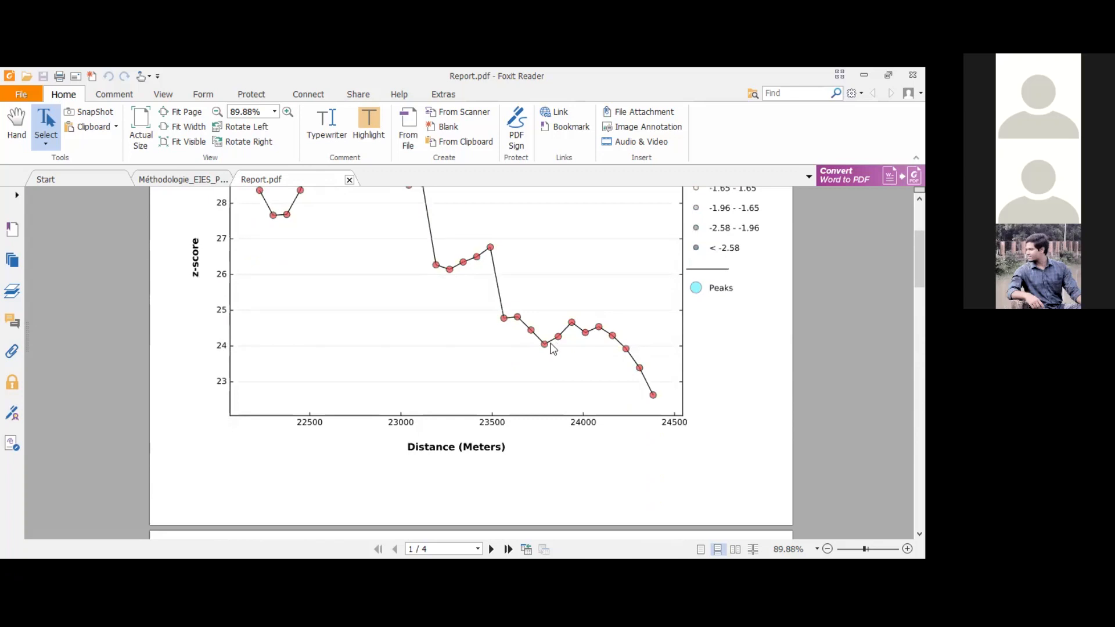
{"action": "scroll", "coordinate": [548, 346], "scroll_direction": "up", "scroll_amount": 3}
{"action": "scroll", "coordinate": [540, 366], "scroll_direction": "down", "scroll_amount": 4}
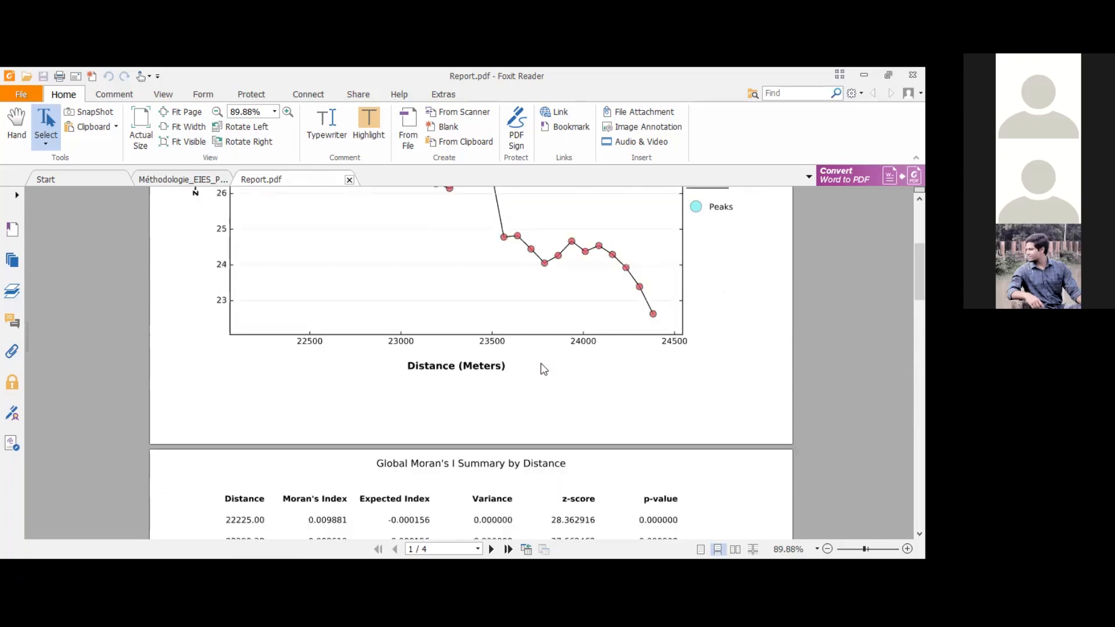
{"action": "scroll", "coordinate": [526, 436], "scroll_direction": "down", "scroll_amount": 6}
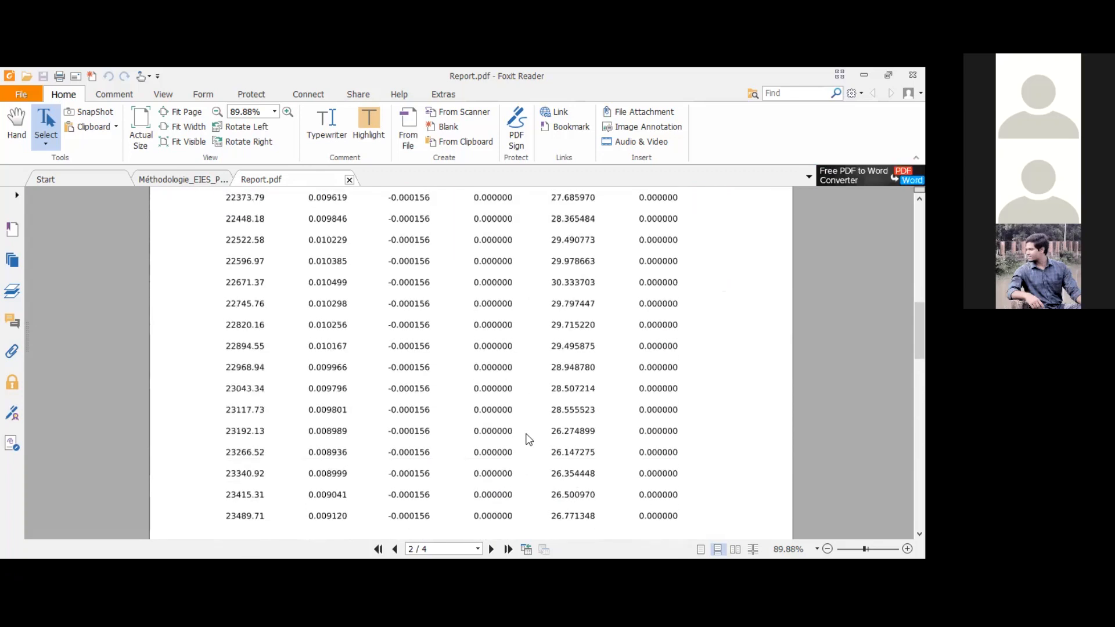
Step: Examine the z-score curve, its marked peak and the distance axis in the Spatial Autocorrelation by Distance graph
{"action": "scroll", "coordinate": [530, 415], "scroll_direction": "up", "scroll_amount": 4}
{"action": "scroll", "coordinate": [533, 415], "scroll_direction": "up", "scroll_amount": 5}
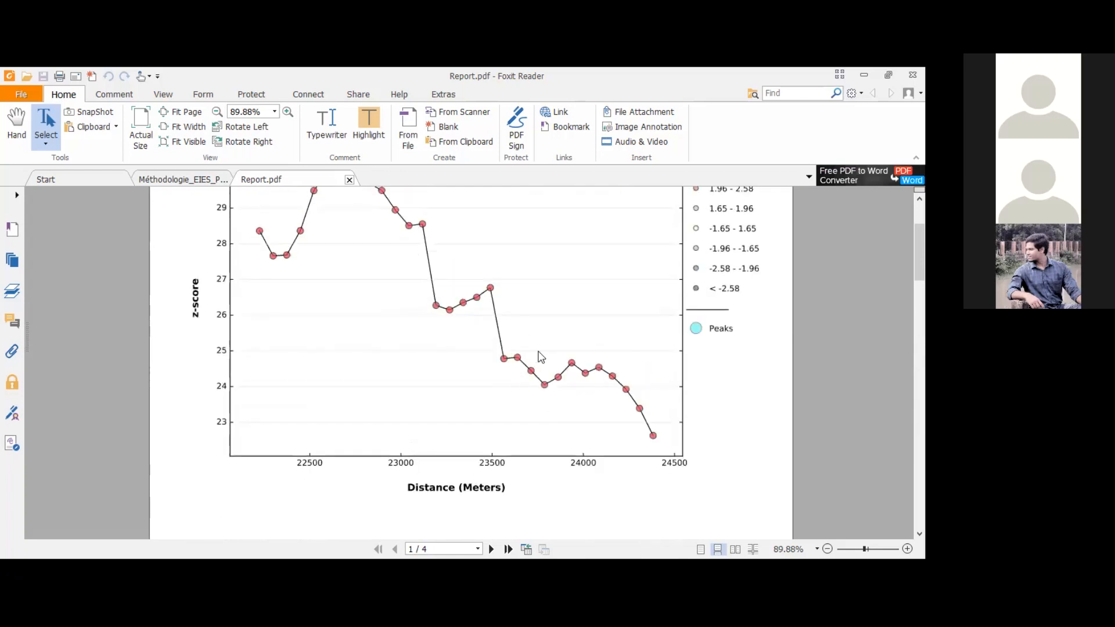
{"action": "scroll", "coordinate": [540, 356], "scroll_direction": "up", "scroll_amount": 1}
{"action": "scroll", "coordinate": [539, 357], "scroll_direction": "up", "scroll_amount": 1}
{"action": "scroll", "coordinate": [539, 357], "scroll_direction": "down", "scroll_amount": 2}
{"action": "scroll", "coordinate": [541, 358], "scroll_direction": "down", "scroll_amount": 1}
{"action": "scroll", "coordinate": [540, 359], "scroll_direction": "up", "scroll_amount": 2}
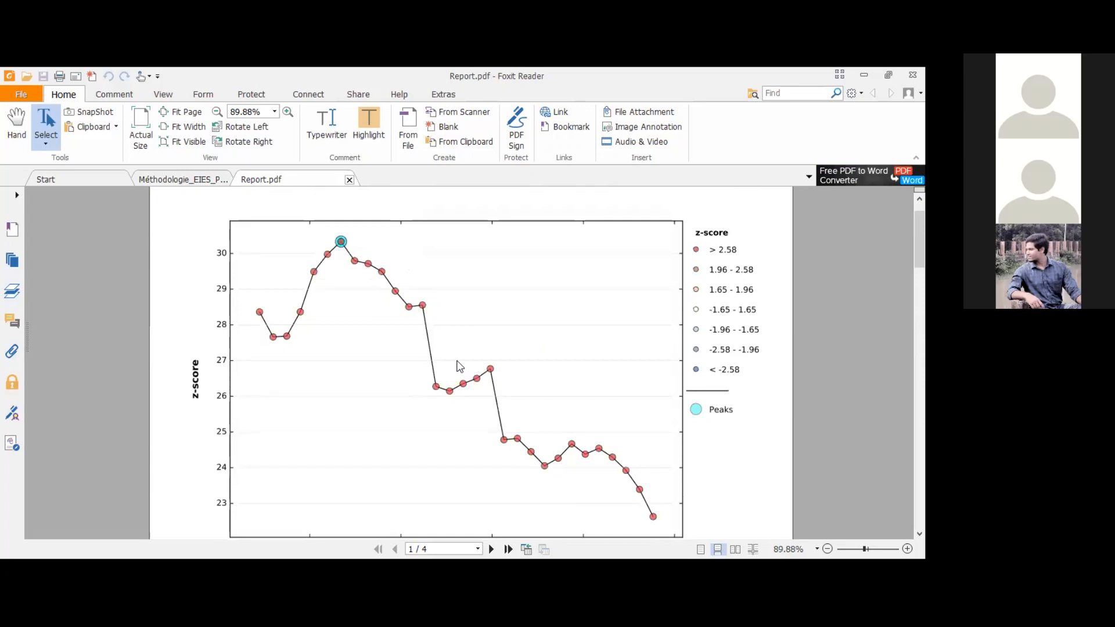
{"action": "scroll", "coordinate": [461, 365], "scroll_direction": "down", "scroll_amount": 2}
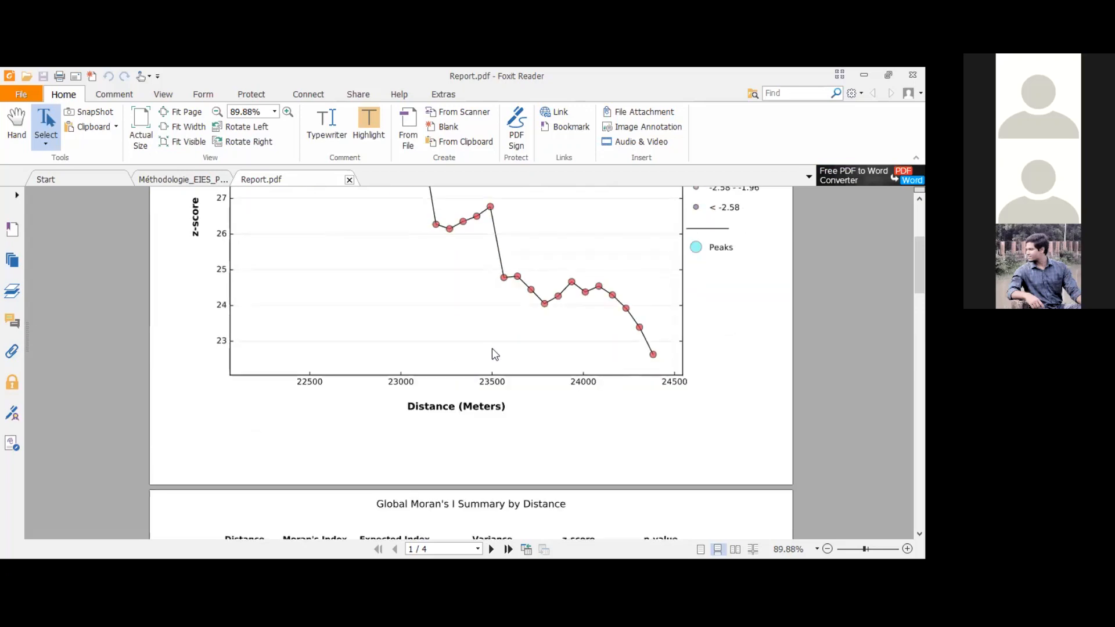
{"action": "scroll", "coordinate": [523, 322], "scroll_direction": "up", "scroll_amount": 1}
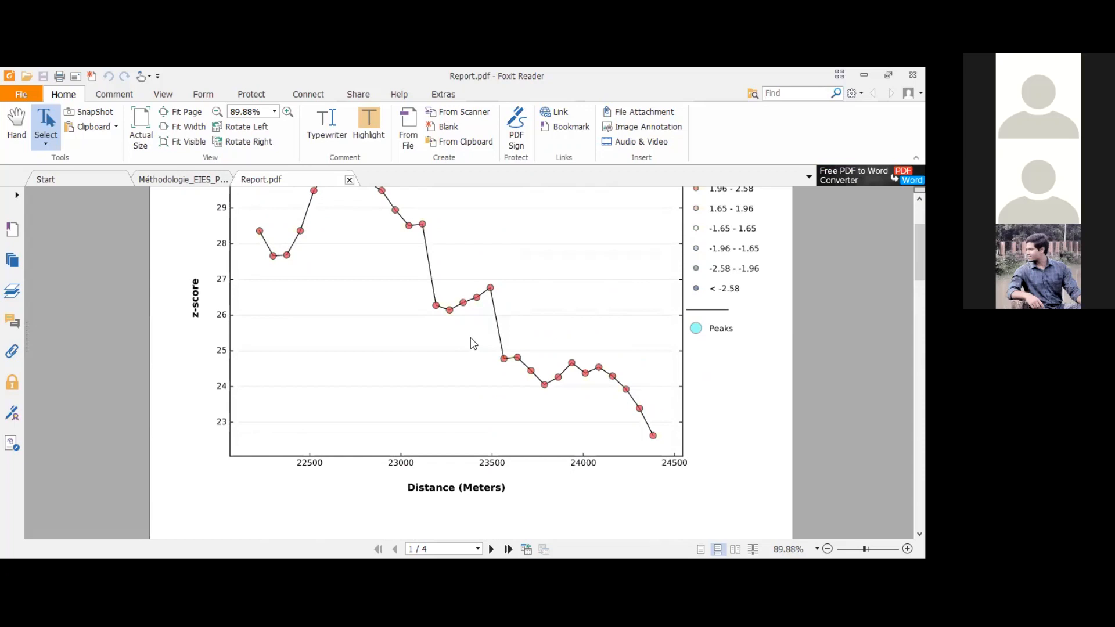
Step: Read through the Global Moran's I summary tables down to the First Peak and Max Peak lines on page 3
{"action": "scroll", "coordinate": [474, 344], "scroll_direction": "down", "scroll_amount": 4}
{"action": "scroll", "coordinate": [284, 317], "scroll_direction": "down", "scroll_amount": 3}
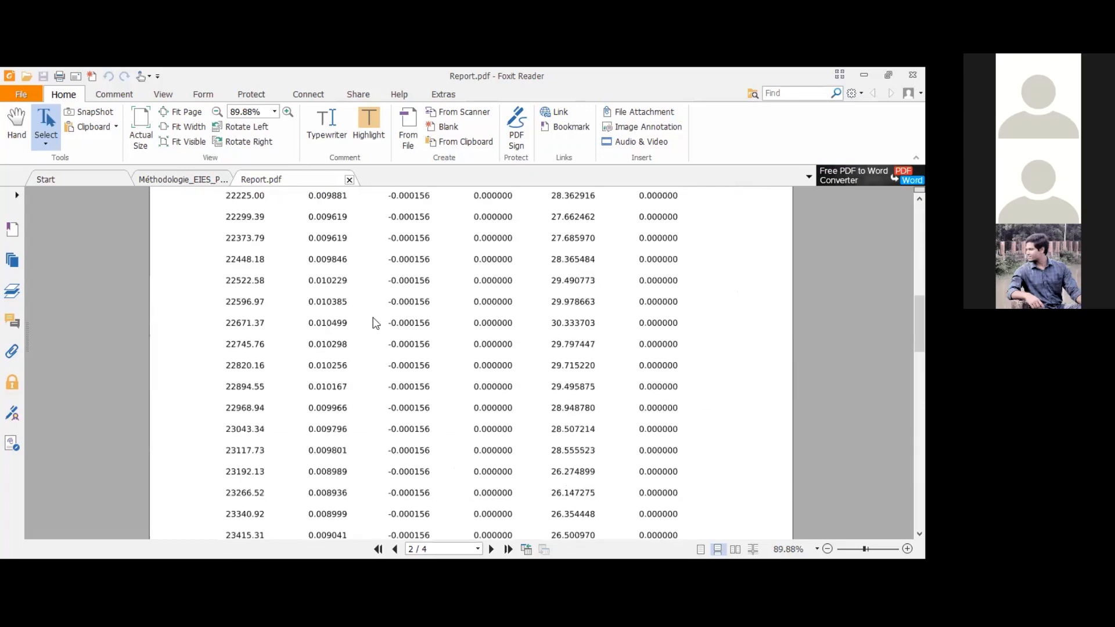
{"action": "scroll", "coordinate": [288, 317], "scroll_direction": "up", "scroll_amount": 2}
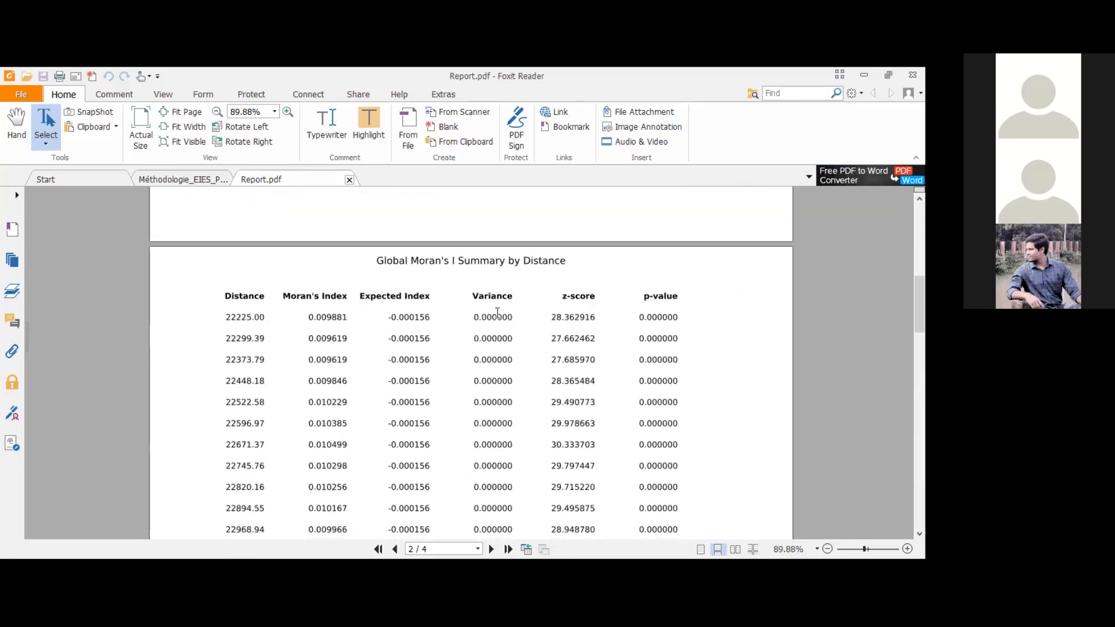
{"action": "scroll", "coordinate": [495, 317], "scroll_direction": "down", "scroll_amount": 3}
{"action": "scroll", "coordinate": [496, 324], "scroll_direction": "down", "scroll_amount": 12}
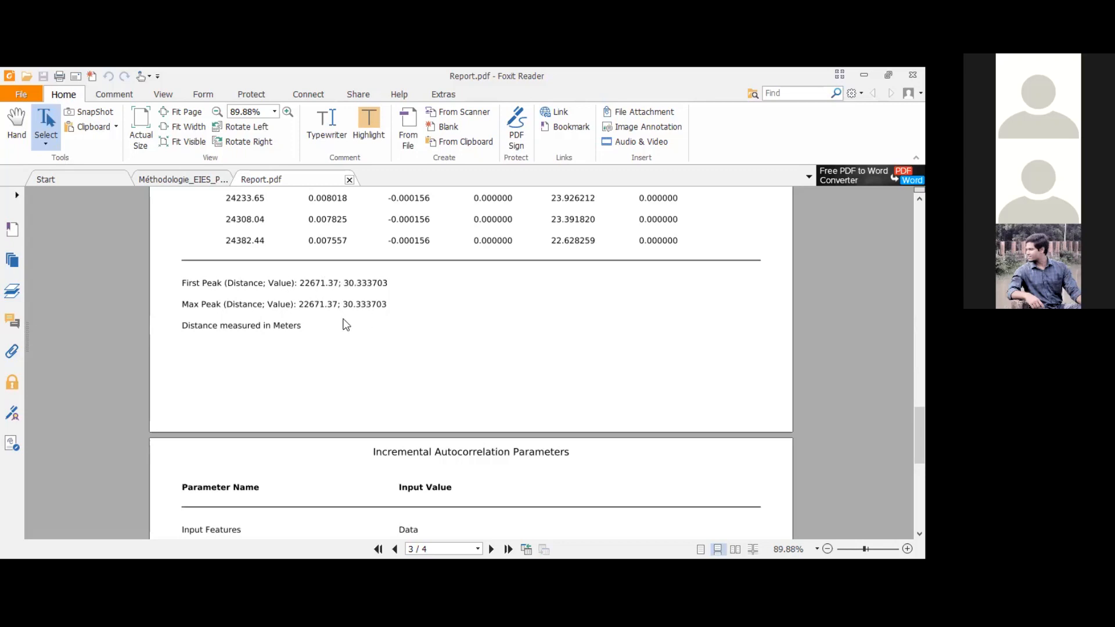
Step: Review the Incremental Autocorrelation Parameters on page 4, marking the Input Field value and checking the Number of Distance Bands
{"action": "scroll", "coordinate": [325, 343], "scroll_direction": "down", "scroll_amount": 4}
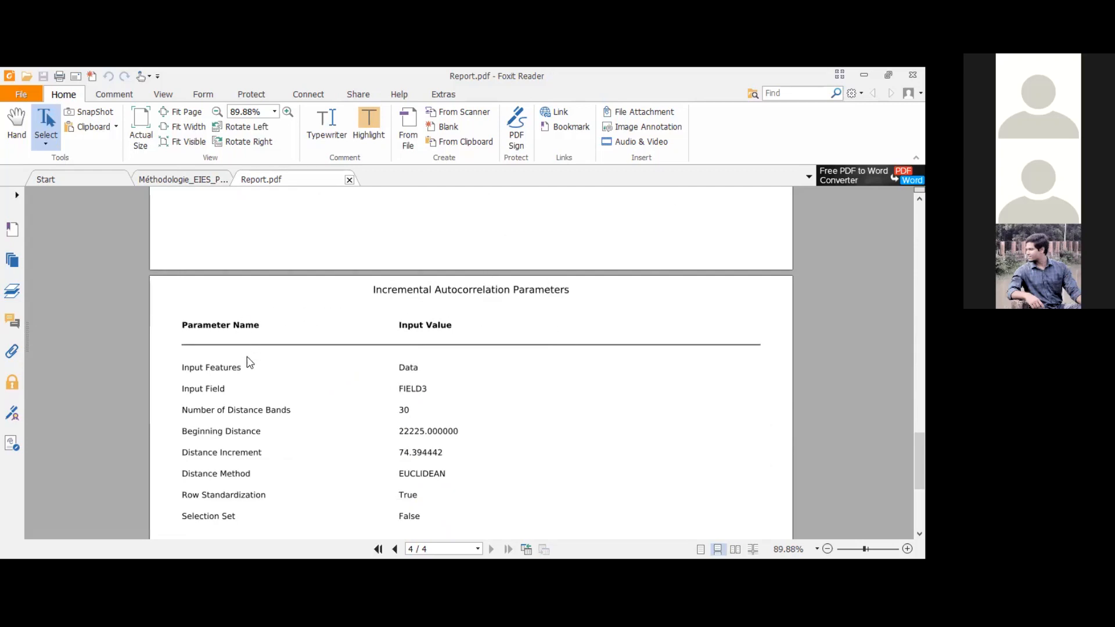
{"action": "scroll", "coordinate": [250, 362], "scroll_direction": "down", "scroll_amount": 3}
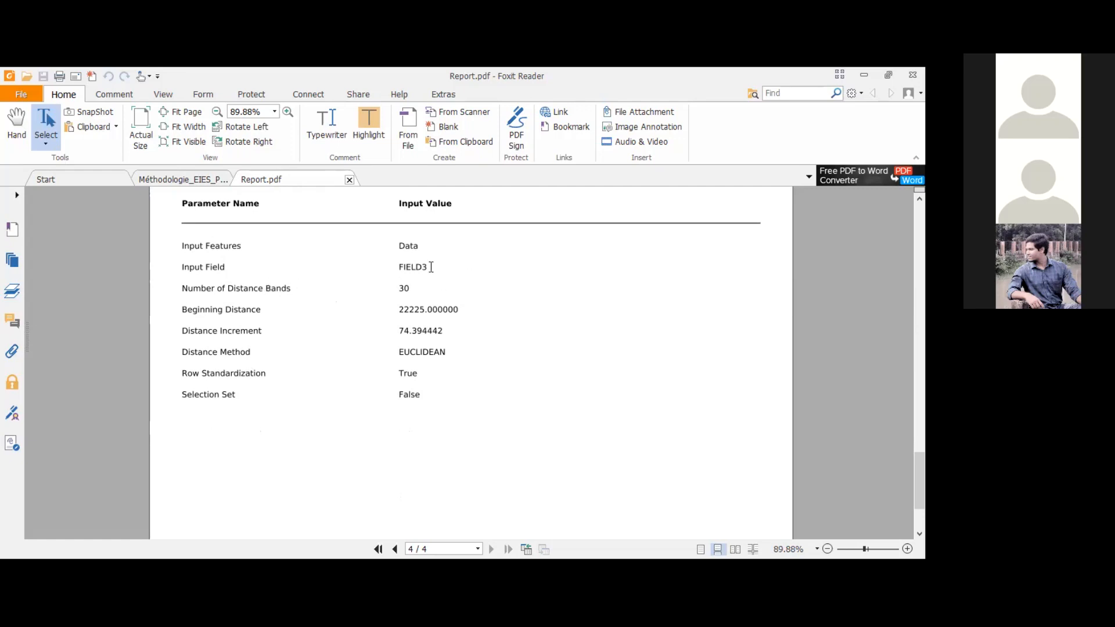
{"action": "double_click", "coordinate": [401, 267]}
{"action": "left_click", "coordinate": [408, 287]}
Step: Return to the peak summary on page 3 and mark the start of the First Peak z-score value
{"action": "scroll", "coordinate": [496, 293], "scroll_direction": "up", "scroll_amount": 6}
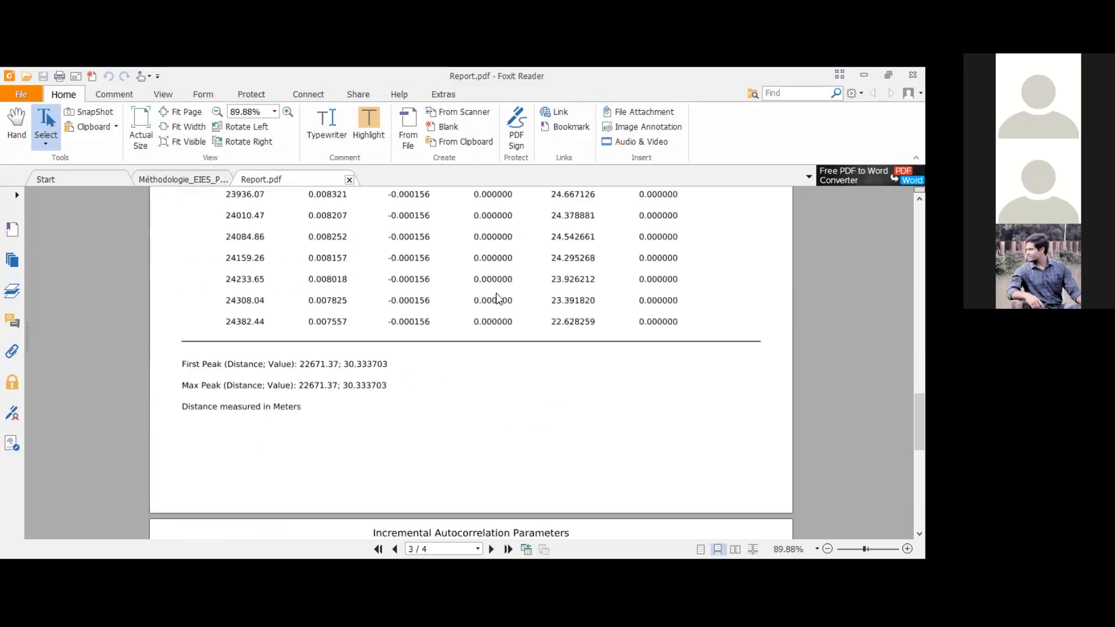
{"action": "scroll", "coordinate": [496, 293], "scroll_direction": "up", "scroll_amount": 1}
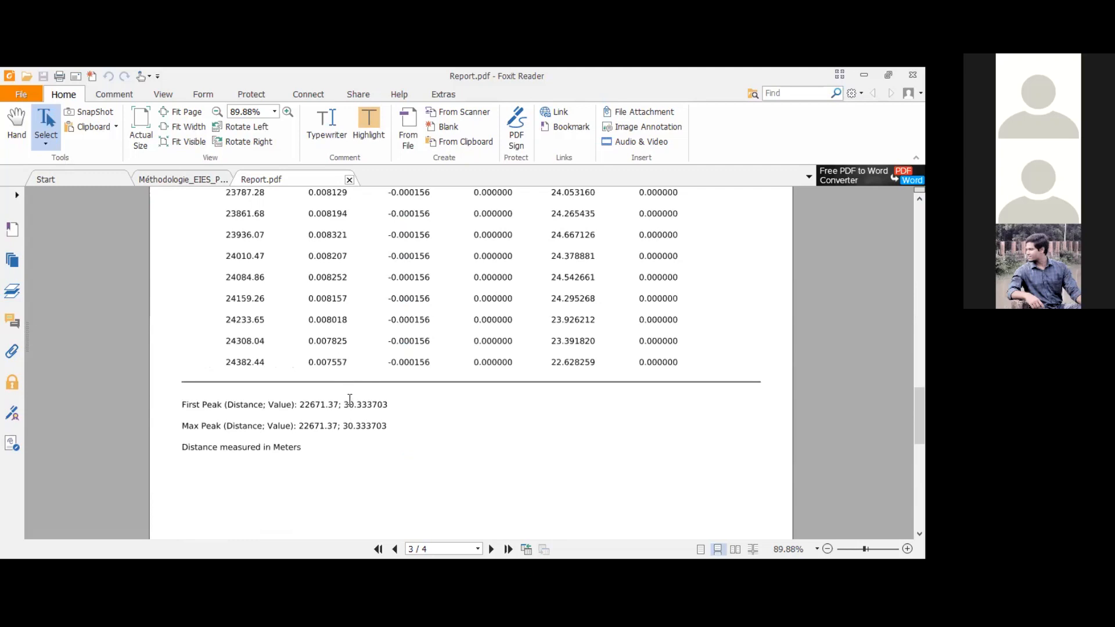
{"action": "left_click_drag", "start_coordinate": [344, 404], "coordinate": [357, 407]}
Step: Mark the Beginning Distance and Distance Increment values on page 4 and read the remaining autocorrelation parameters
{"action": "scroll", "coordinate": [364, 384], "scroll_direction": "down", "scroll_amount": 5}
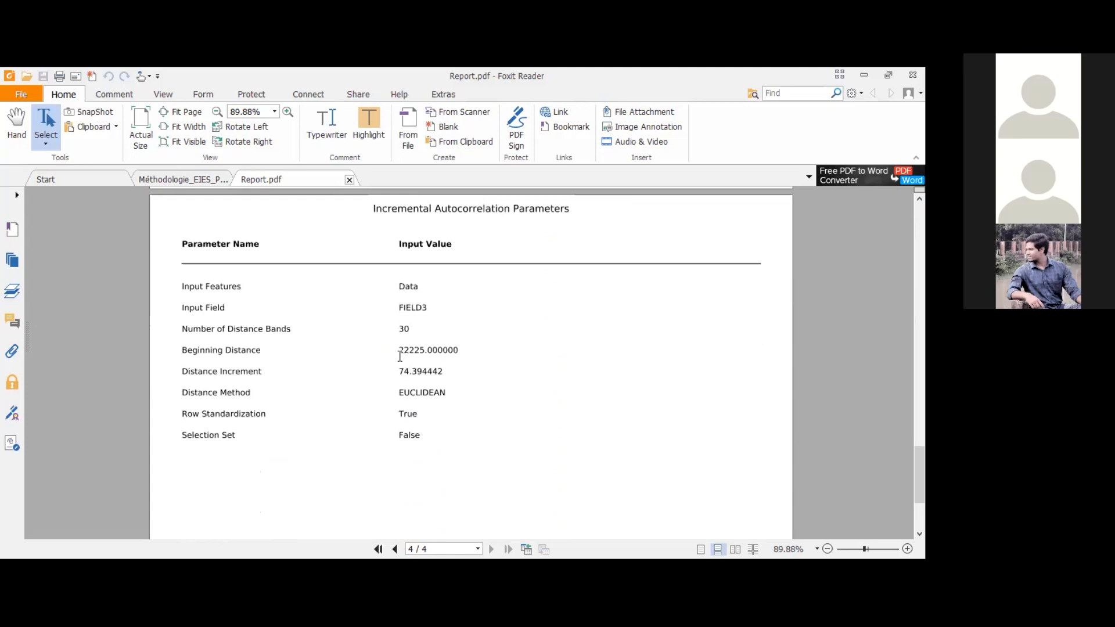
{"action": "left_click_drag", "start_coordinate": [399, 351], "coordinate": [436, 351]}
{"action": "left_click_drag", "start_coordinate": [399, 372], "coordinate": [421, 373]}
{"action": "scroll", "coordinate": [254, 418], "scroll_direction": "down", "scroll_amount": 3}
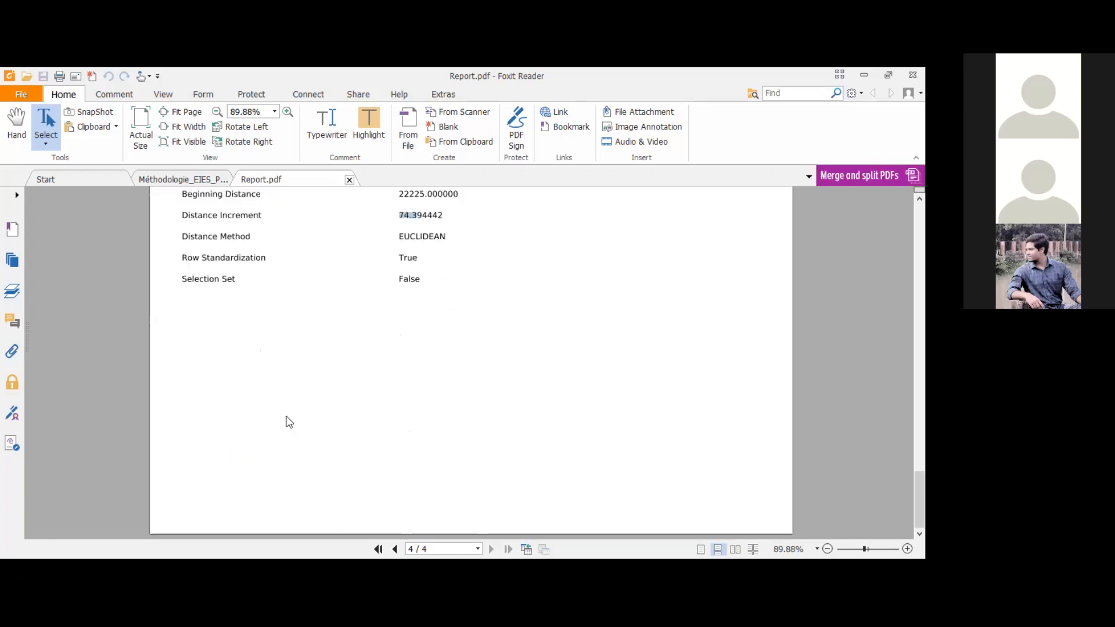
Step: Go back to page 1 and review the Spatial Autocorrelation by Distance graph with its z-score legend once more
{"action": "scroll", "coordinate": [301, 418], "scroll_direction": "up", "scroll_amount": 15}
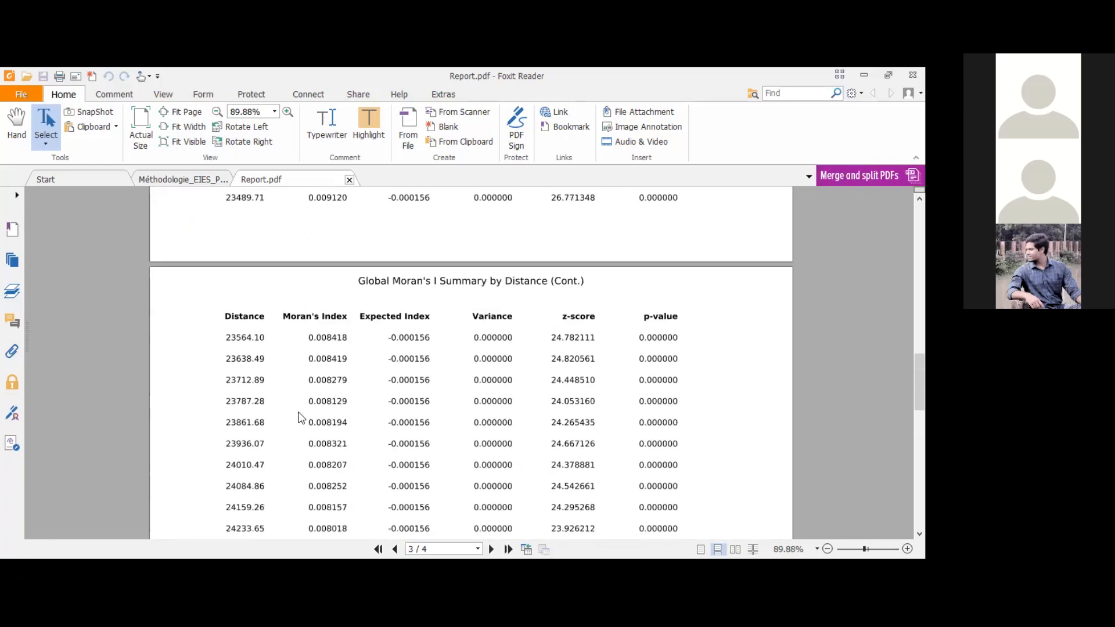
{"action": "scroll", "coordinate": [301, 418], "scroll_direction": "up", "scroll_amount": 2}
{"action": "scroll", "coordinate": [300, 417], "scroll_direction": "up", "scroll_amount": 1}
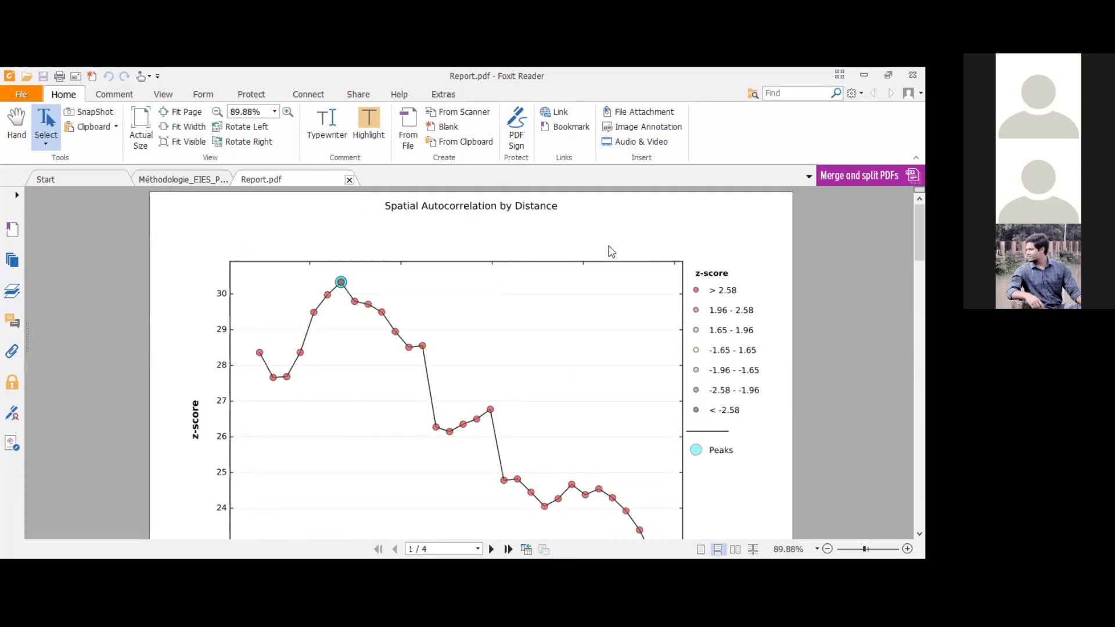
{"action": "scroll", "coordinate": [291, 383], "scroll_direction": "down", "scroll_amount": 3}
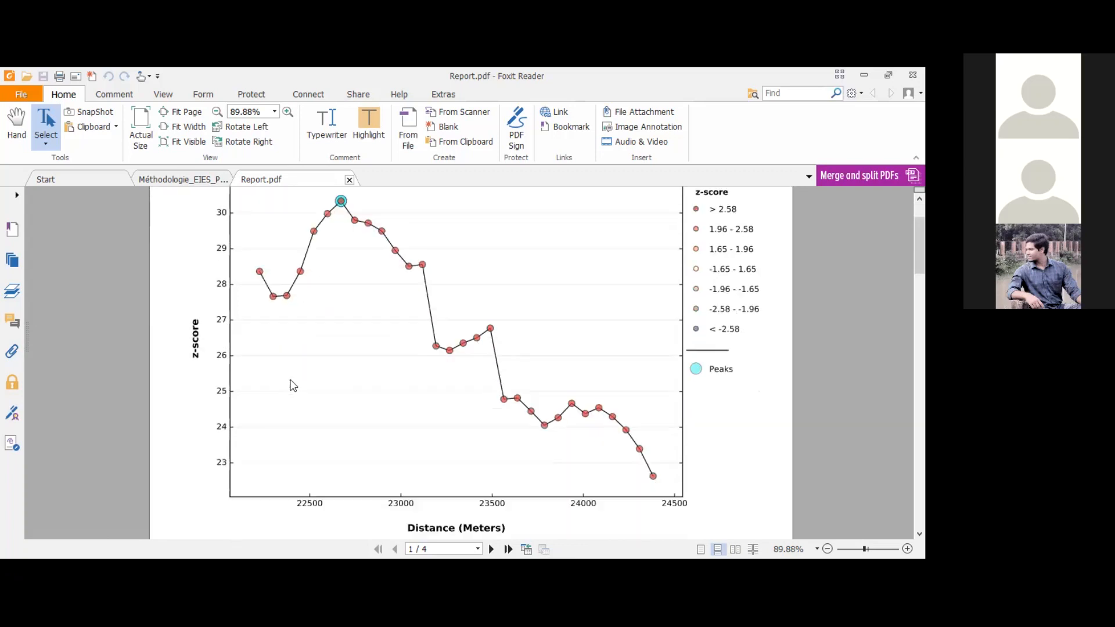
{"action": "scroll", "coordinate": [459, 343], "scroll_direction": "up", "scroll_amount": 3}
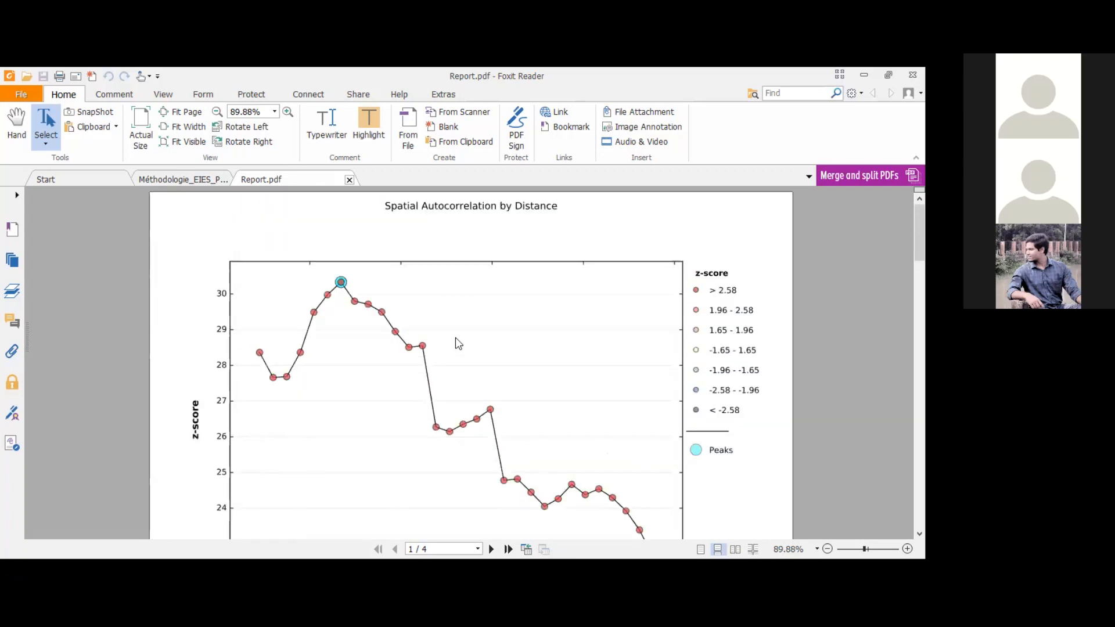
{"action": "scroll", "coordinate": [459, 342], "scroll_direction": "down", "scroll_amount": 3}
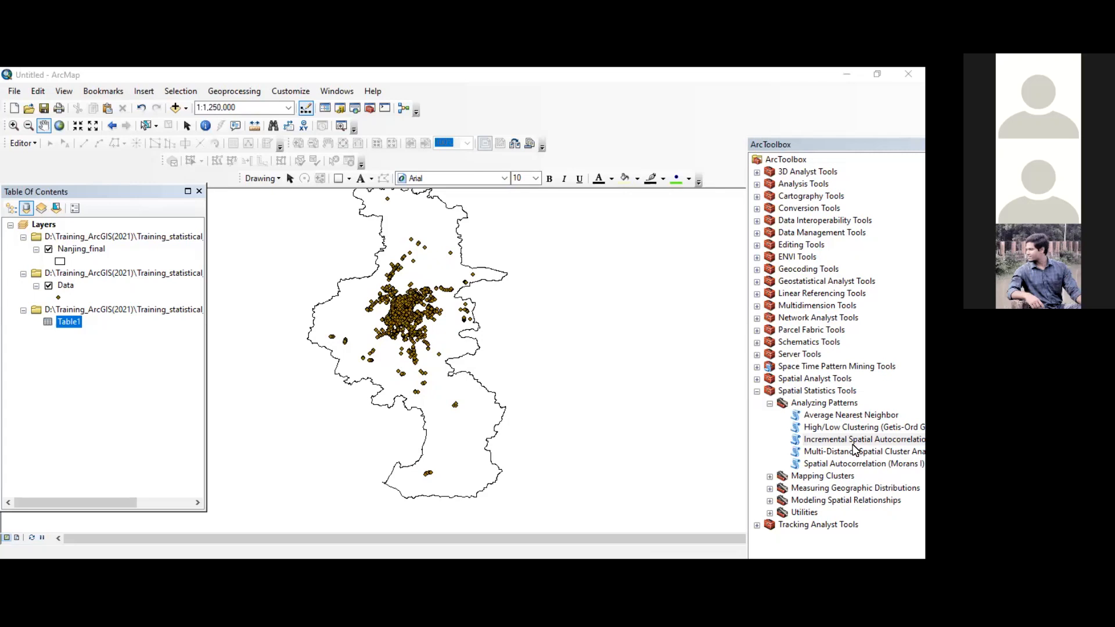
Step: Open Multi-Distance Spatial Cluster Analysis (Ripleys K Function), read its help on clustered and dispersed patterns, and close the tool
{"action": "double_click", "coordinate": [856, 453]}
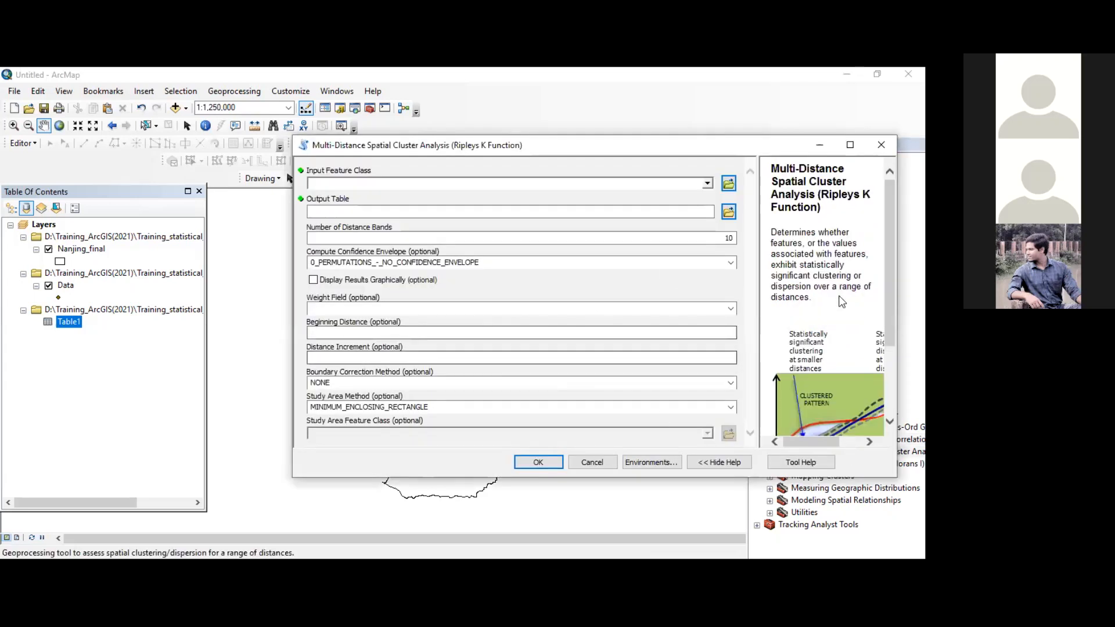
{"action": "scroll", "coordinate": [814, 374], "scroll_direction": "down", "scroll_amount": 3}
{"action": "scroll", "coordinate": [814, 382], "scroll_direction": "down", "scroll_amount": 1}
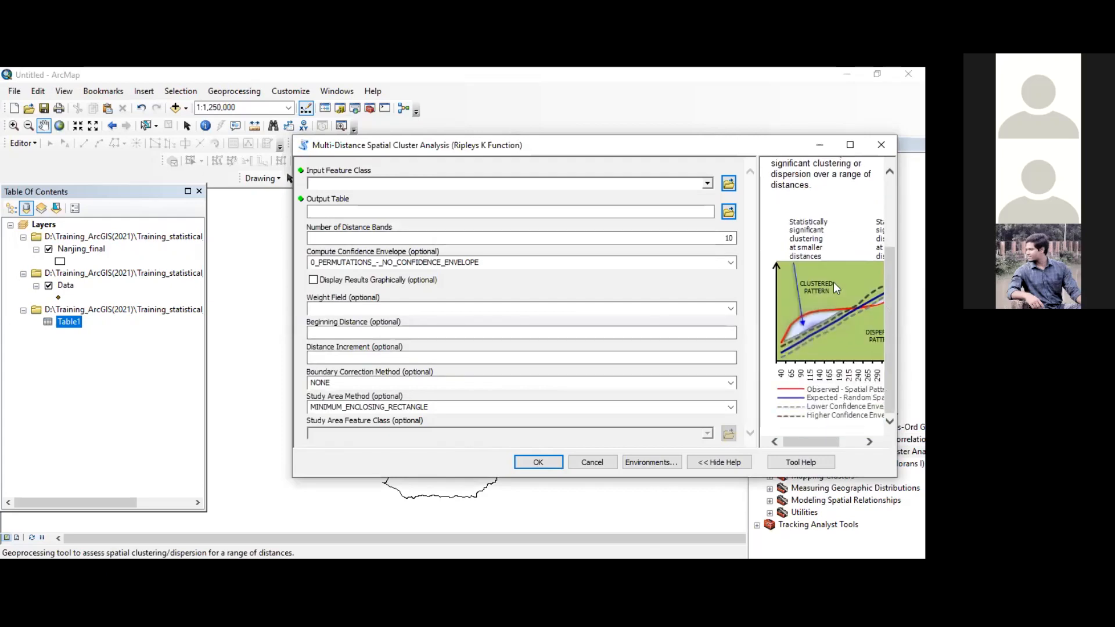
{"action": "left_click", "coordinate": [888, 144]}
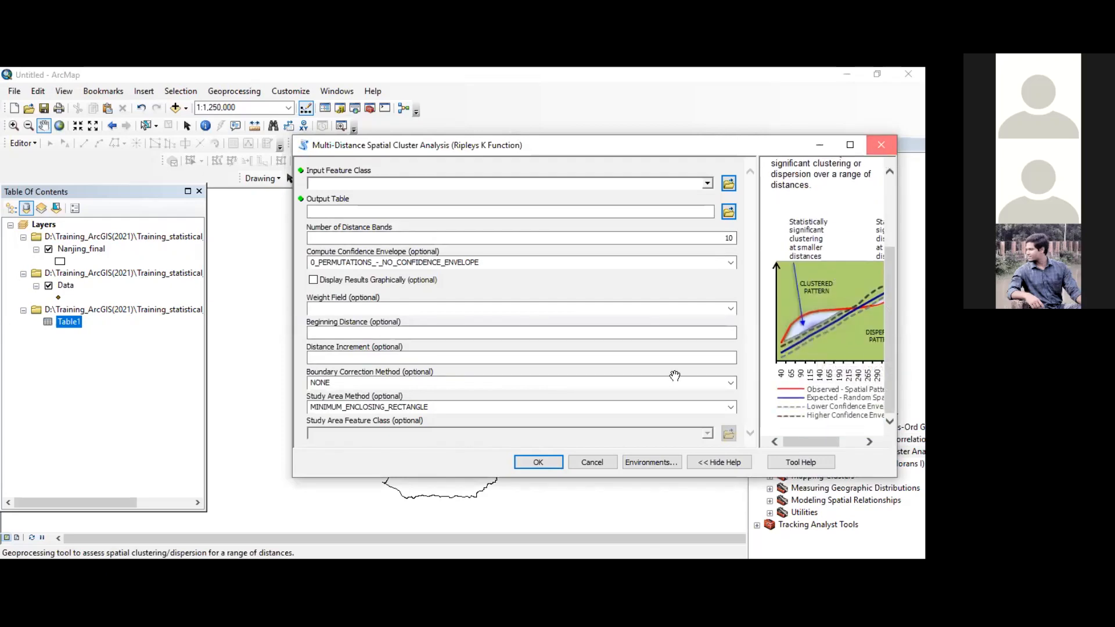